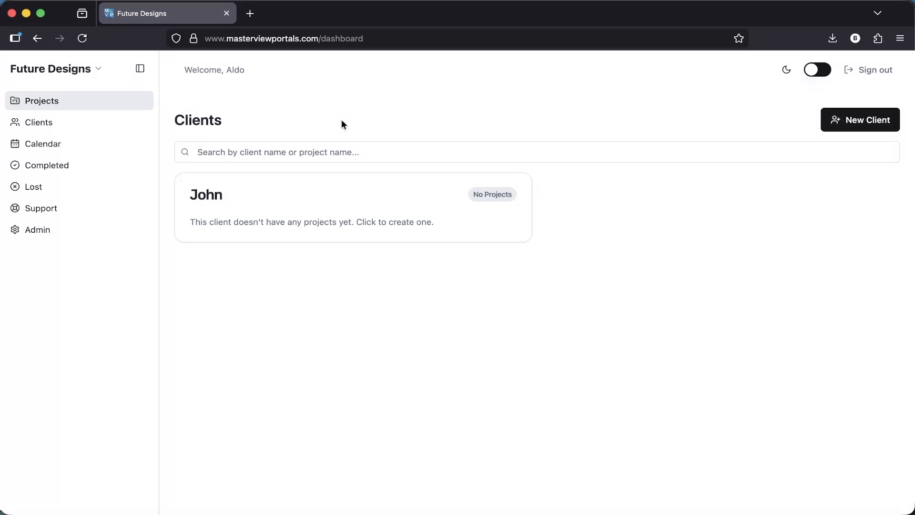
click(209, 197)
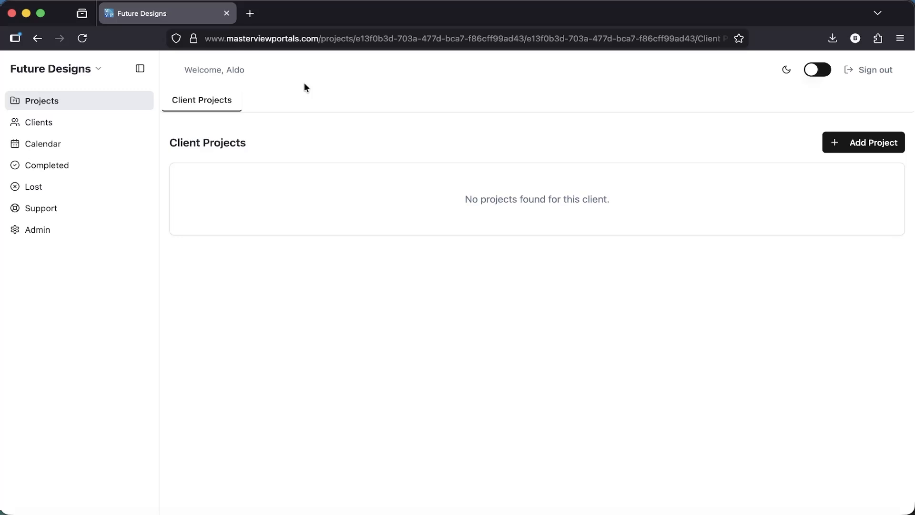
click(877, 142)
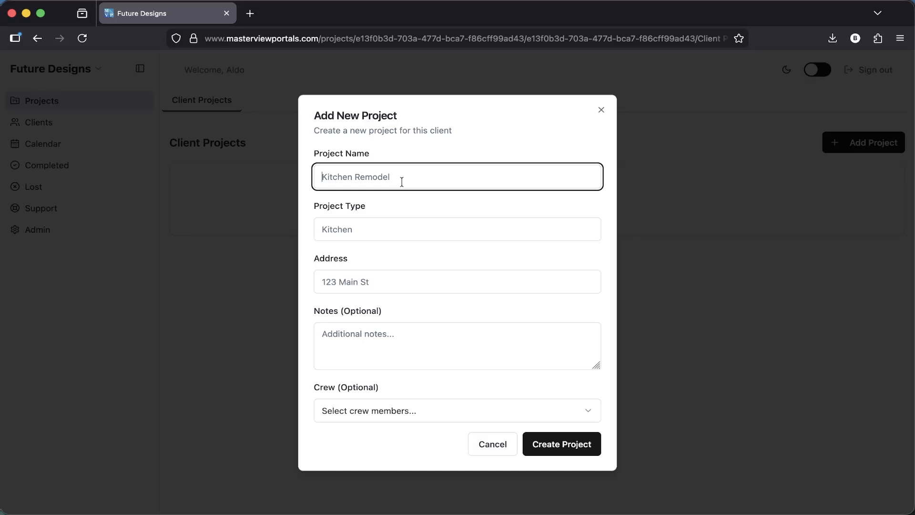
text(Kithen Remodel)
key(Tab)
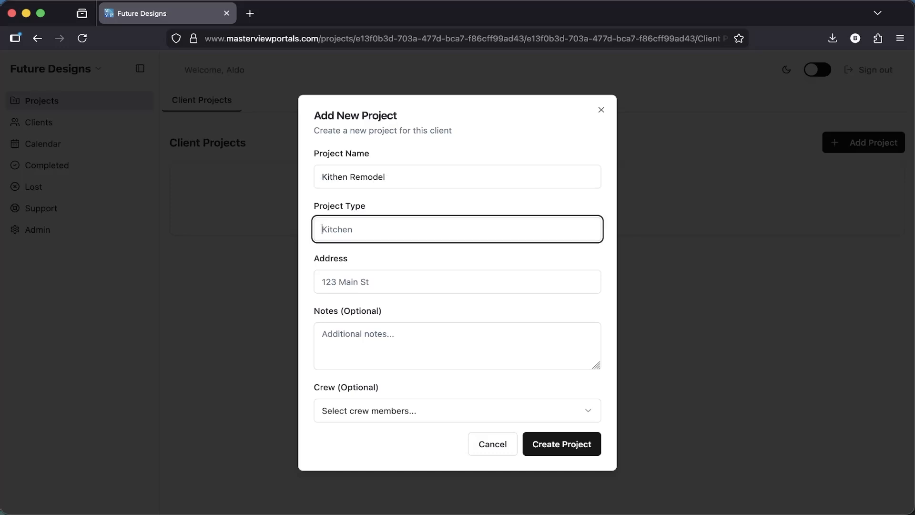
click(599, 110)
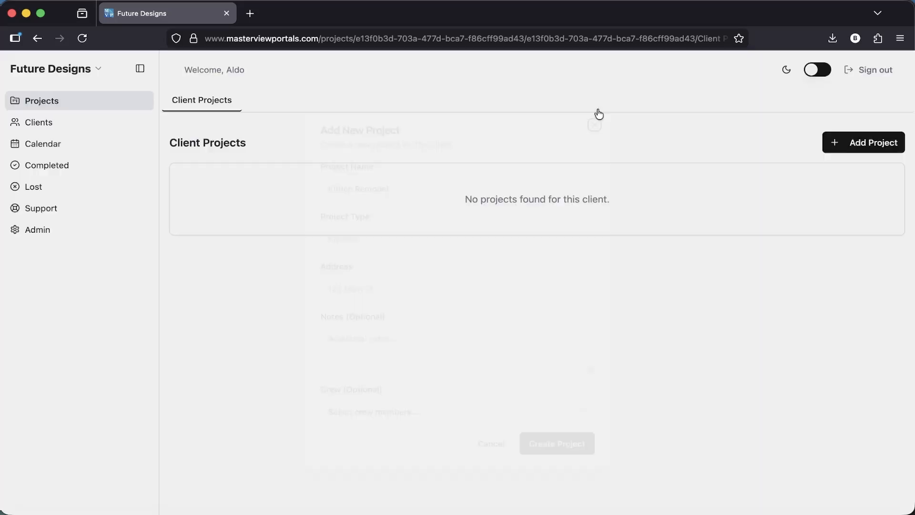
key(super+Tab)
click(721, 366)
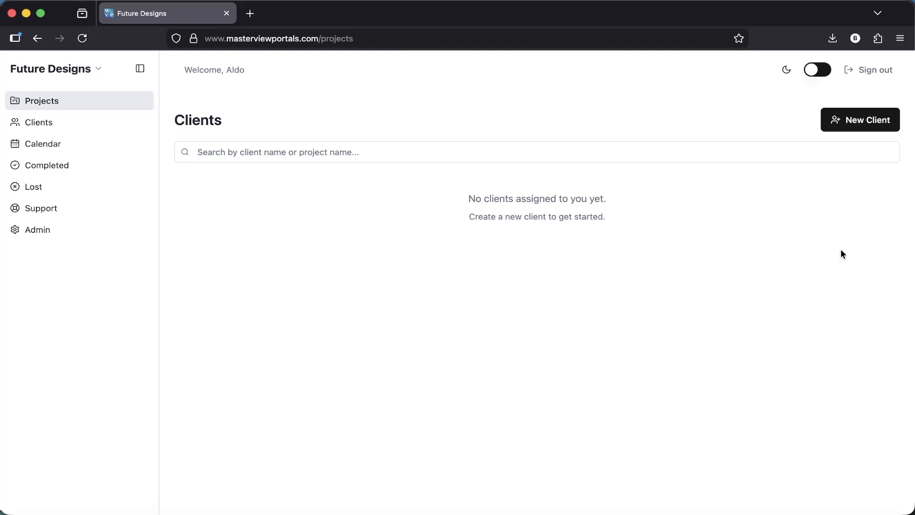
- Create a new client with the client's name, phone number, email and an assigned staff member, and reload the client list
click(870, 124)
text(John)
key(Tab)
text(5)
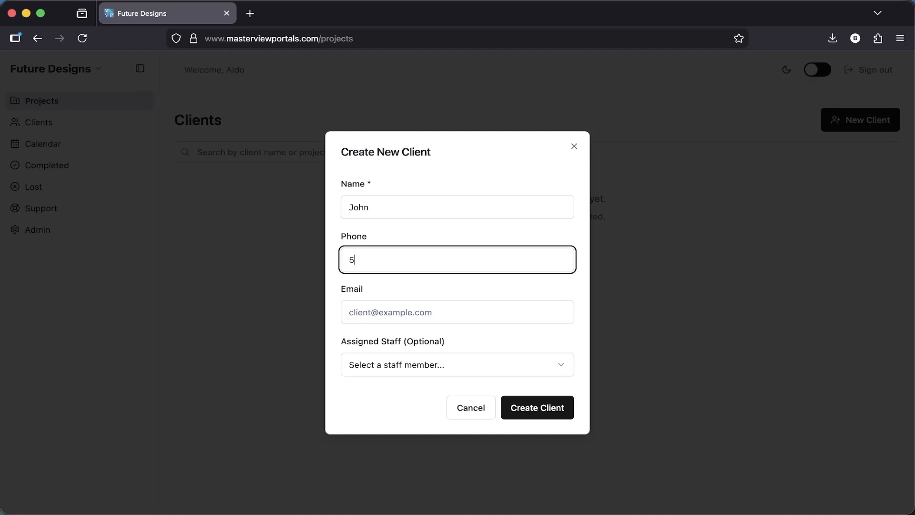
text(551234567)
key(Tab)
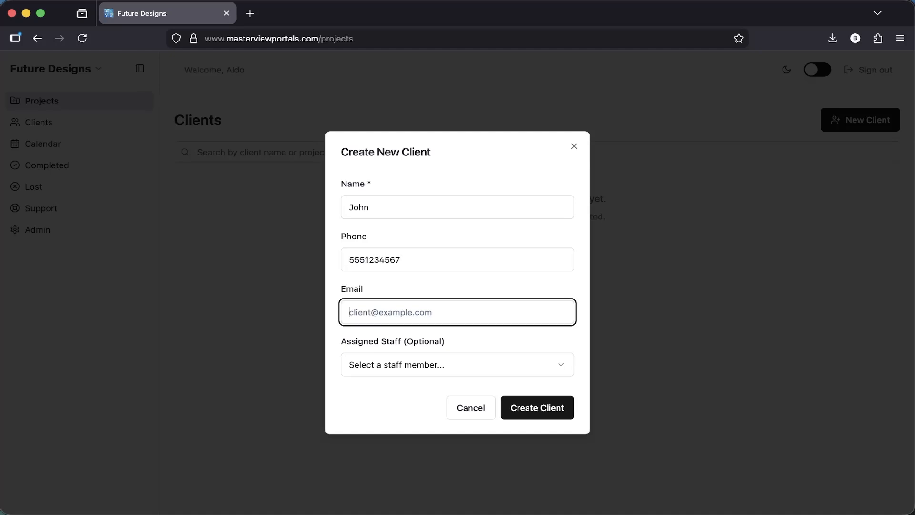
text(john@email.com)
click(384, 363)
click(391, 395)
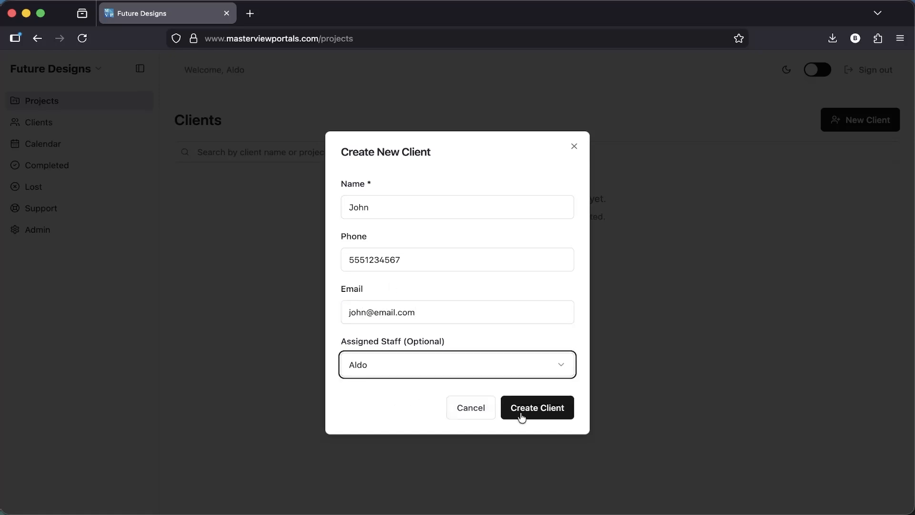
click(545, 410)
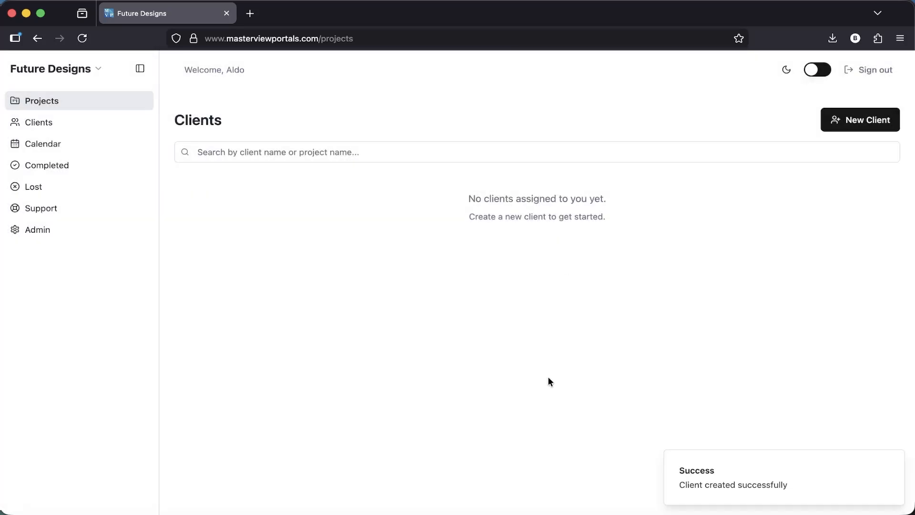
click(84, 37)
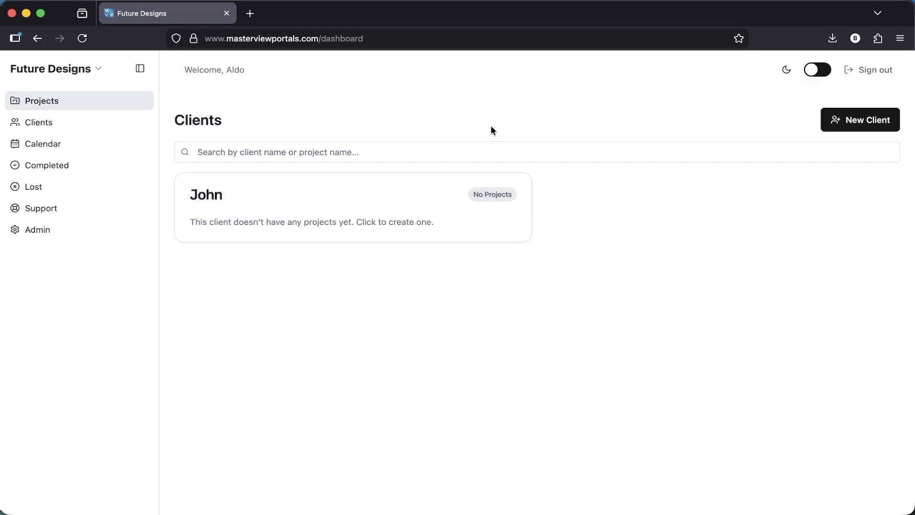
- Create a project for the client named Bathroom Remodel, type Remodel, with the project address and the note "Must not call at 10am"
click(238, 210)
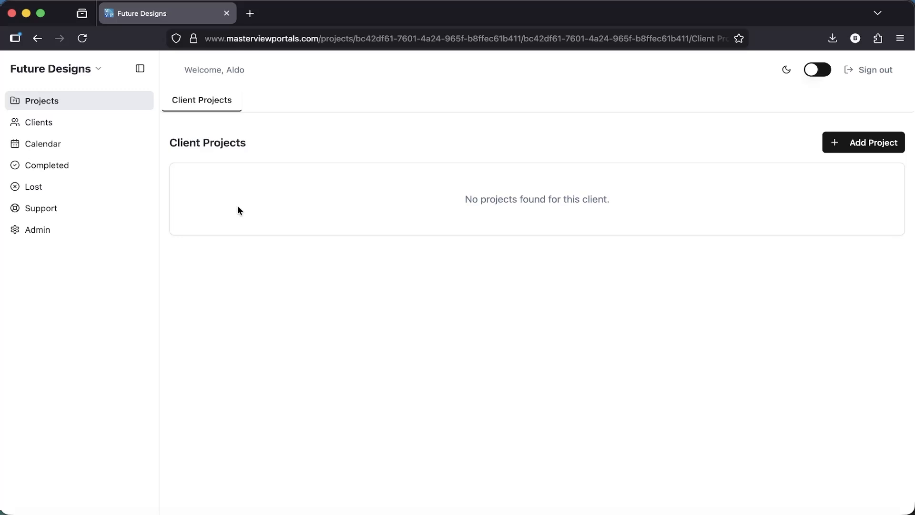
click(865, 144)
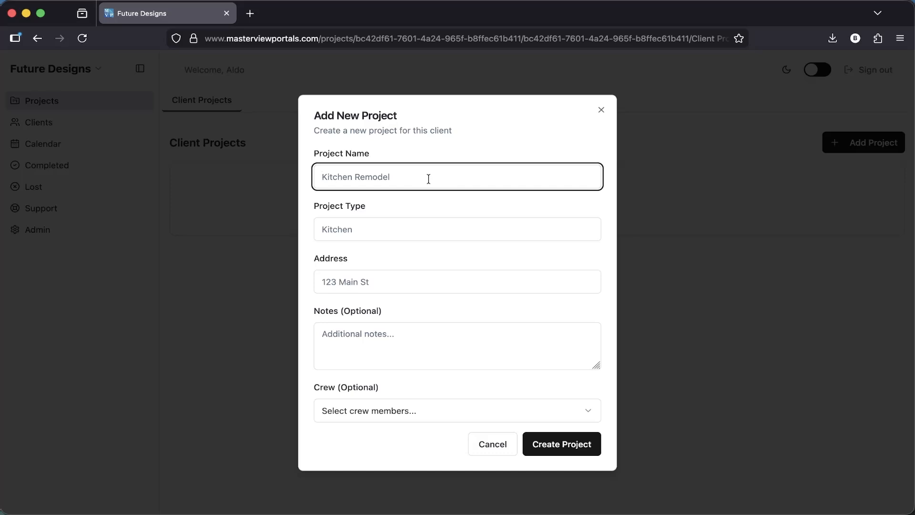
text(Bathroom Remodel)
key(Tab)
text(Remodel)
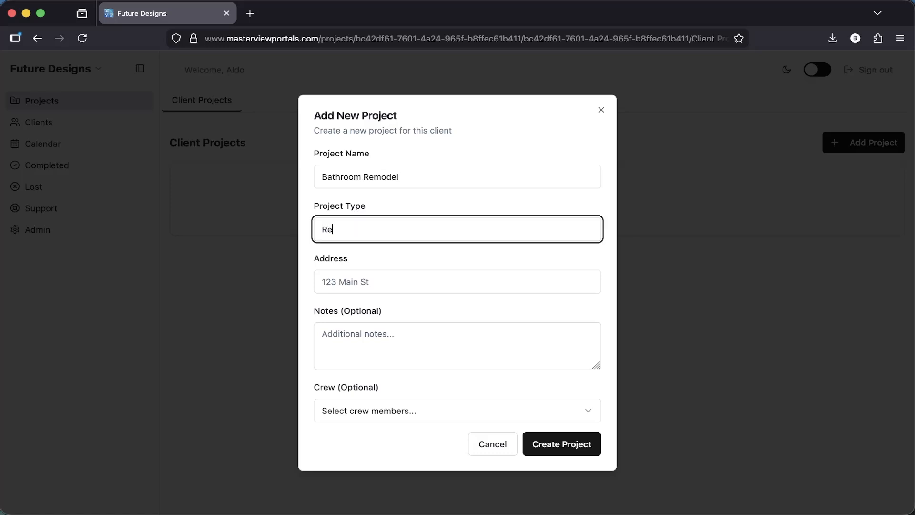
key(Tab)
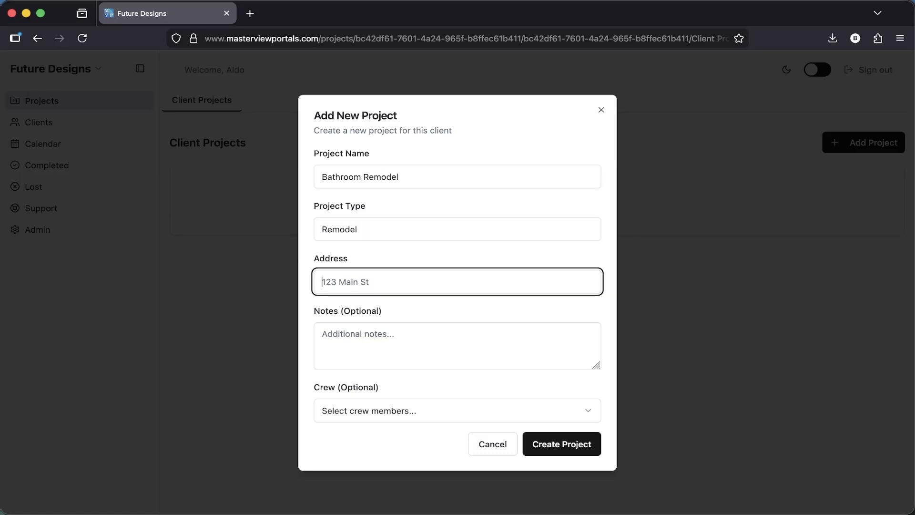
text(123 Adress st)
click(388, 347)
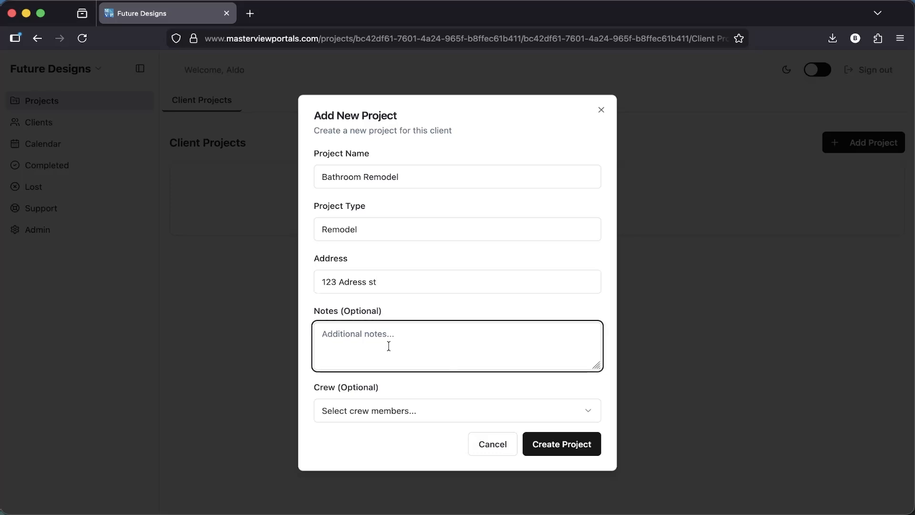
text(Must not call at 10am)
click(569, 446)
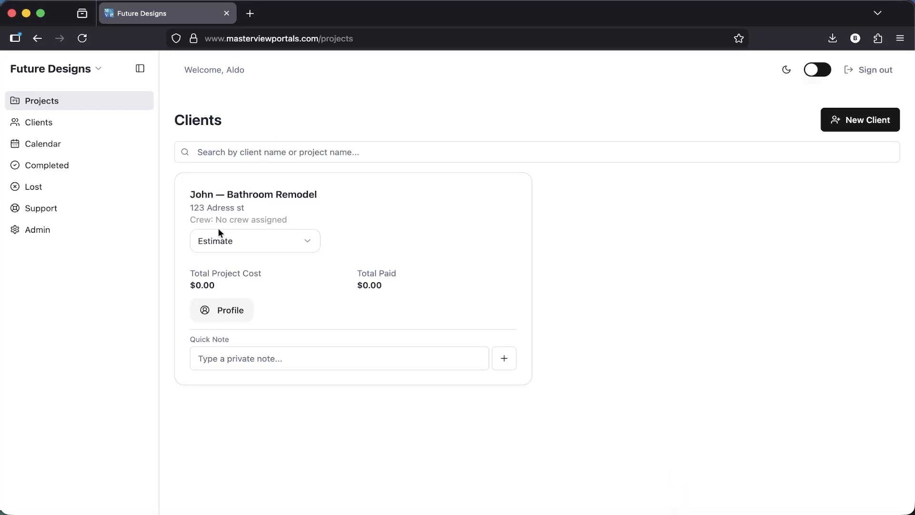
- Open the Bathroom Remodel project's activity overview and examine the project total, contract total and change orders
click(289, 196)
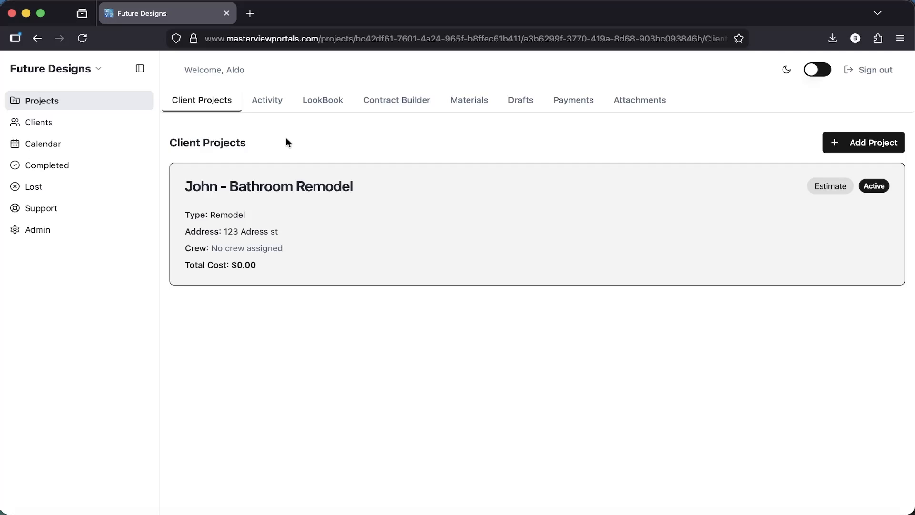
click(274, 100)
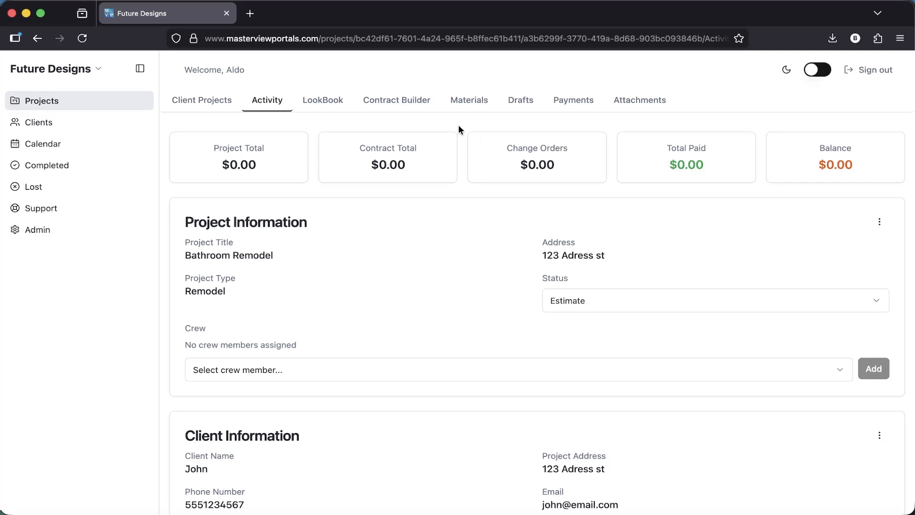
drag(210, 145, 264, 167)
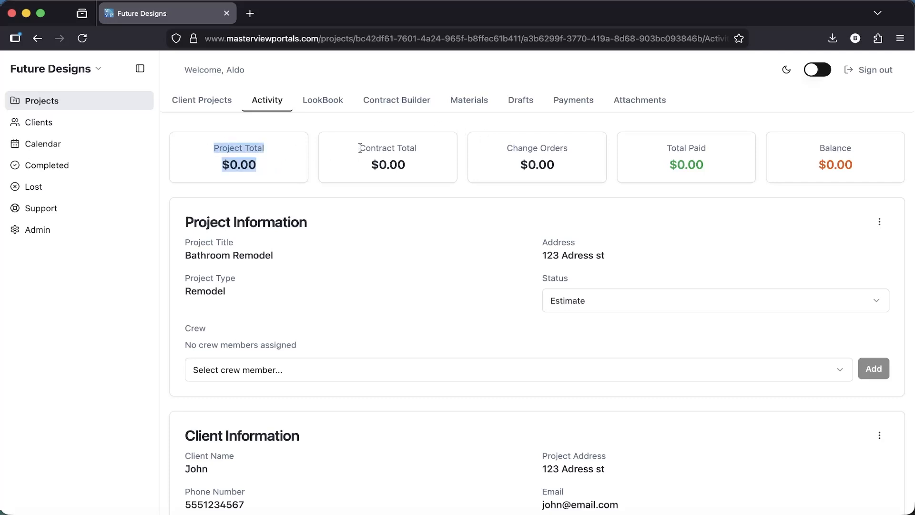
drag(360, 147, 409, 170)
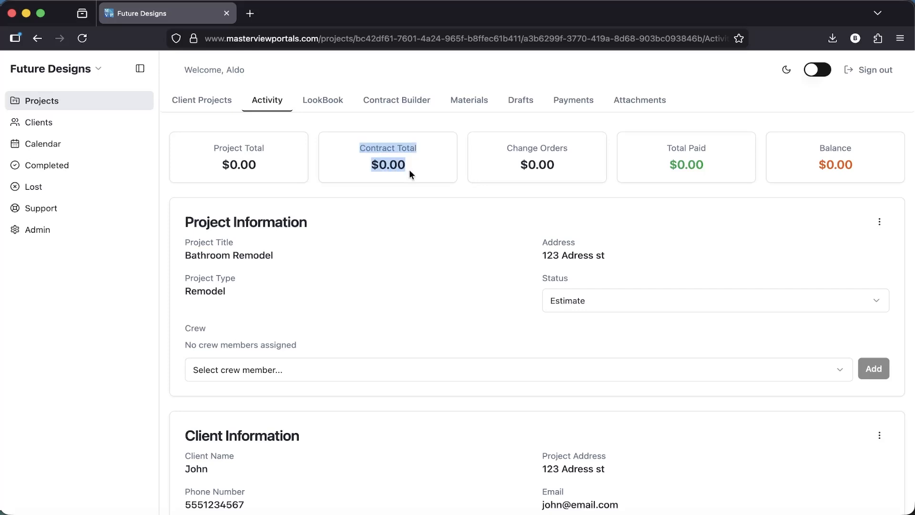
click(507, 146)
drag(507, 147, 561, 171)
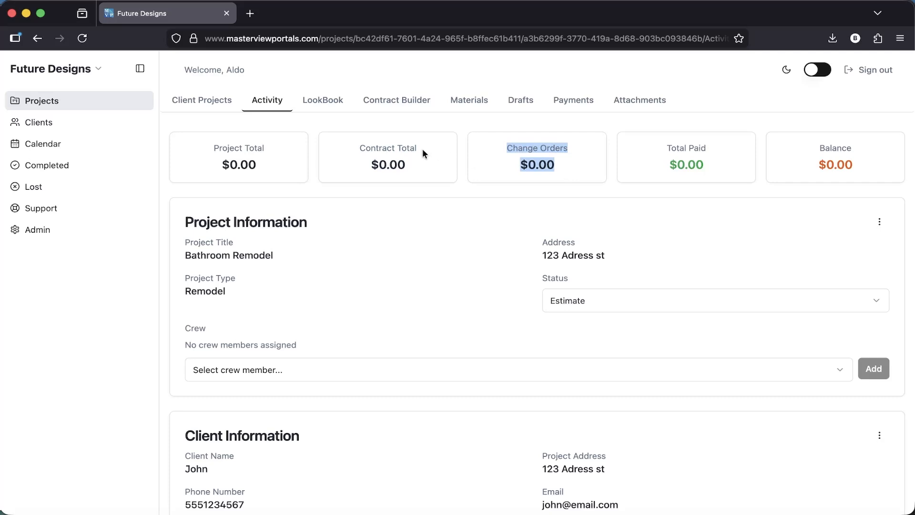
drag(359, 146, 415, 167)
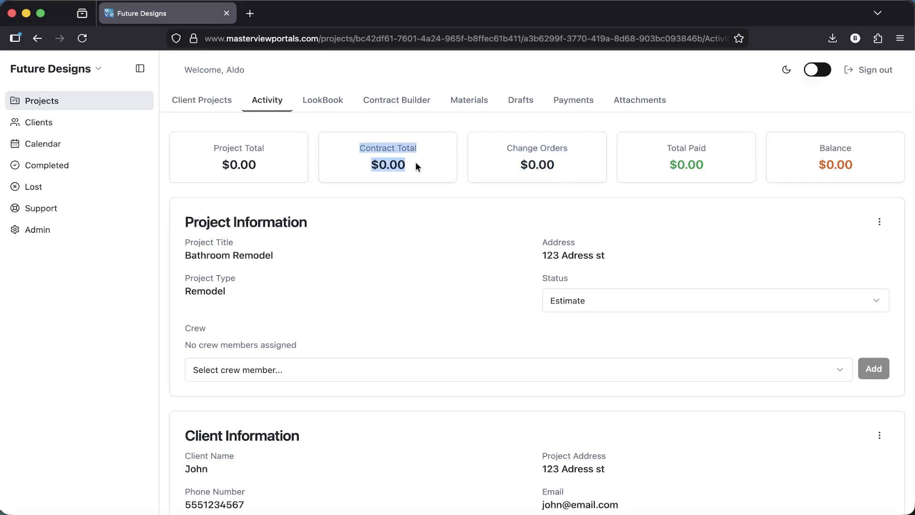
click(214, 147)
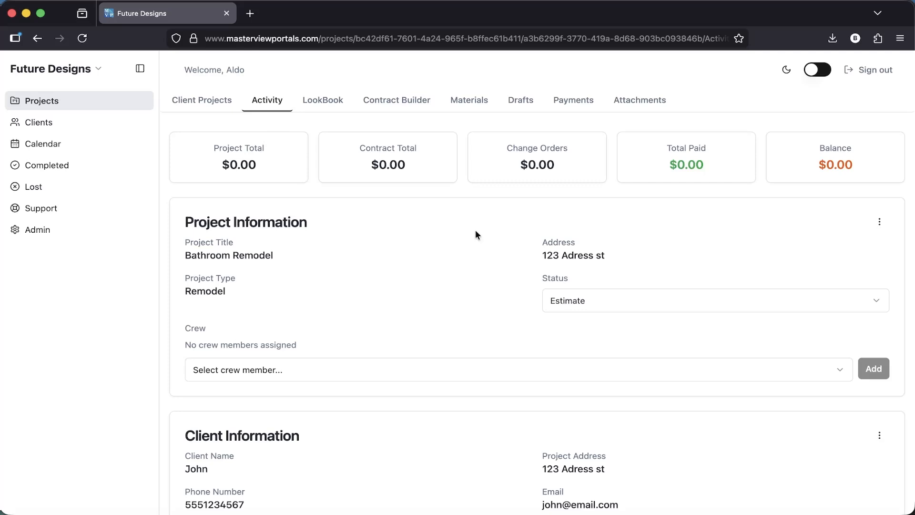
- Review the project's status and crew choices, client information, payment breakdown and notes
scroll(400, 293, down, 5)
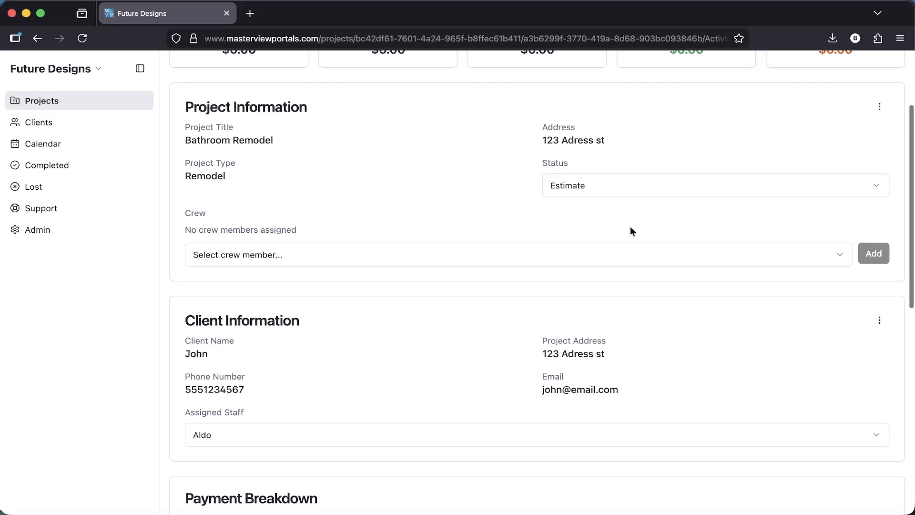
click(638, 190)
click(636, 186)
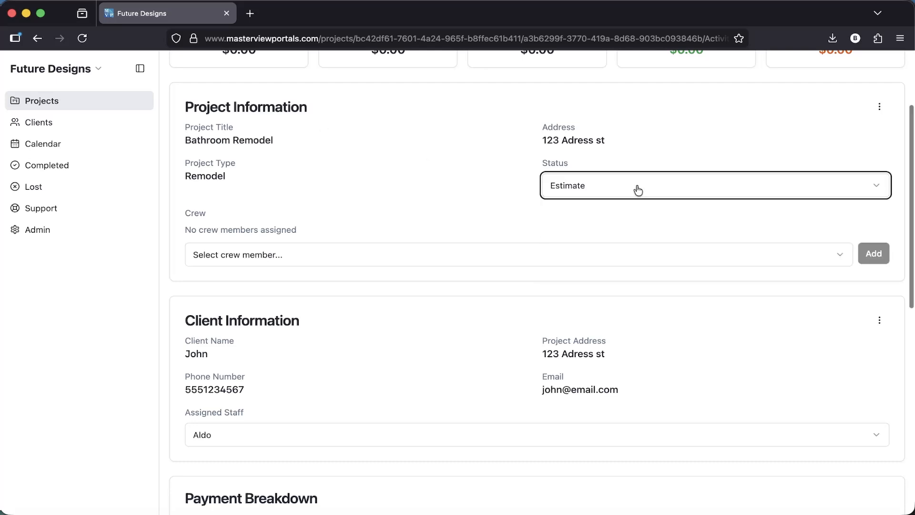
click(316, 250)
click(316, 248)
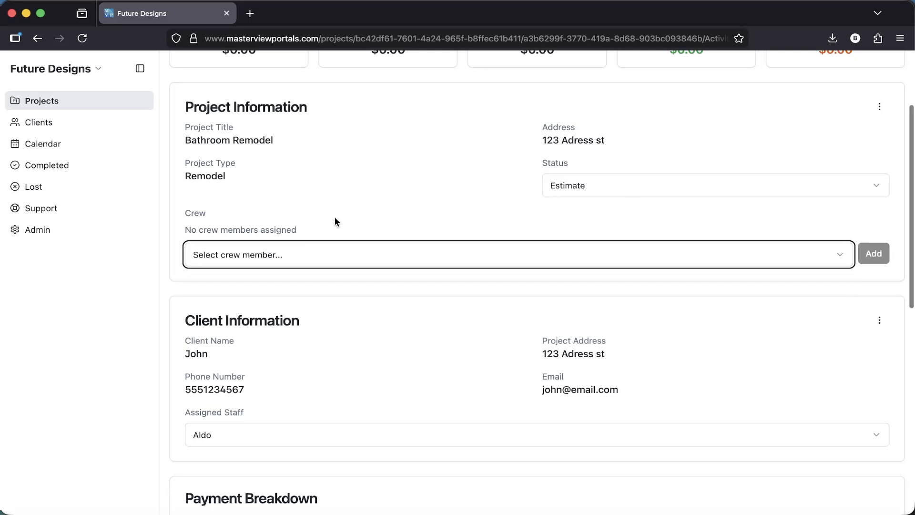
scroll(334, 220, down, 4)
scroll(335, 220, down, 1)
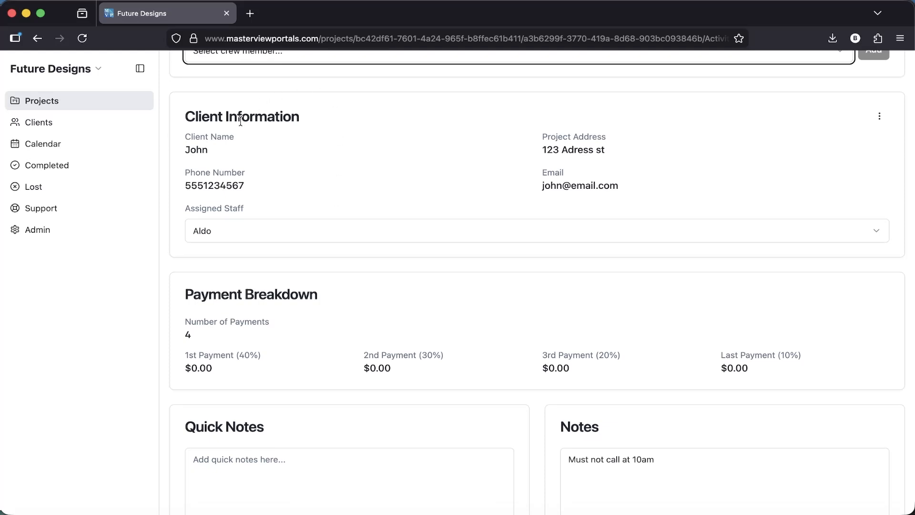
scroll(240, 120, down, 5)
scroll(243, 116, down, 2)
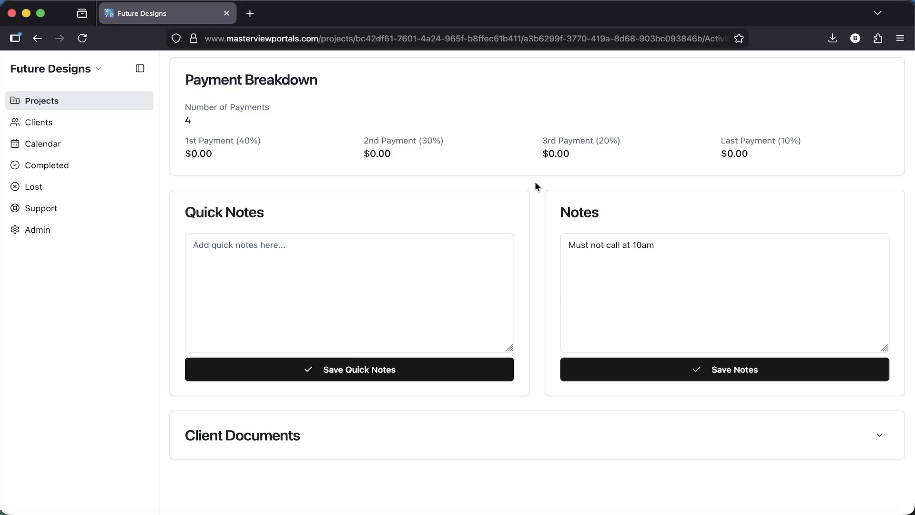
scroll(535, 183, down, 1)
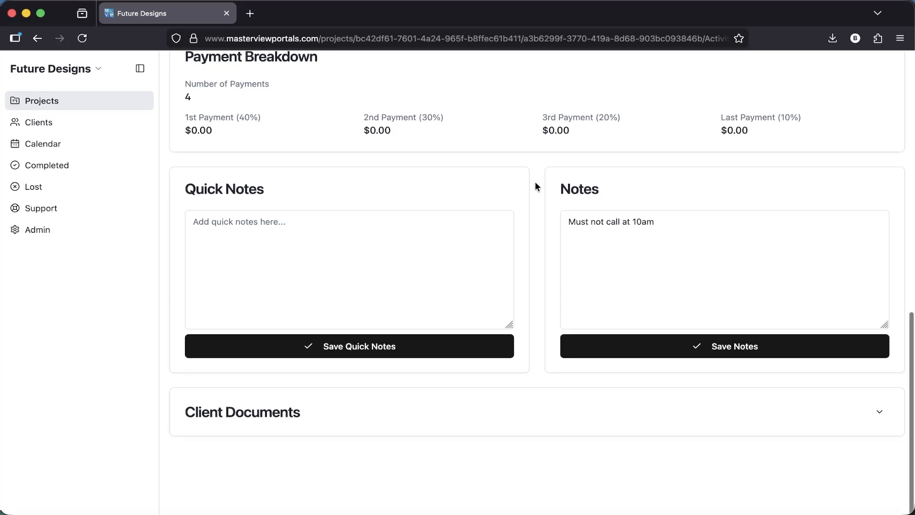
triple_click(645, 229)
click(682, 230)
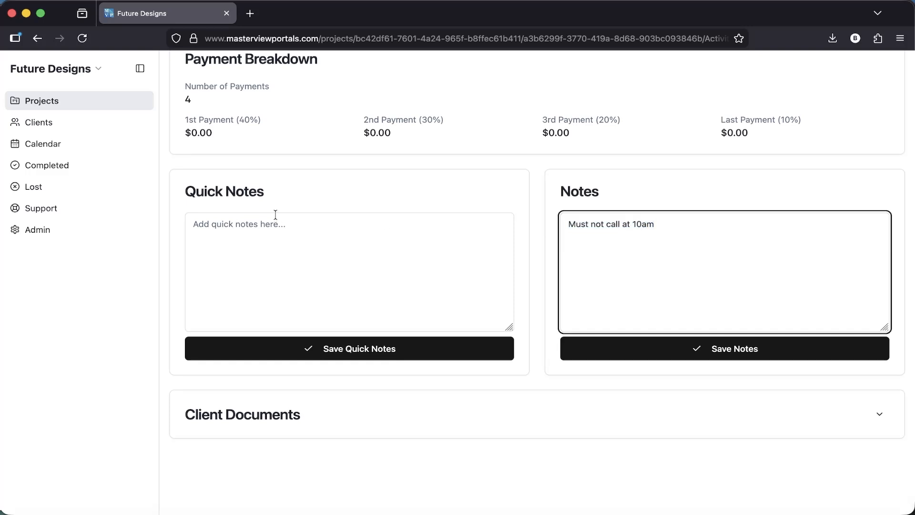
- Save a quick note saying the client is cool, and check it on the project's card in the projects overview
click(249, 231)
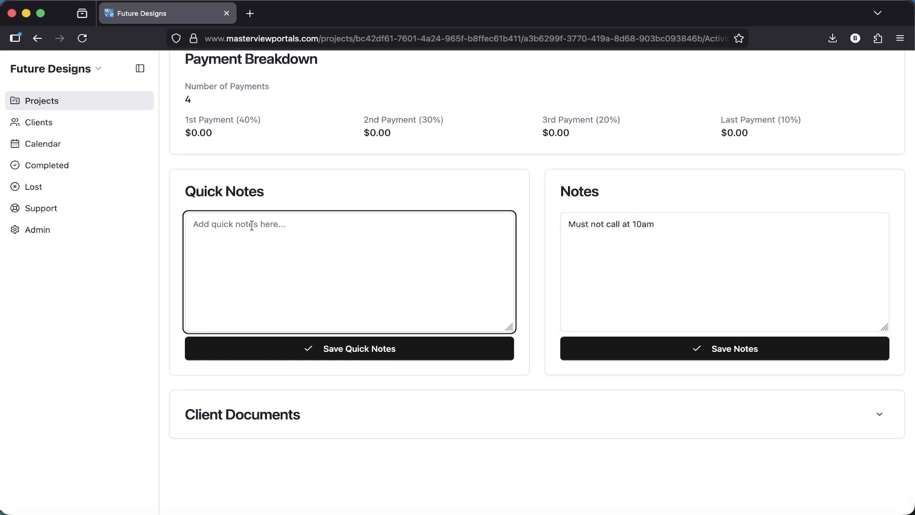
text(John is cool)
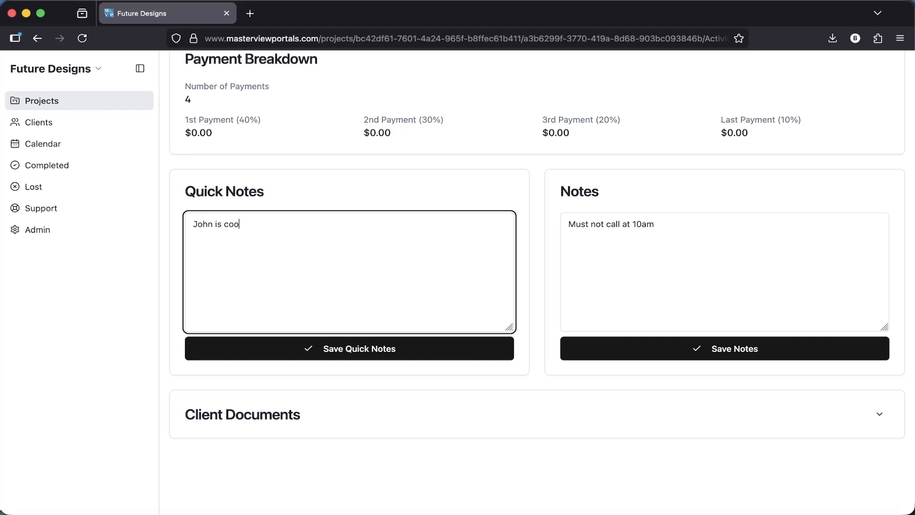
click(305, 348)
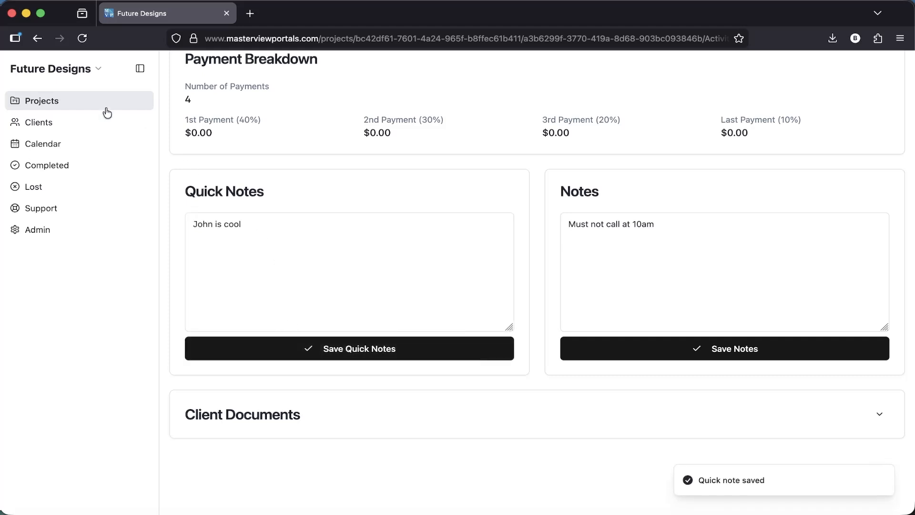
click(81, 106)
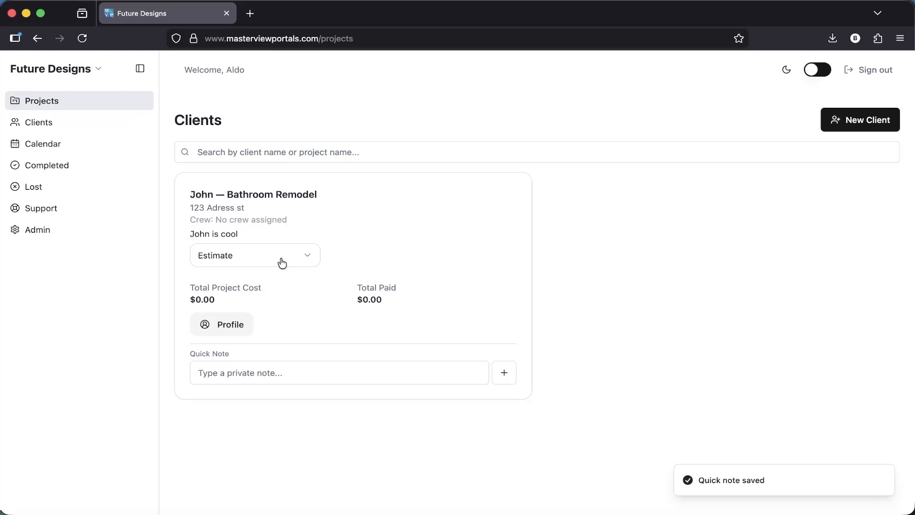
drag(238, 234, 184, 237)
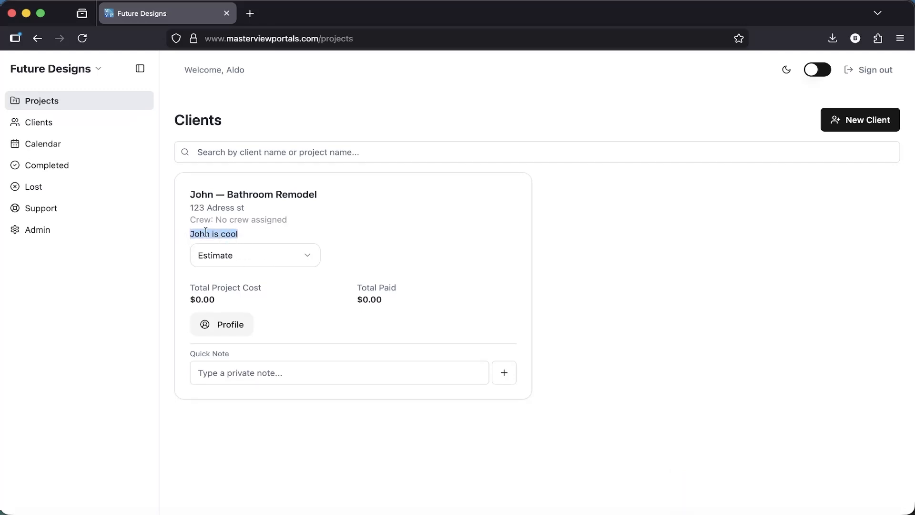
- Open the Bathroom Remodel project's activity page and examine its payment breakdown, saved notes and the client document generation options
click(248, 199)
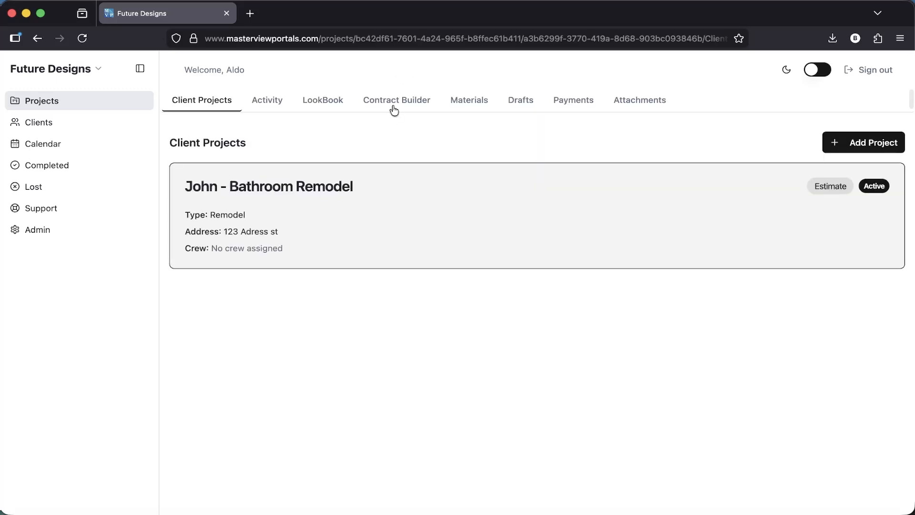
click(275, 101)
scroll(350, 298, down, 6)
scroll(350, 298, down, 3)
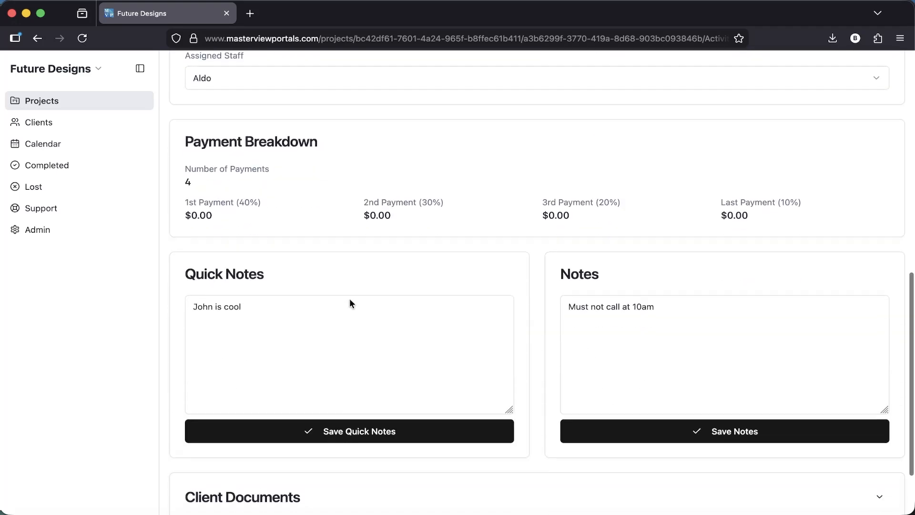
scroll(584, 270, down, 2)
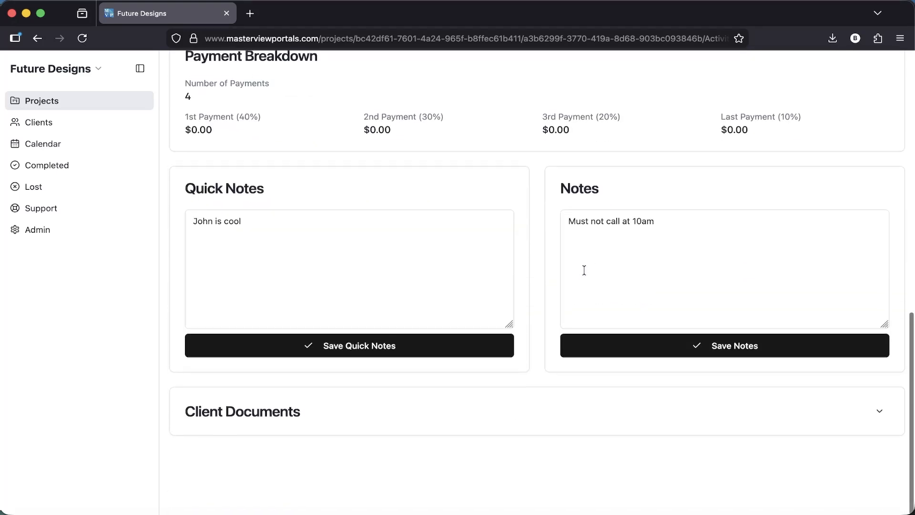
click(357, 416)
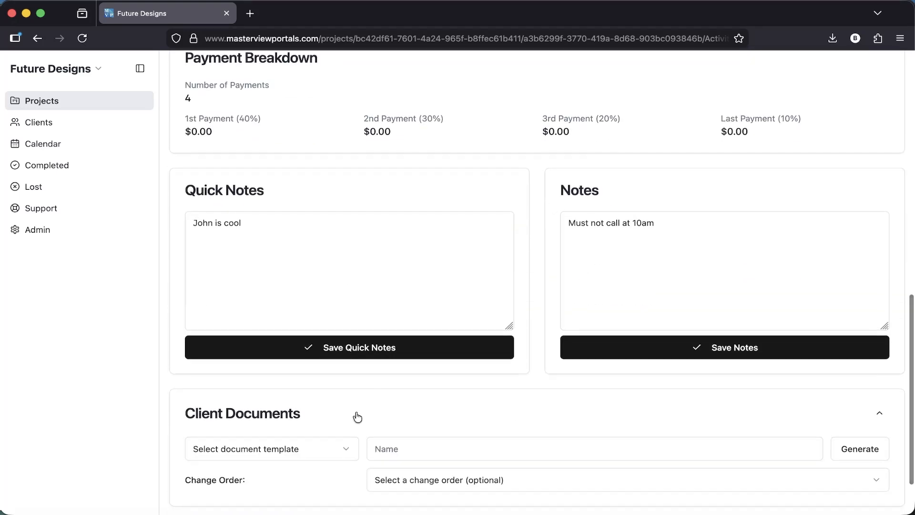
scroll(362, 400, down, 2)
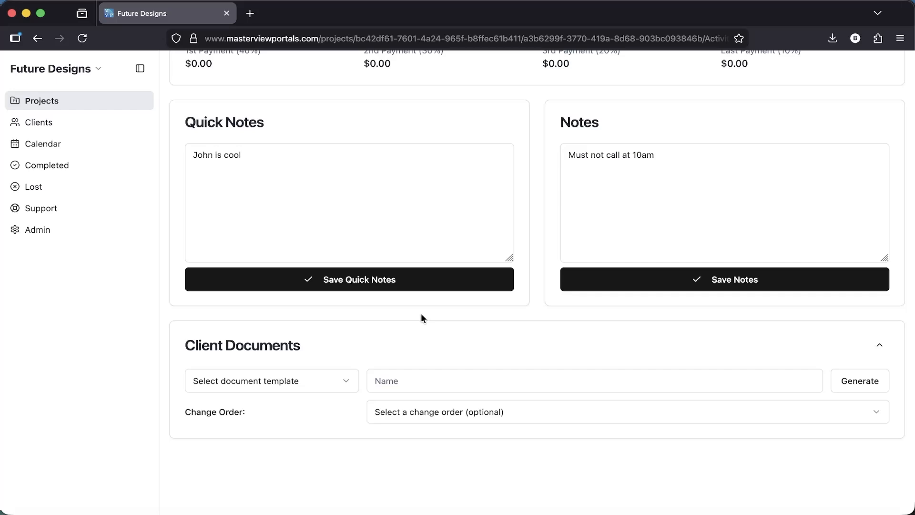
scroll(421, 318, up, 15)
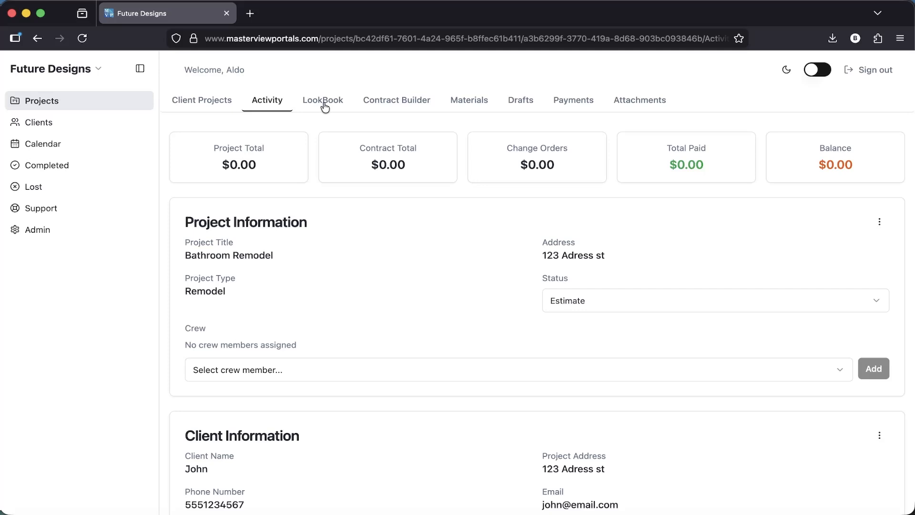
- Add a single-line question labelled Budget to the project's LookBook
click(324, 103)
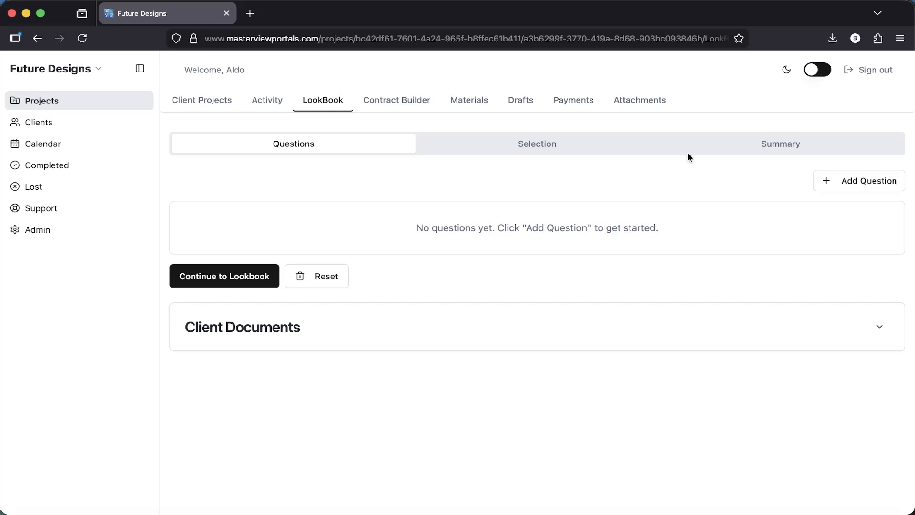
click(859, 188)
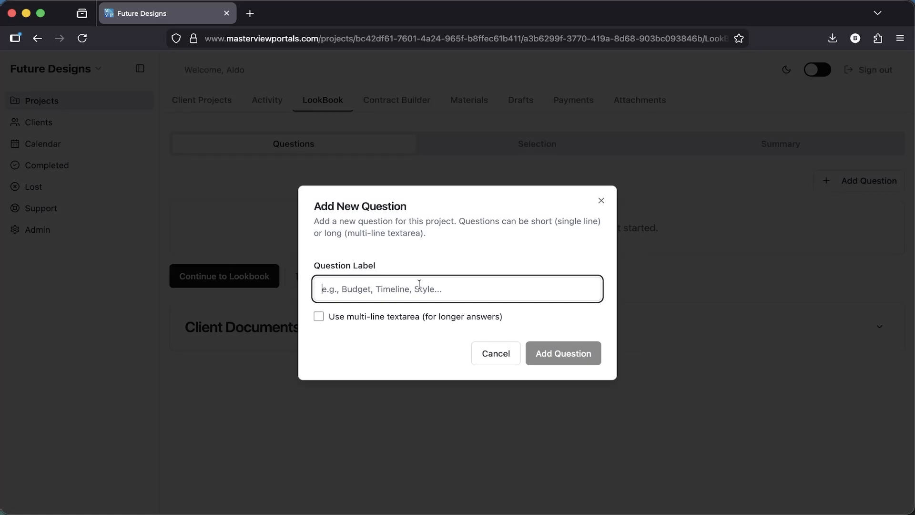
text(Budget)
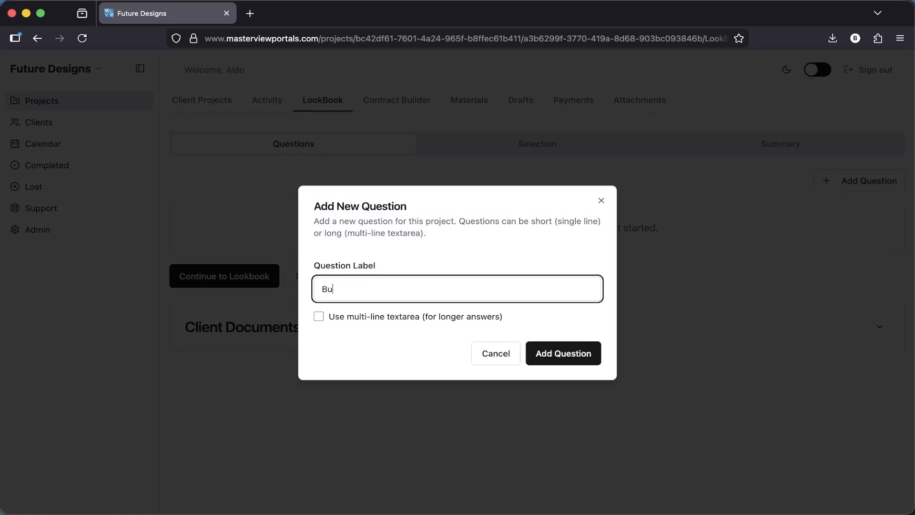
click(577, 355)
- Answer the Budget question with "He can 10k but would prefer to stay under 5k"
click(254, 236)
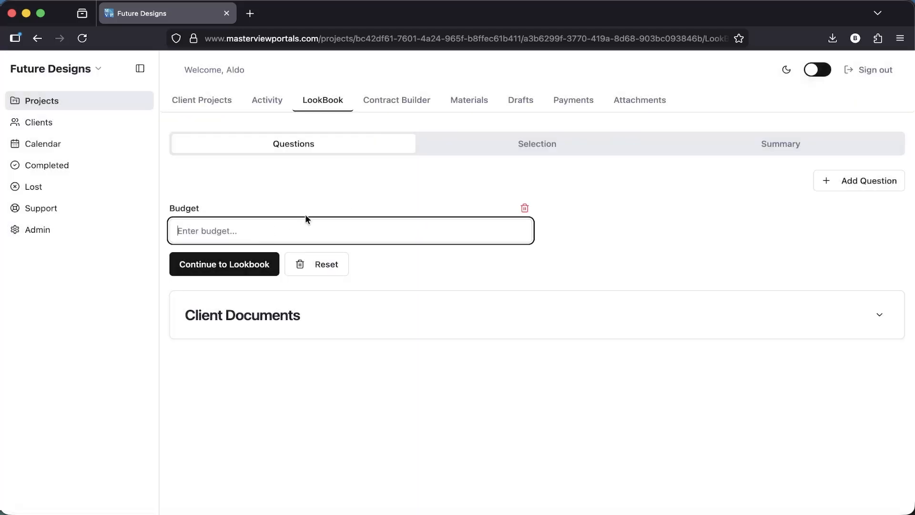
text(He can 10k but would p)
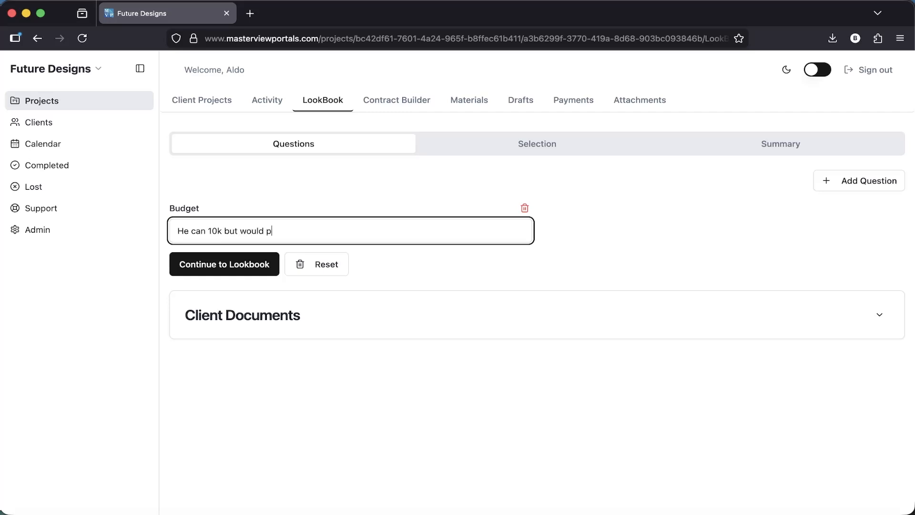
text(refer to stay under 5k)
click(430, 209)
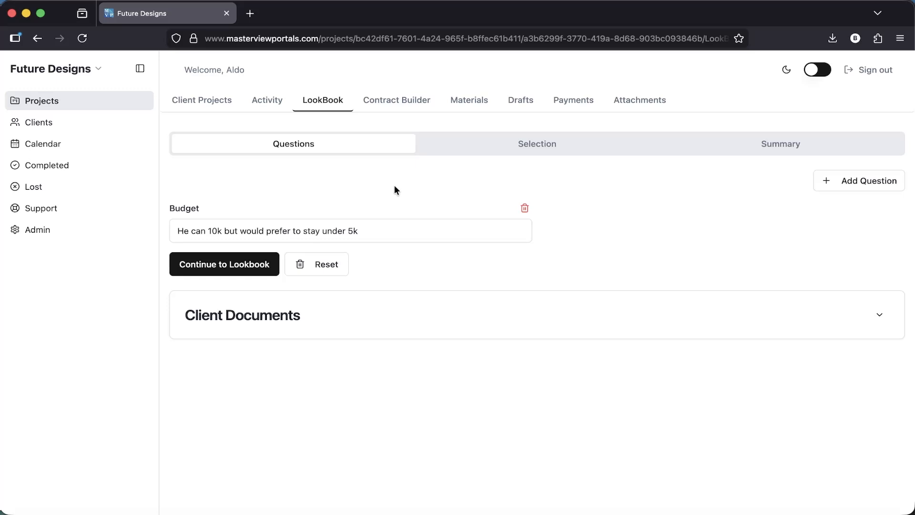
- Continue to the LookBook selection, view the Kohler - Toilet product details and mark that toilet as liked
click(237, 264)
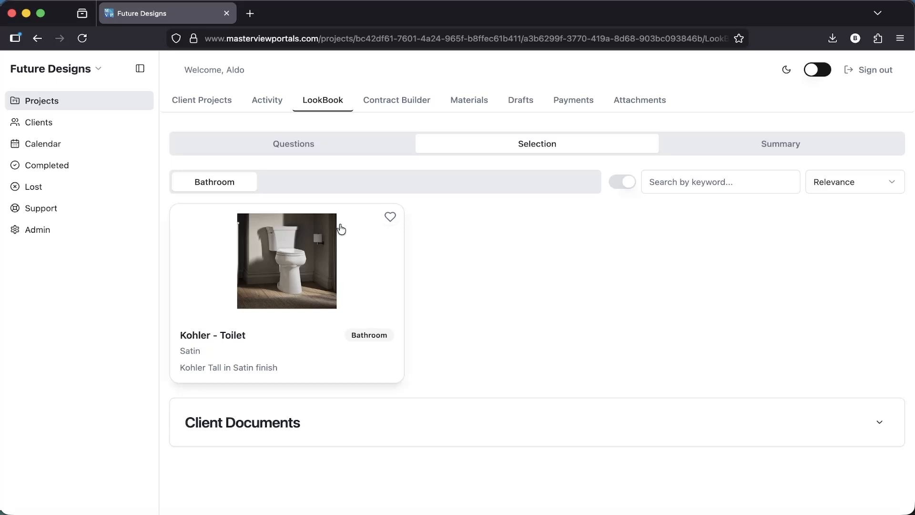
click(285, 258)
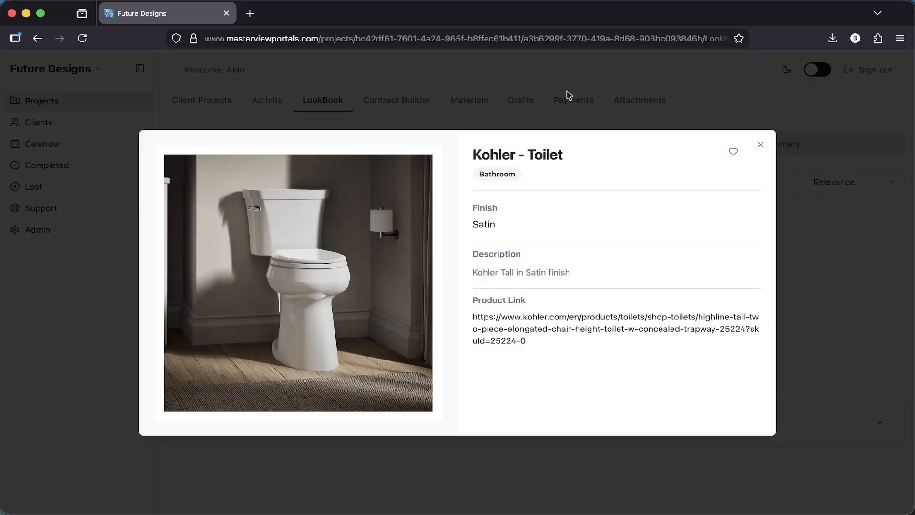
click(761, 145)
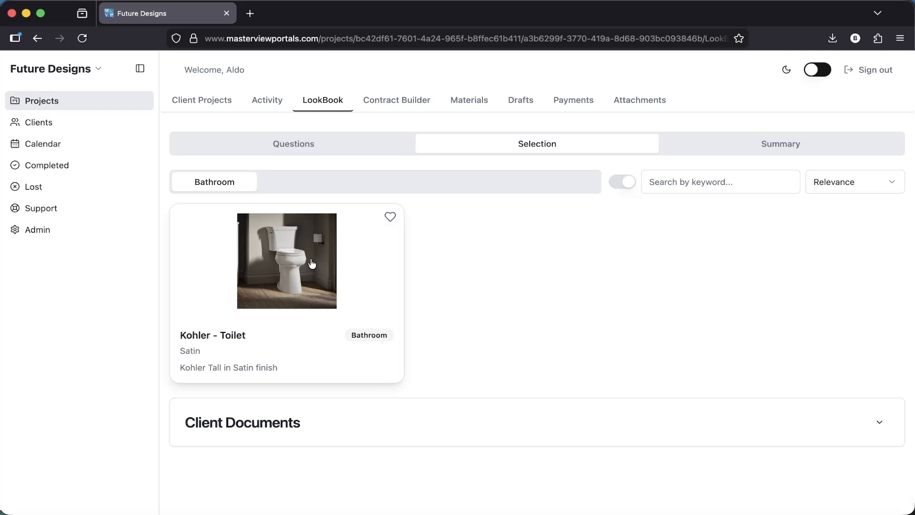
click(391, 218)
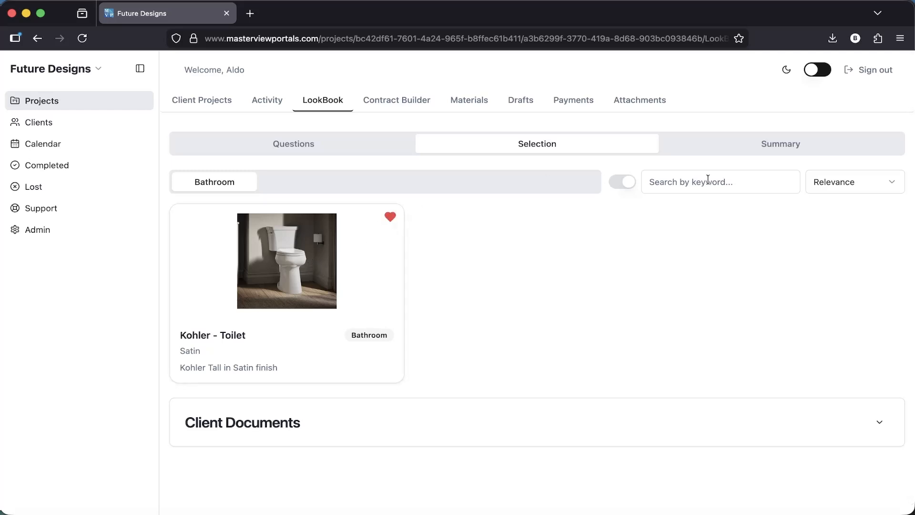
- Review the answered questions and liked options in the LookBook summary, and return to the product selection
click(778, 147)
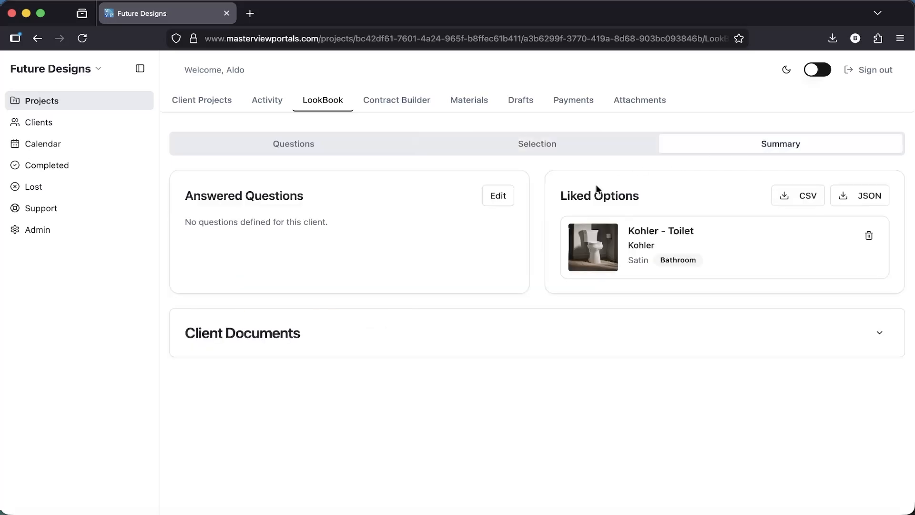
drag(561, 195, 635, 194)
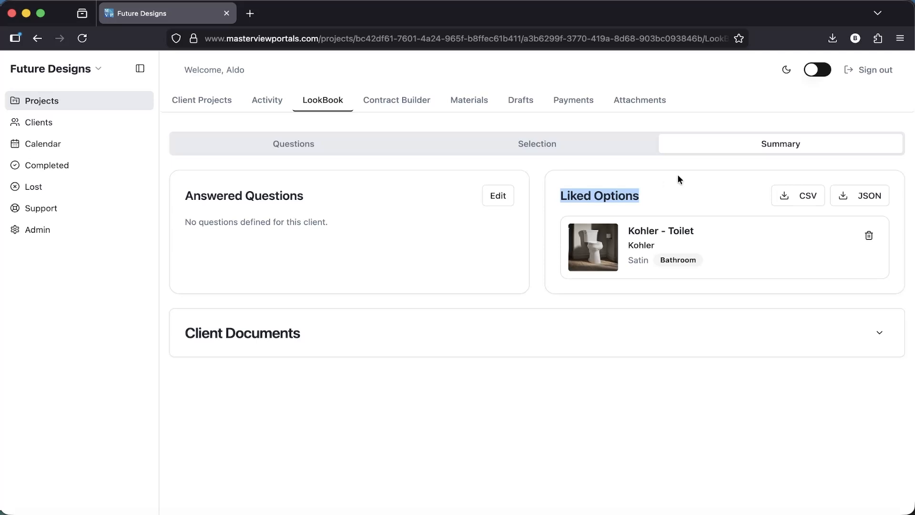
click(552, 143)
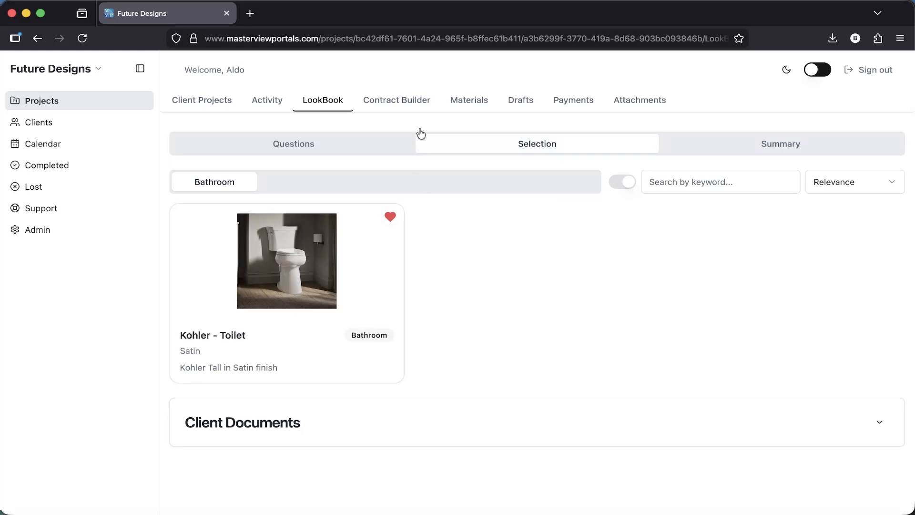
- Add the Toilet and Tiles materials from the Bathroom preset to the current quote in the Contract Builder
click(410, 104)
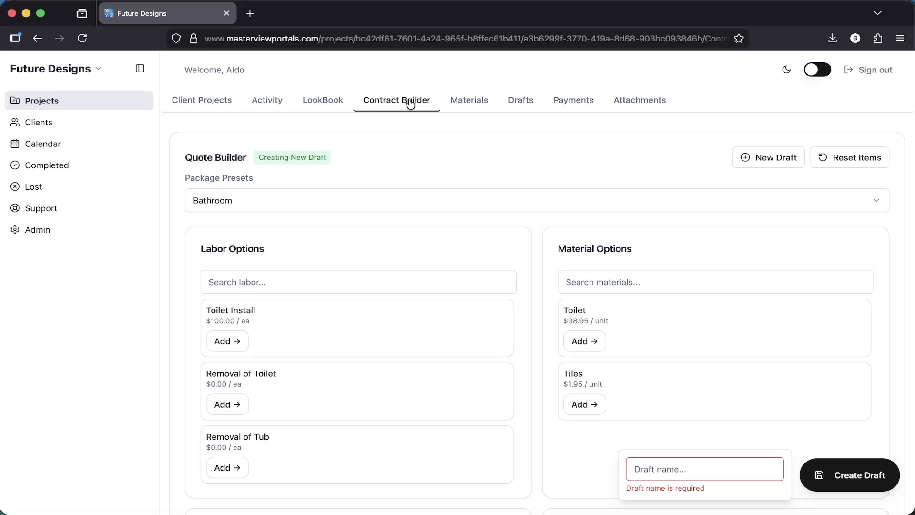
scroll(367, 191, down, 5)
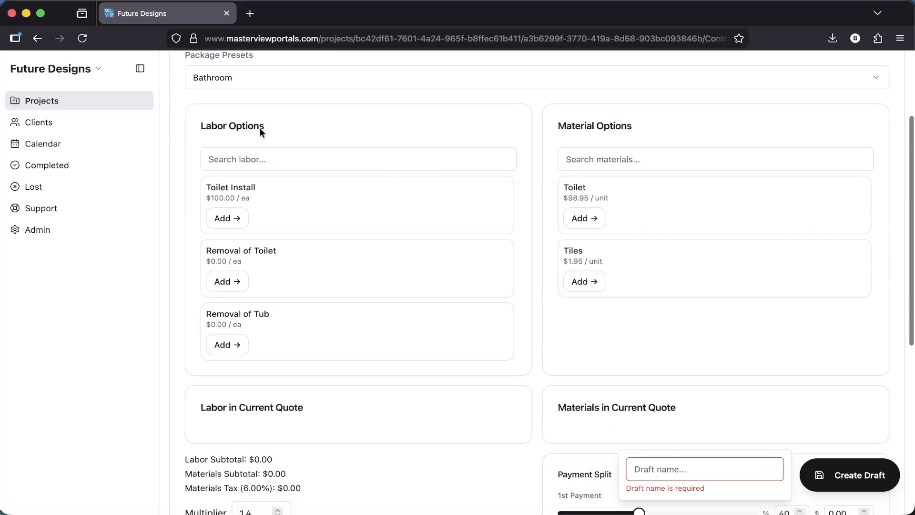
drag(200, 127, 259, 130)
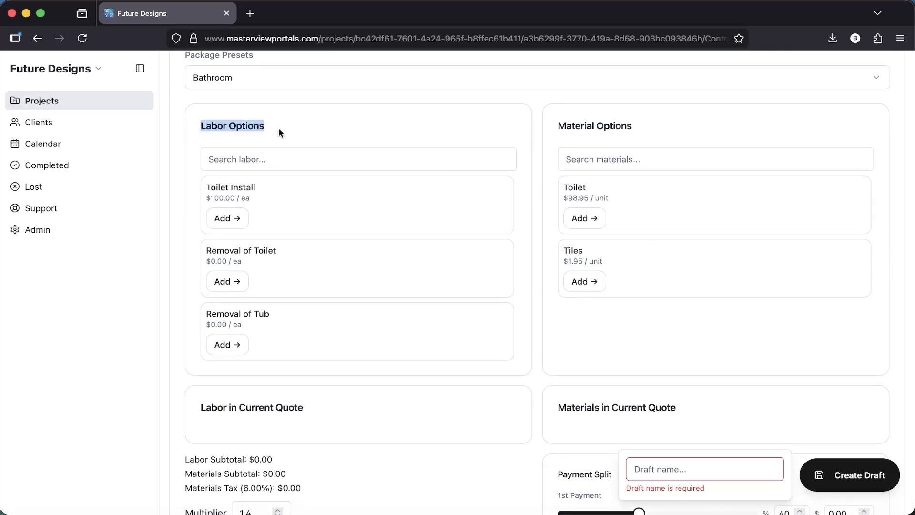
click(585, 125)
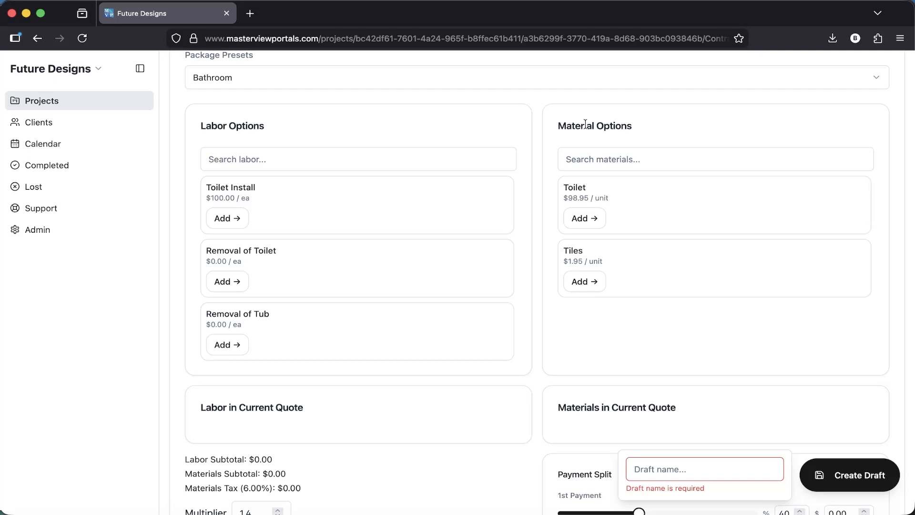
scroll(585, 125, down, 2)
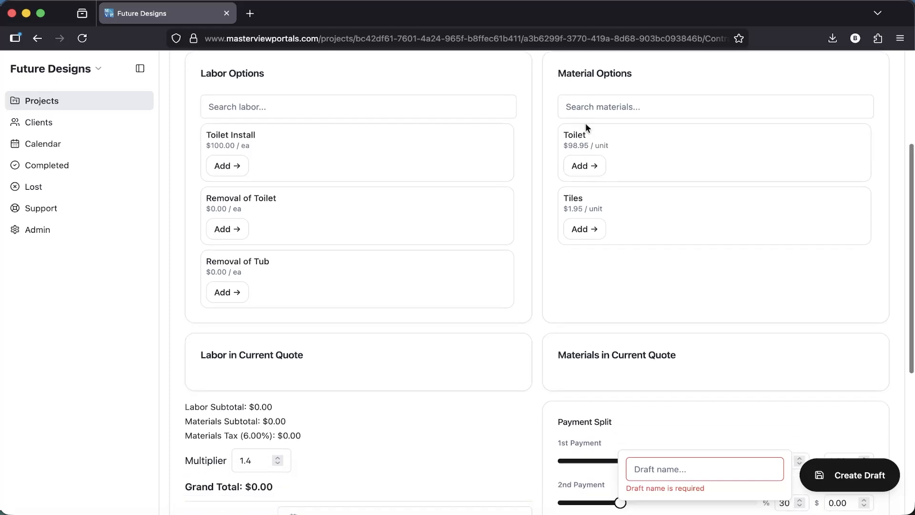
click(584, 168)
click(585, 171)
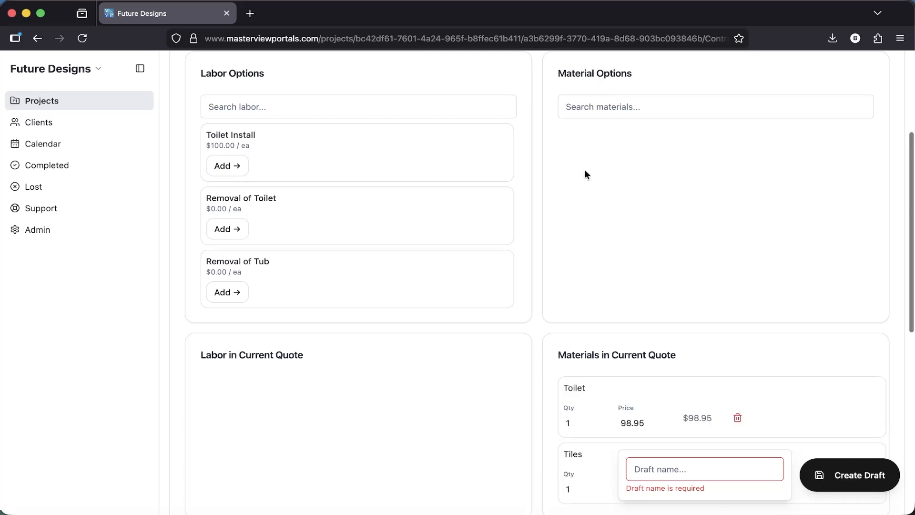
- Add the Toilet Install, Removal of Toilet and Removal of Tub labor items to the current quote
scroll(586, 173, down, 2)
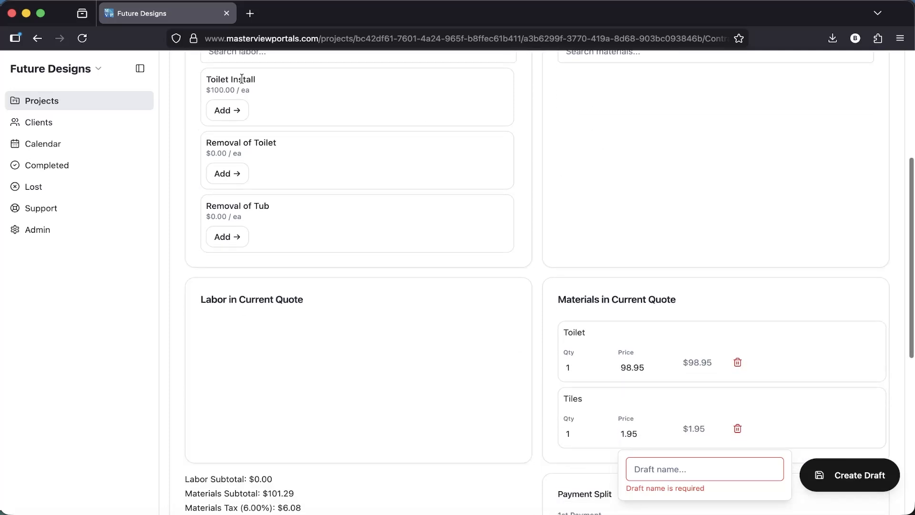
click(227, 117)
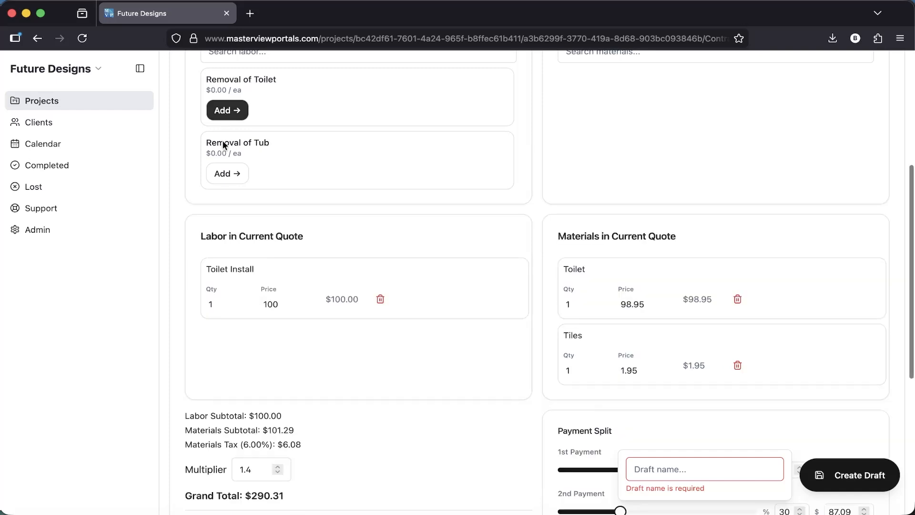
click(227, 110)
click(227, 110)
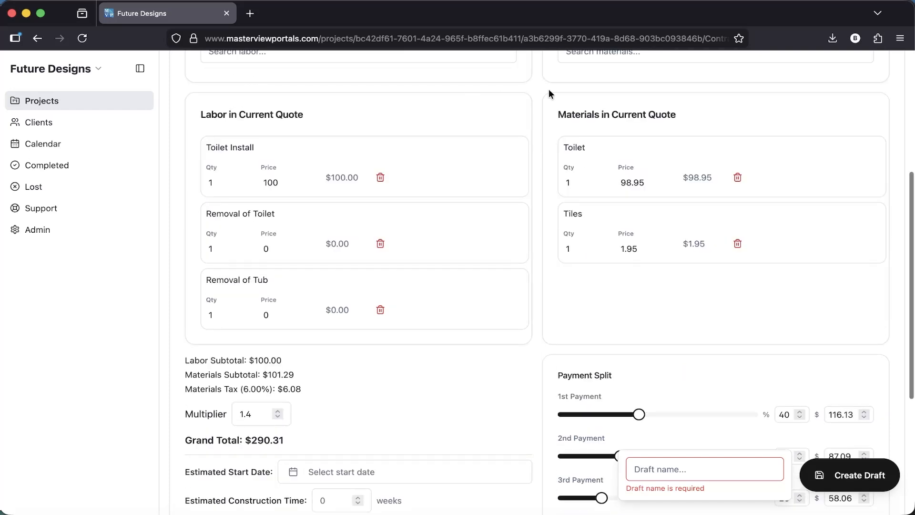
- Examine the quote's labor and material items, subtotals, tax, multiplier, grand total and payment split
scroll(537, 86, up, 3)
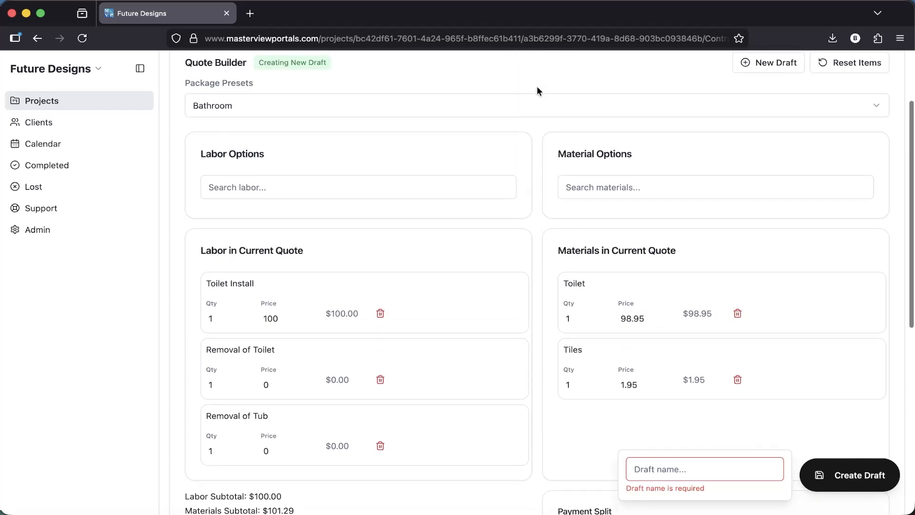
scroll(500, 225, down, 1)
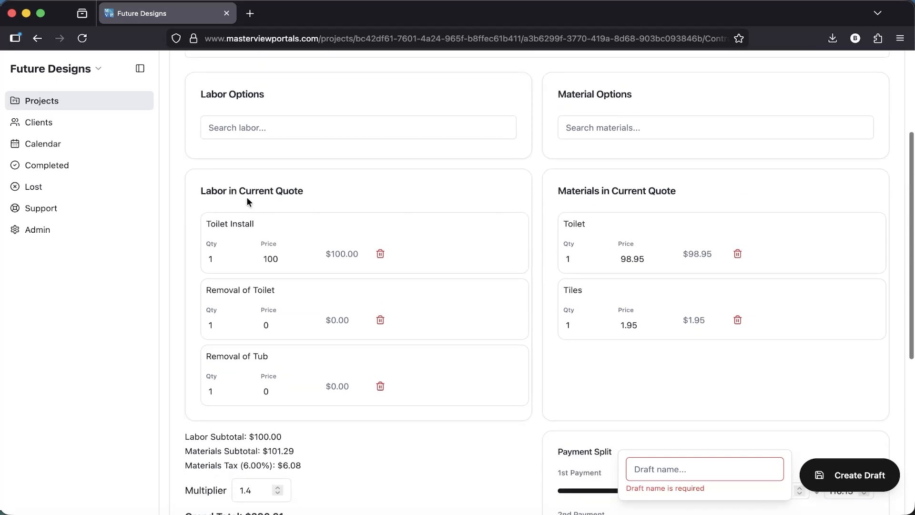
drag(200, 190, 310, 194)
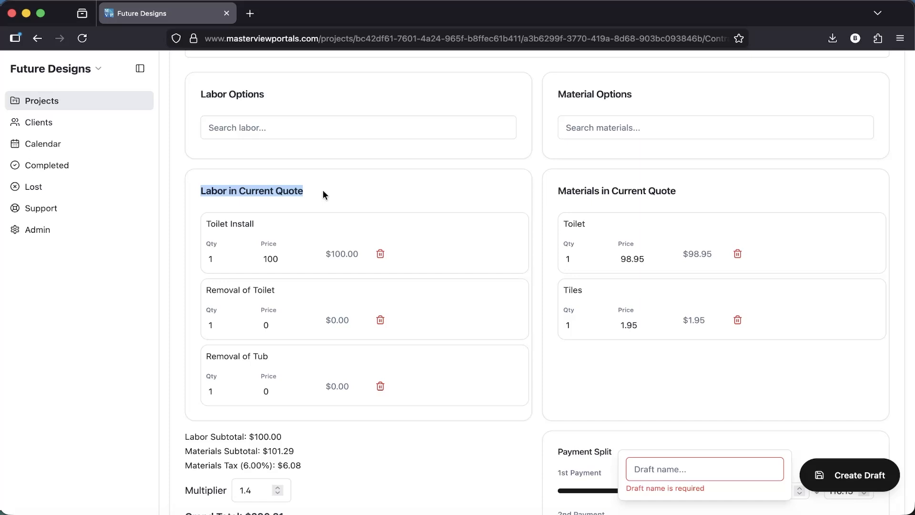
click(533, 190)
scroll(533, 190, down, 5)
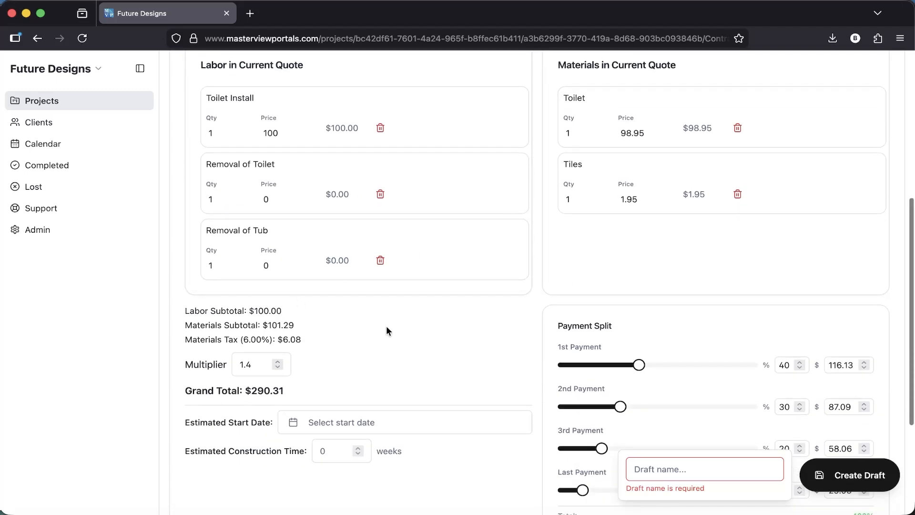
scroll(386, 329, down, 5)
scroll(386, 330, up, 5)
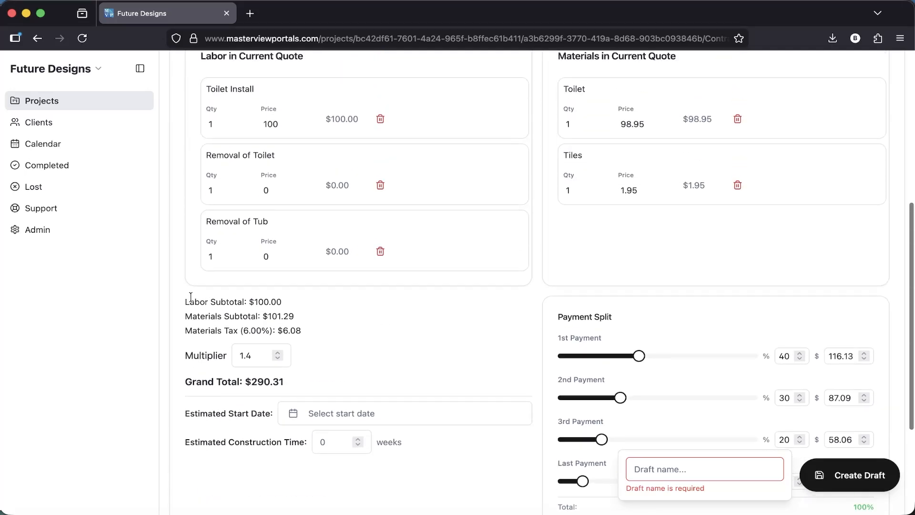
drag(186, 300, 311, 297)
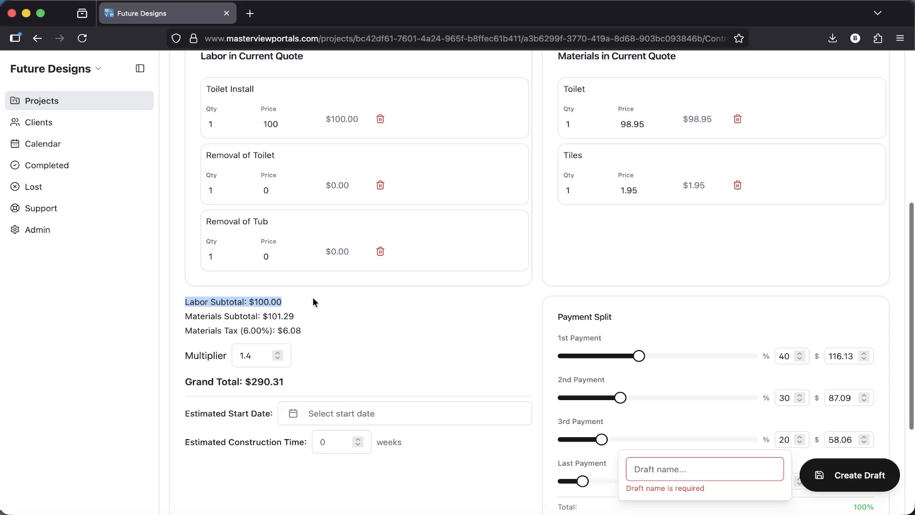
click(313, 296)
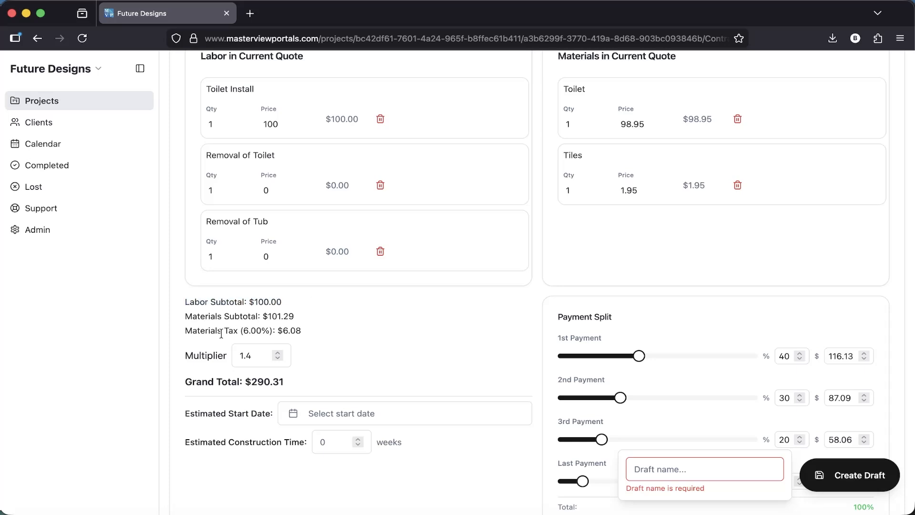
- Examine the quote's materials tax and grand total together with its labor and material items
drag(244, 331, 265, 330)
click(256, 330)
drag(285, 382, 173, 384)
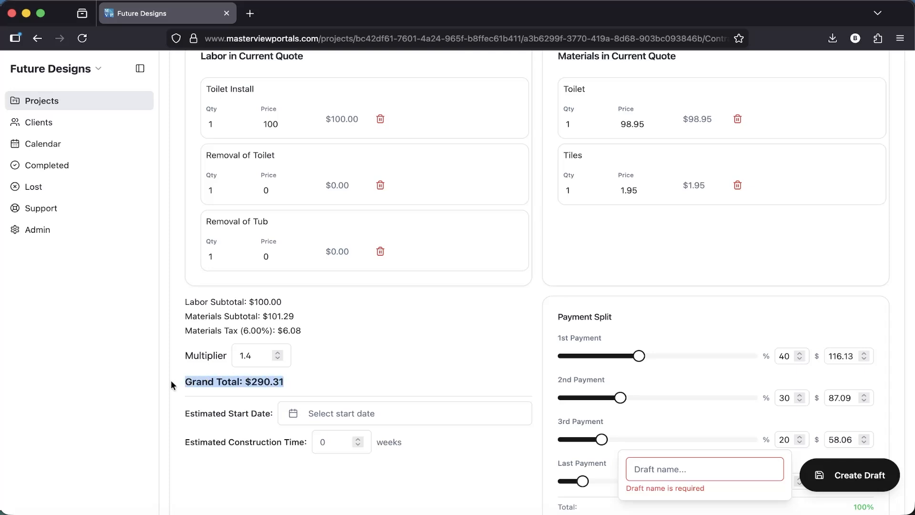
scroll(388, 306, up, 3)
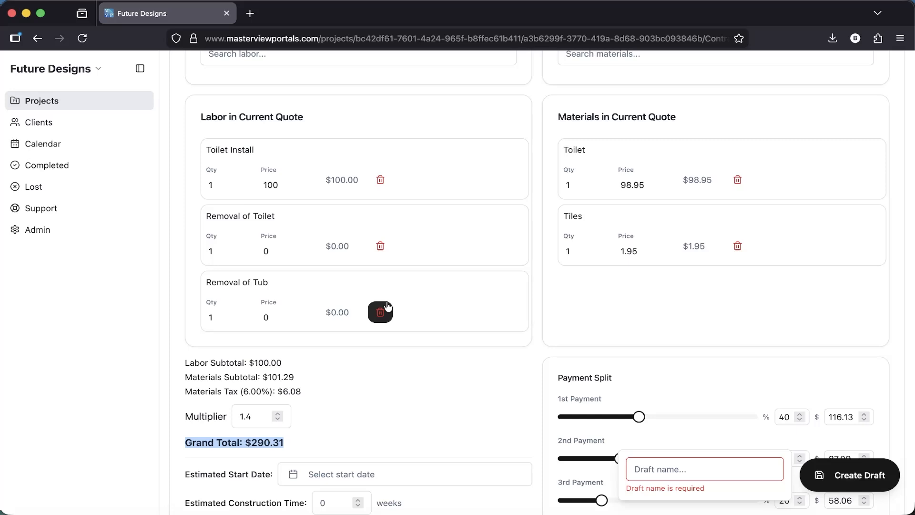
scroll(401, 384, down, 5)
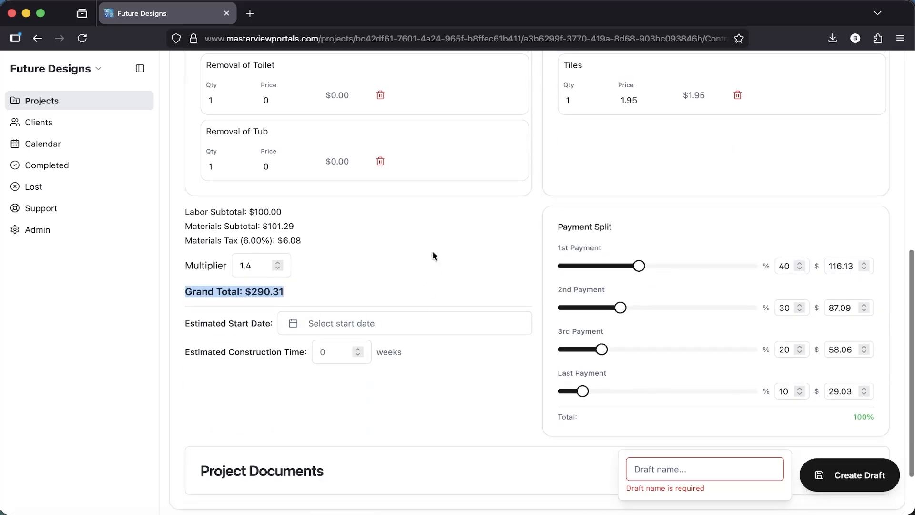
- Set the quote's estimated start date to February 10th, 2026 and its estimated construction time to 0.5 weeks
click(347, 326)
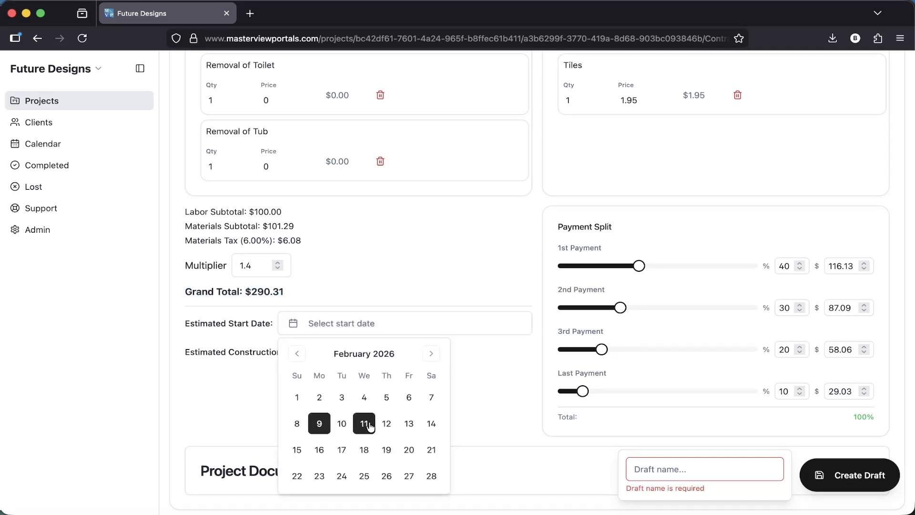
click(342, 424)
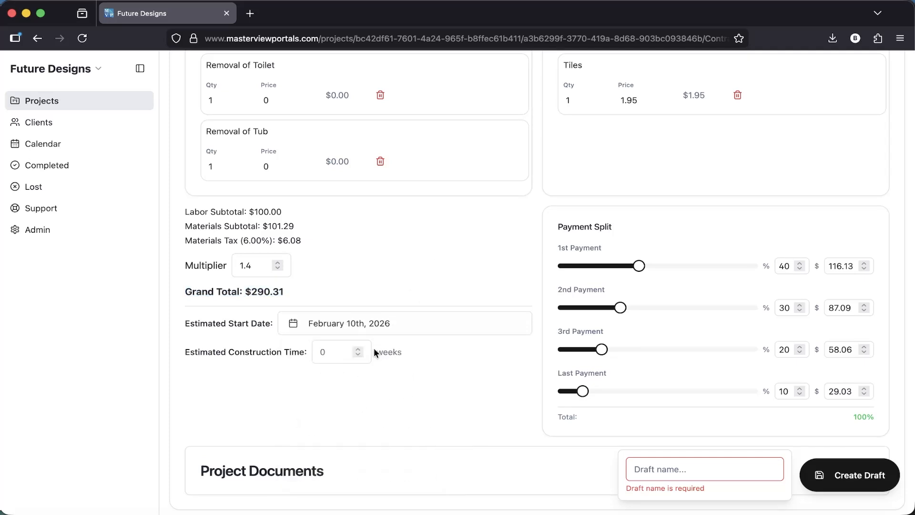
click(358, 350)
click(359, 350)
- Set the payment split to 100% for the 1st Payment and 0% for the 2nd, 3rd and Last Payment
scroll(426, 275, up, 2)
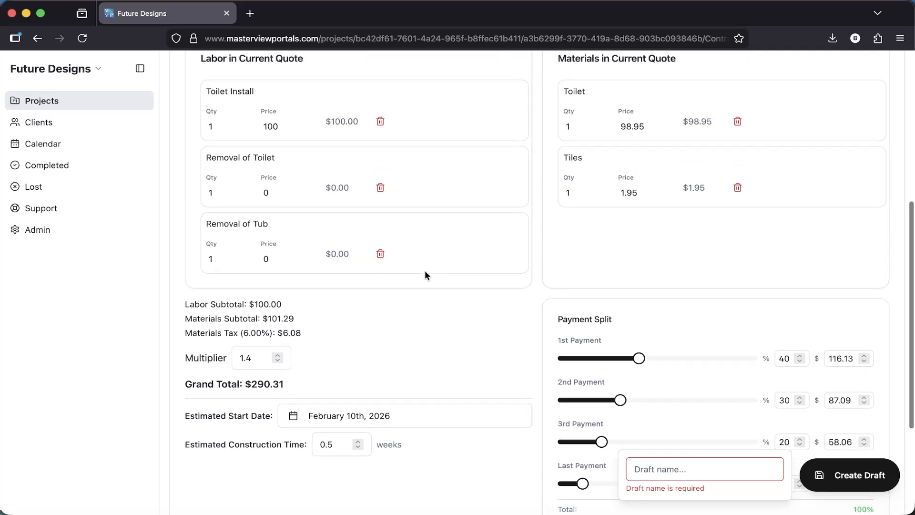
scroll(538, 292, up, 1)
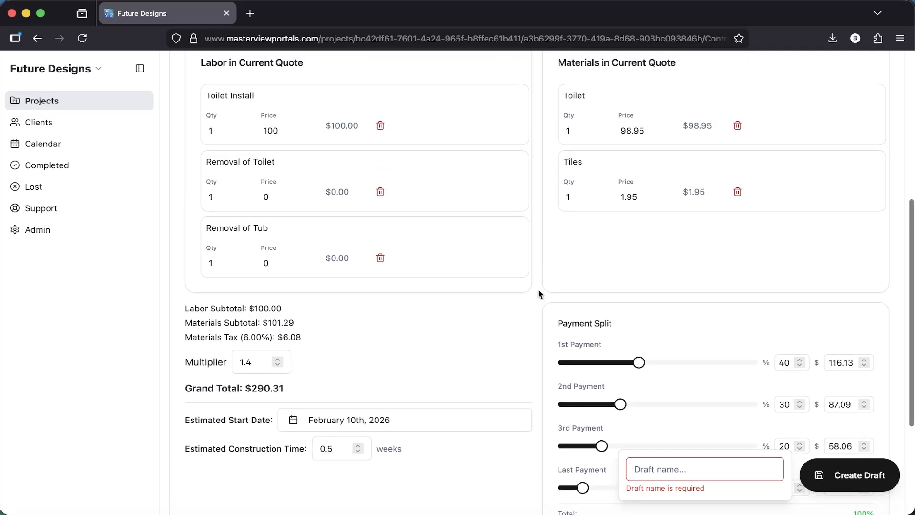
scroll(538, 289, down, 3)
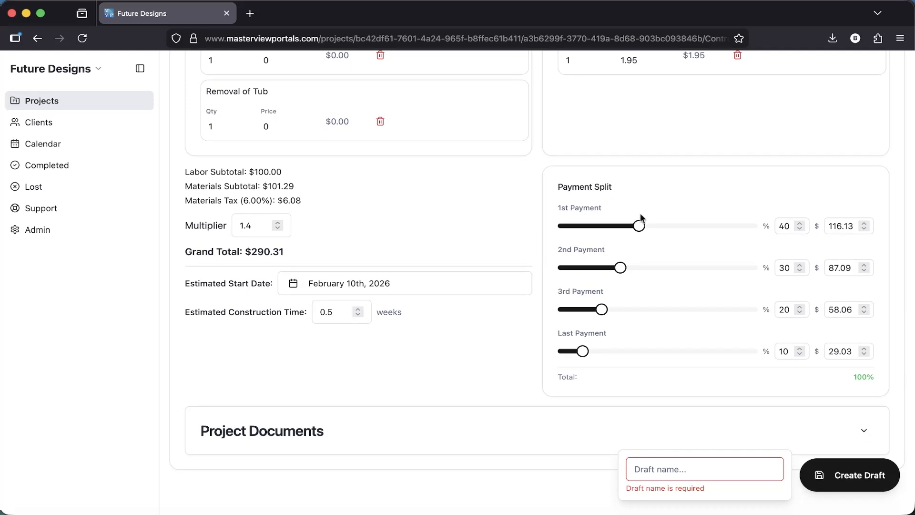
drag(638, 228, 775, 228)
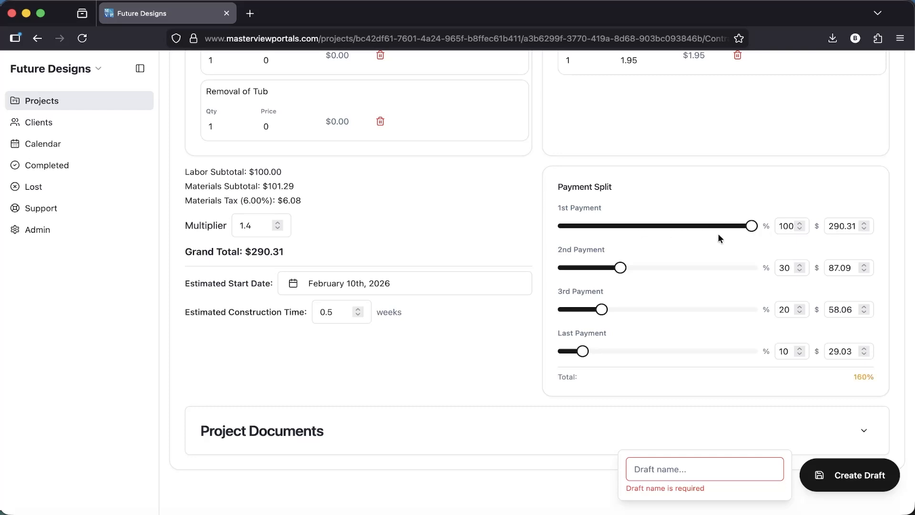
drag(620, 268, 540, 270)
drag(598, 307, 529, 310)
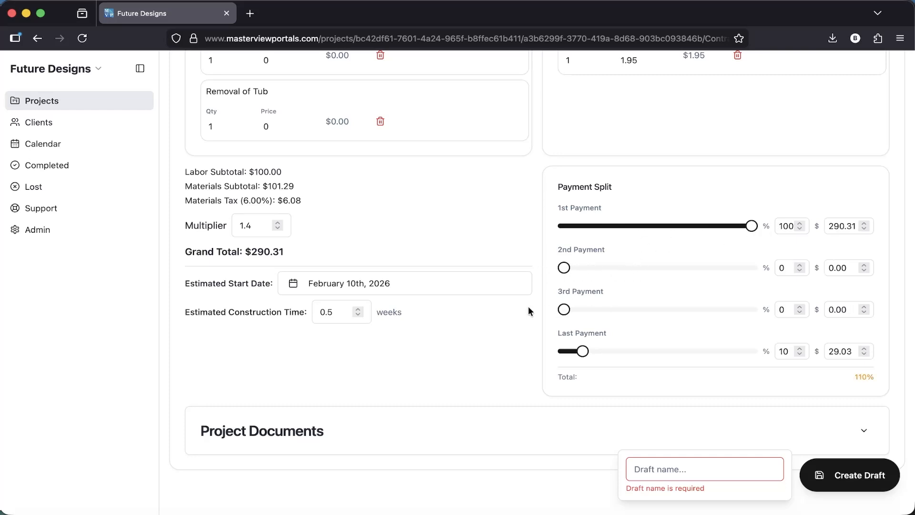
drag(575, 353, 519, 355)
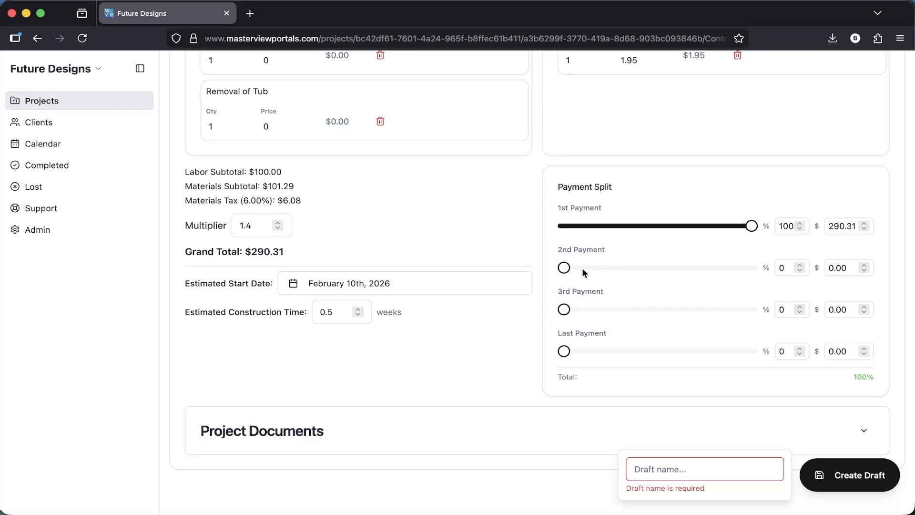
- Divide the payment split equally, with 50% for the 1st Payment and 50% for the 2nd Payment
drag(561, 207, 631, 207)
click(640, 208)
drag(752, 226, 658, 231)
drag(654, 268, 658, 269)
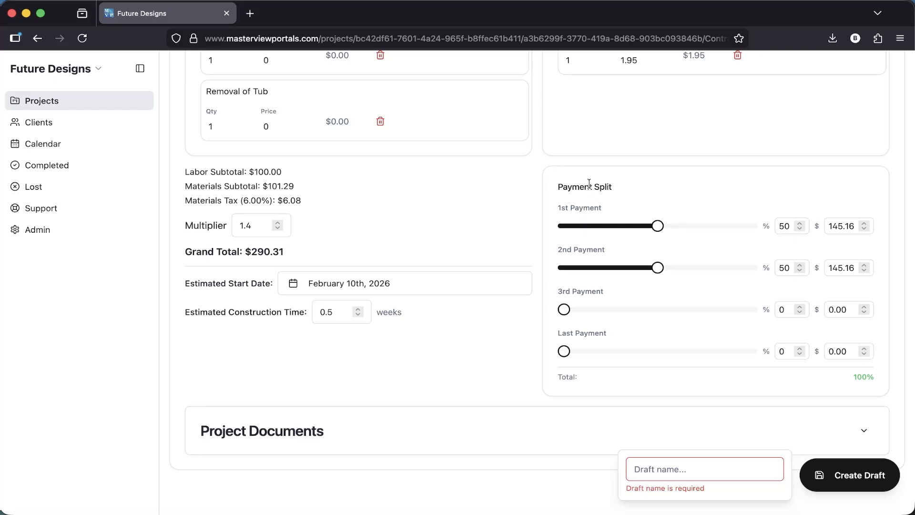
- Name the draft "Estimate 1" and create it
scroll(586, 184, down, 2)
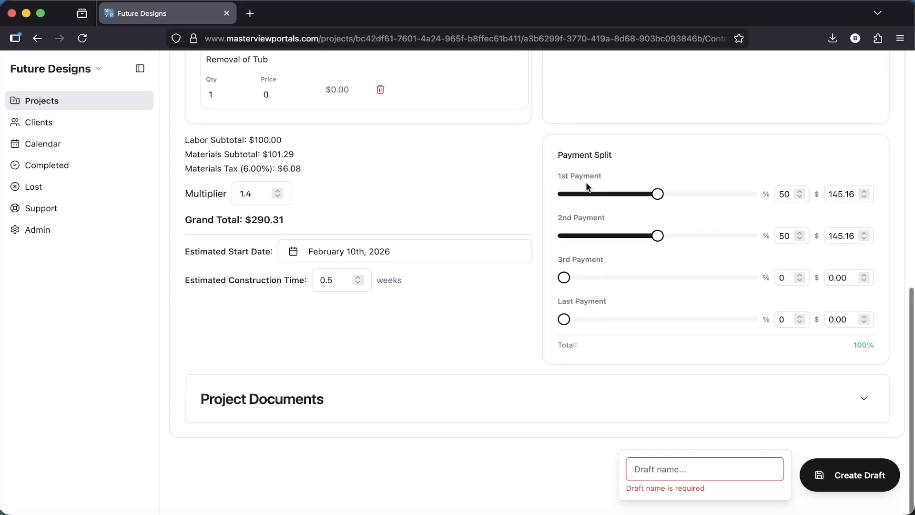
click(658, 473)
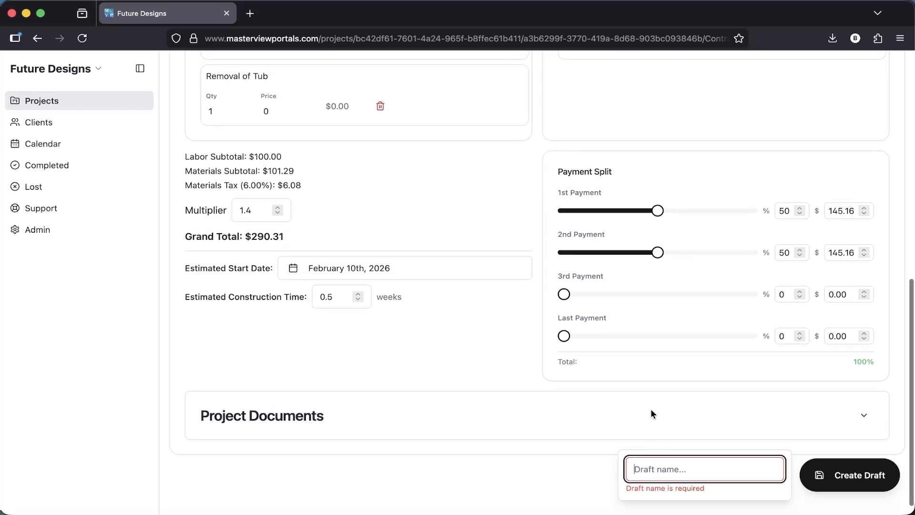
scroll(535, 142, up, 8)
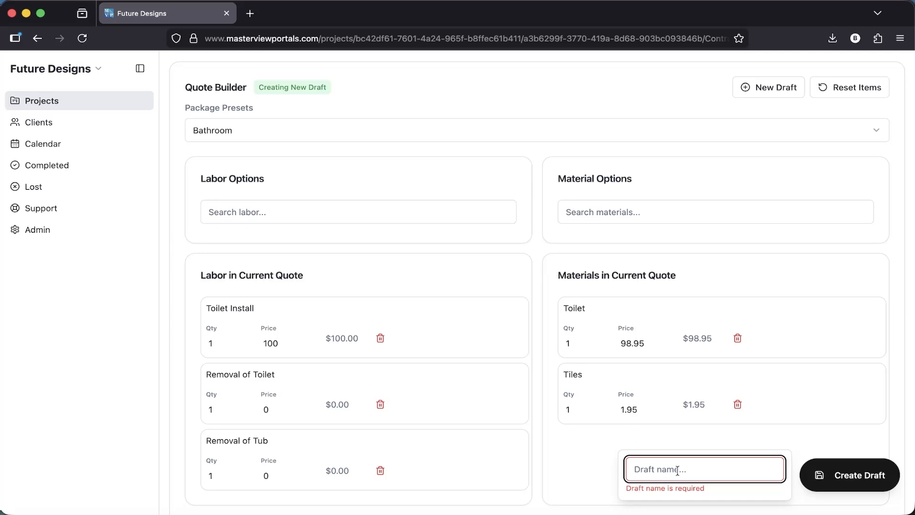
text(Estimate 1)
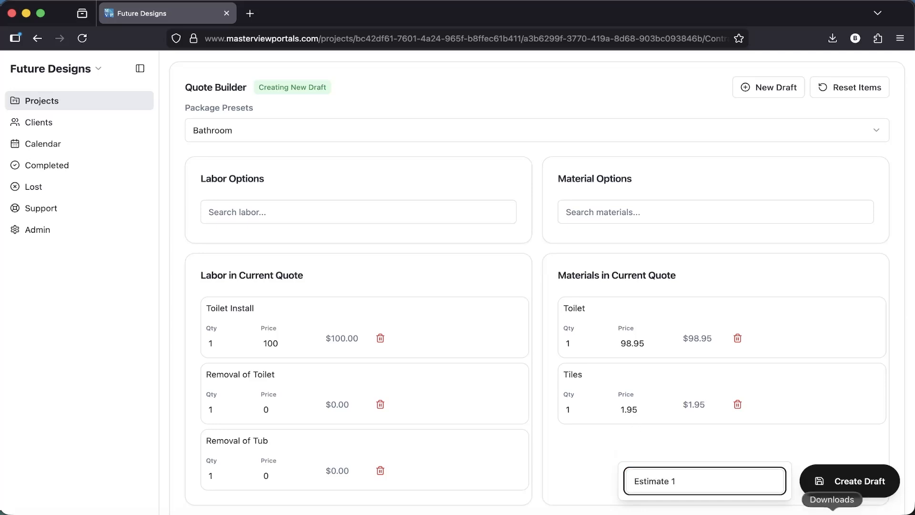
click(861, 479)
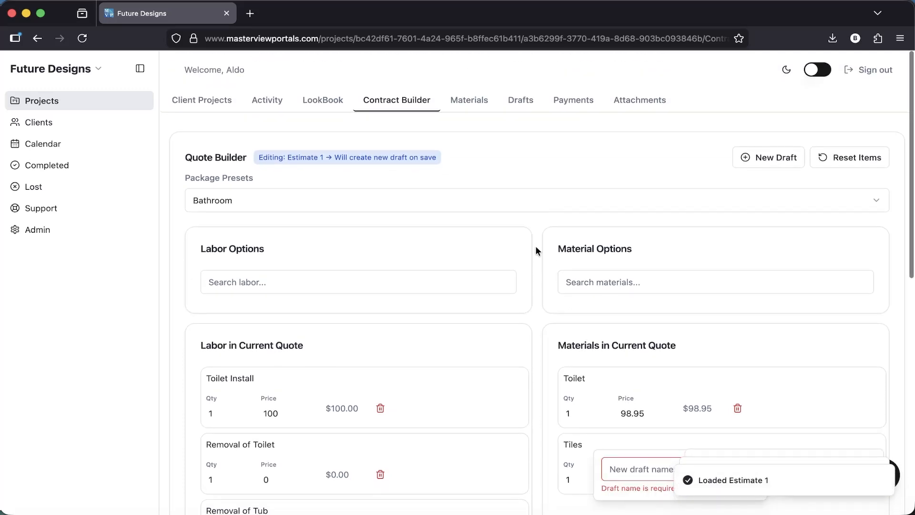
- Open the project's drafts and select the Estimate 1 version to view its available actions
click(523, 102)
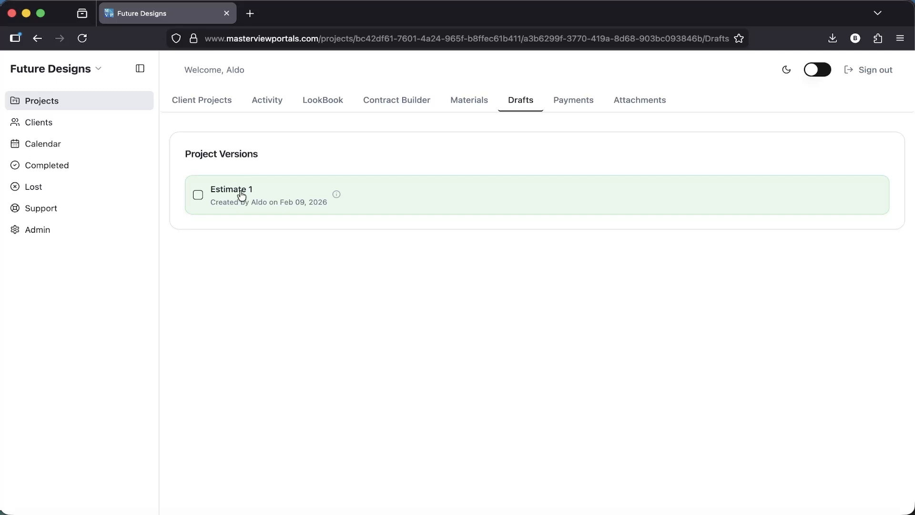
click(197, 197)
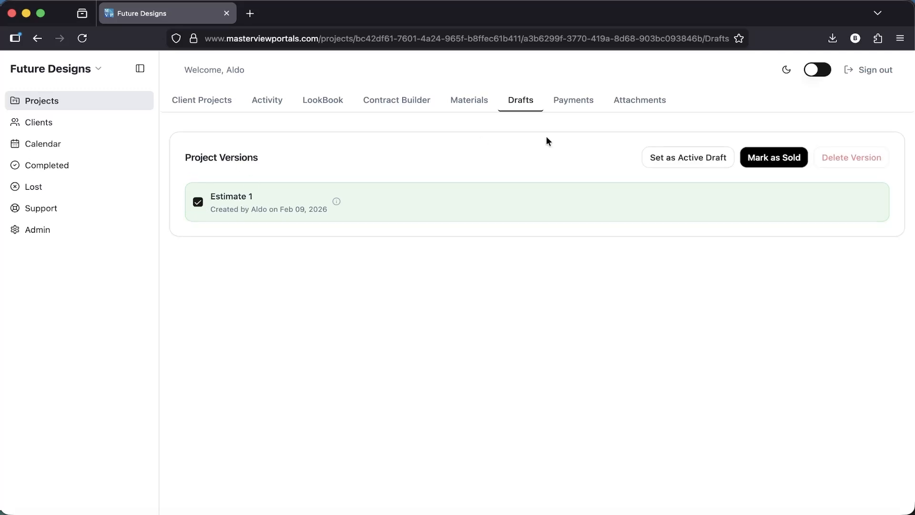
click(198, 203)
click(197, 201)
- View the project's materials list, return to the Contract Builder and check which draft is being edited
click(452, 102)
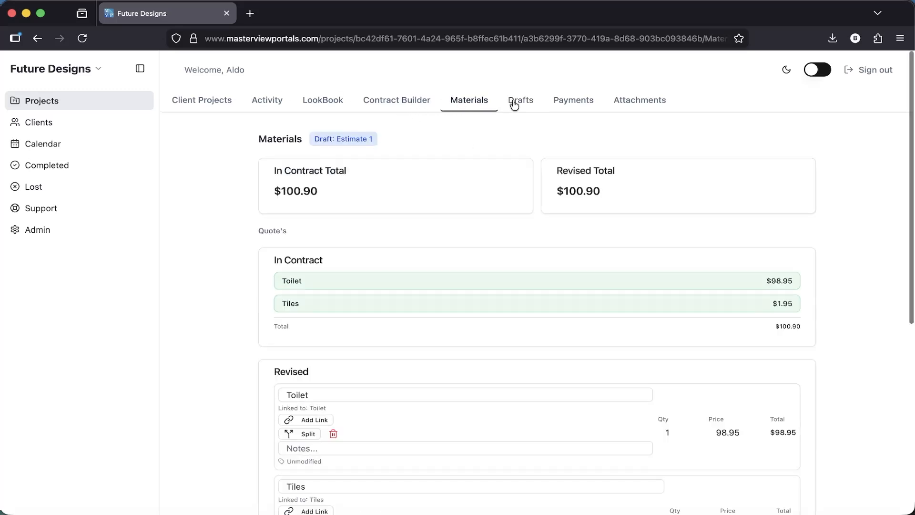
click(415, 100)
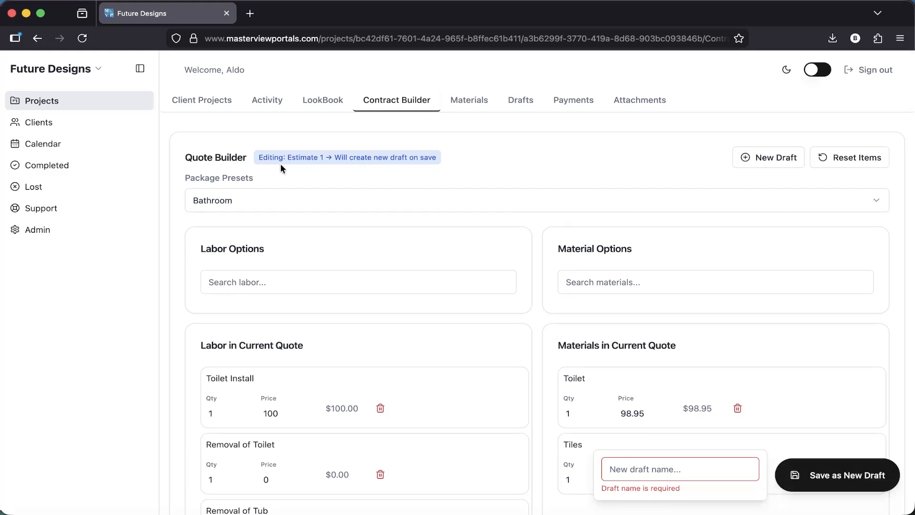
drag(263, 155, 448, 156)
click(640, 150)
- Reset the quote items to their default values and start a new draft
click(849, 158)
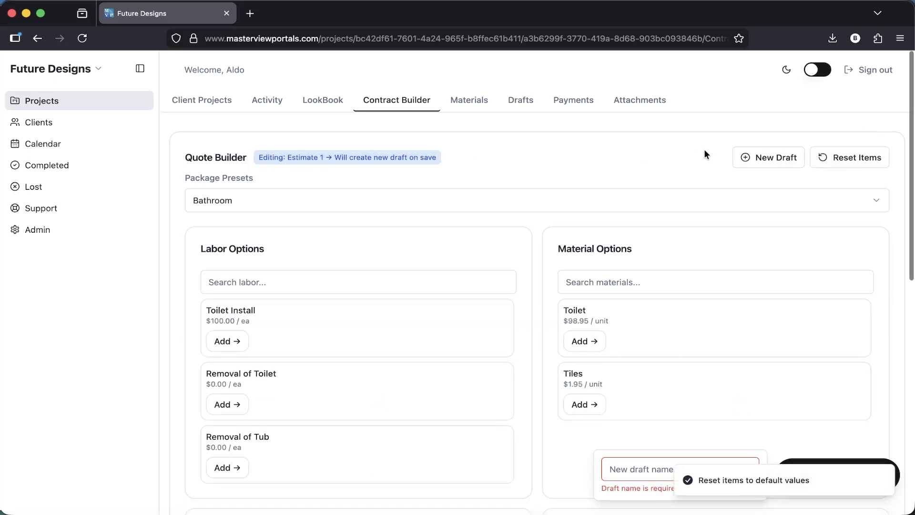
click(778, 165)
scroll(516, 185, down, 3)
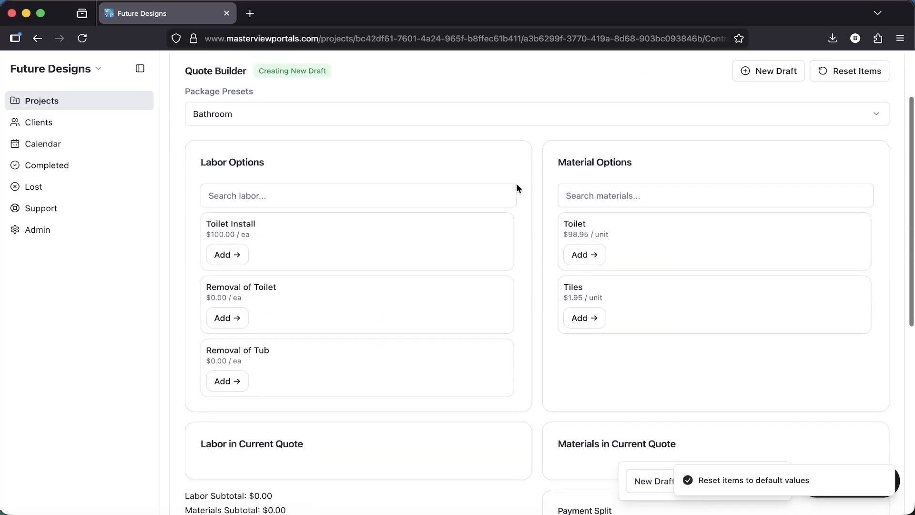
scroll(553, 138, up, 3)
- Load Estimate 1 from the project's drafts back into the Contract Builder and look over its items
click(524, 82)
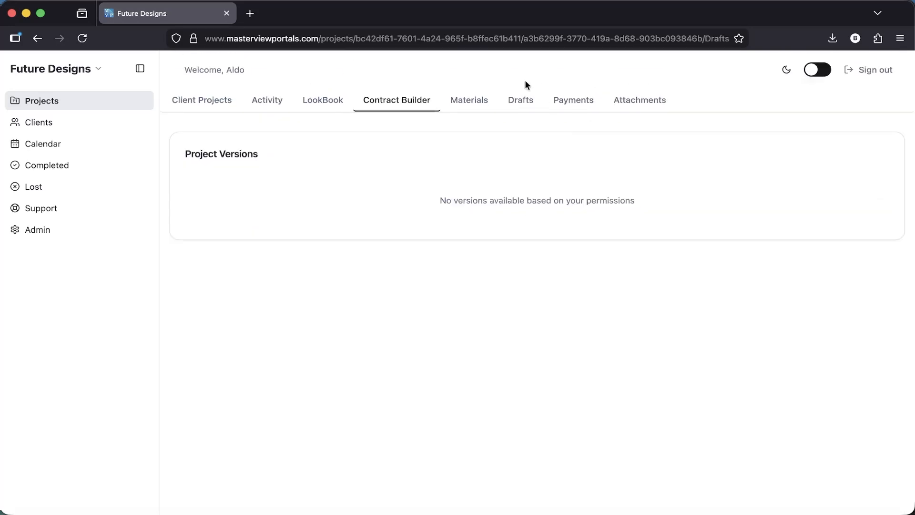
click(255, 197)
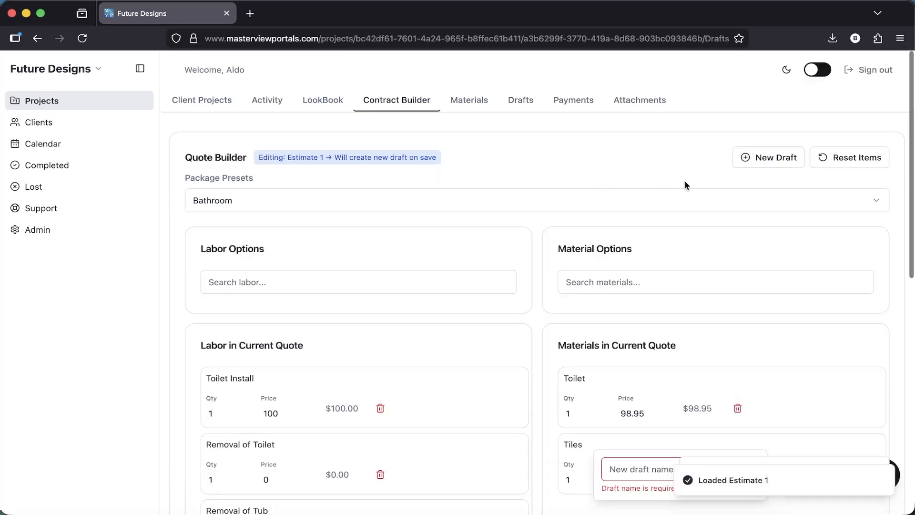
scroll(845, 159, down, 3)
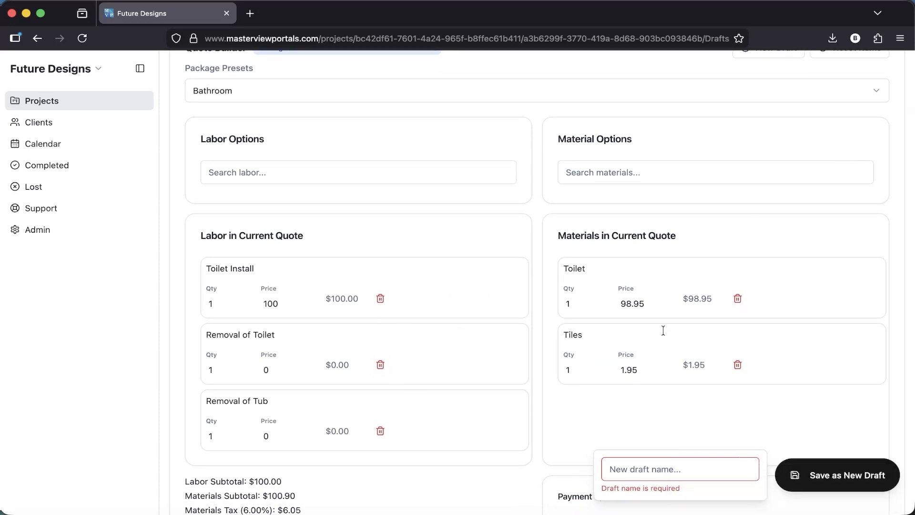
scroll(663, 330, up, 3)
- Clear the items loaded from Estimate 1 and switch the Quote Builder to creating a new draft
click(868, 113)
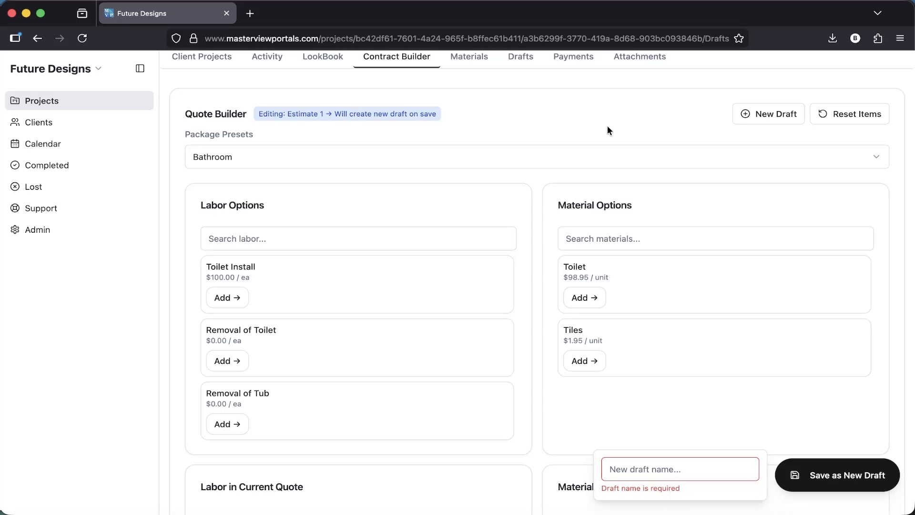
click(767, 125)
drag(281, 115, 342, 115)
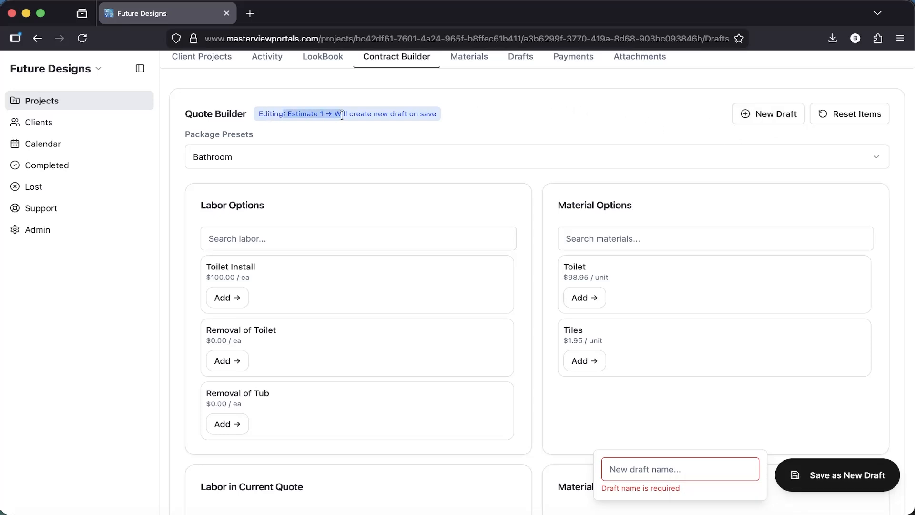
click(341, 115)
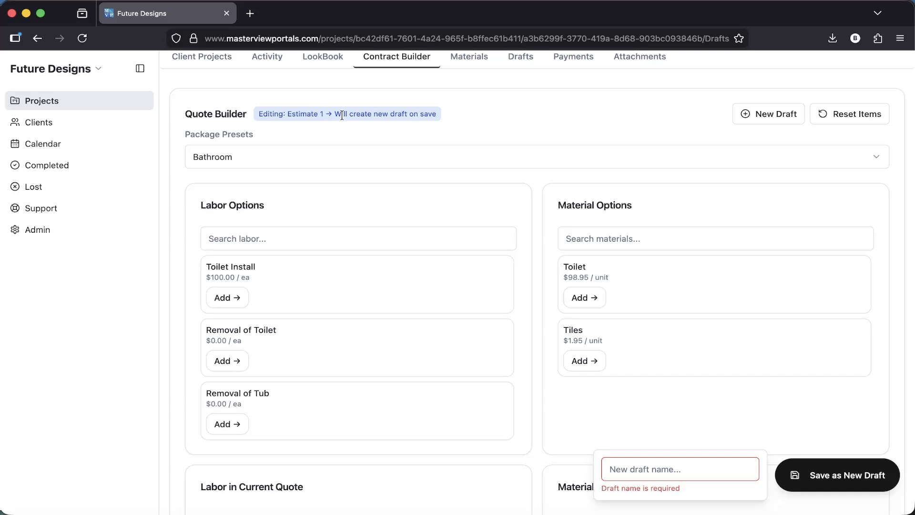
click(786, 114)
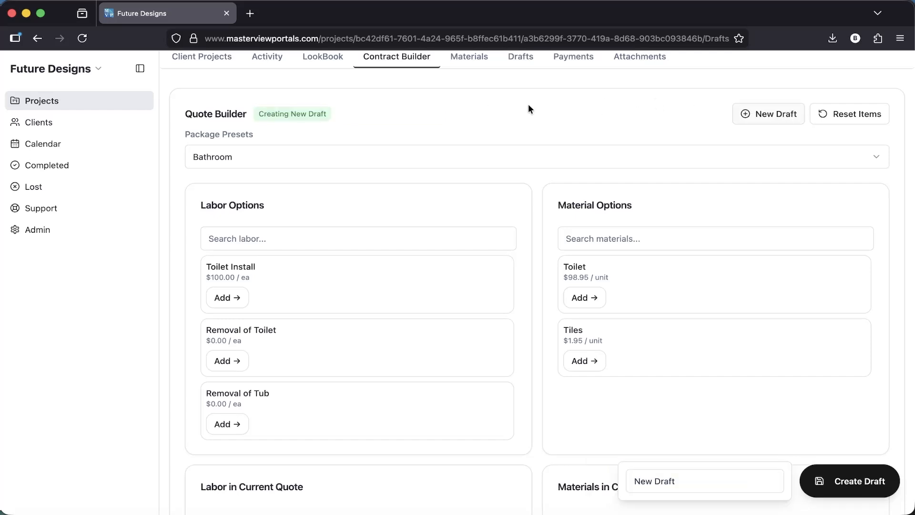
- Reload Estimate 1 from the project's drafts and begin a new draft based on it
click(520, 58)
click(231, 196)
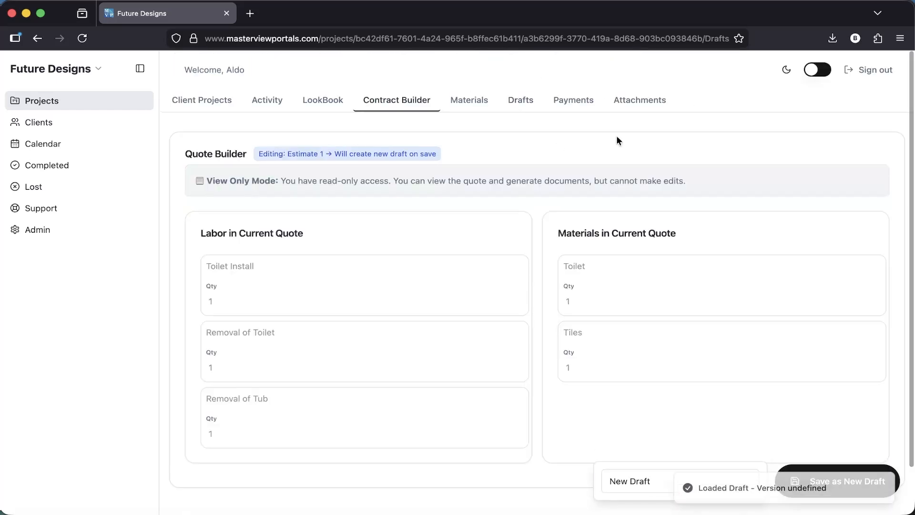
click(782, 160)
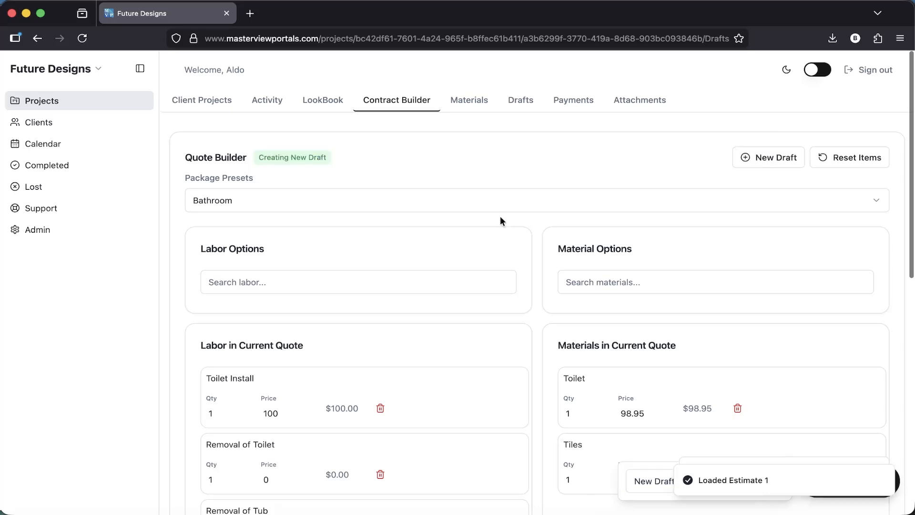
scroll(500, 215, down, 3)
scroll(538, 182, up, 2)
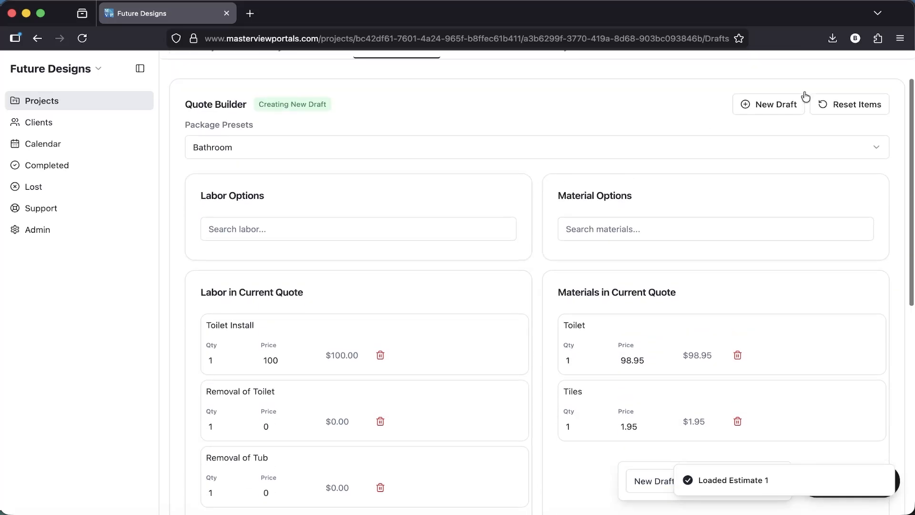
- Reset the new draft's labor and material items to start from an empty quote
click(839, 117)
click(753, 107)
click(859, 106)
click(776, 106)
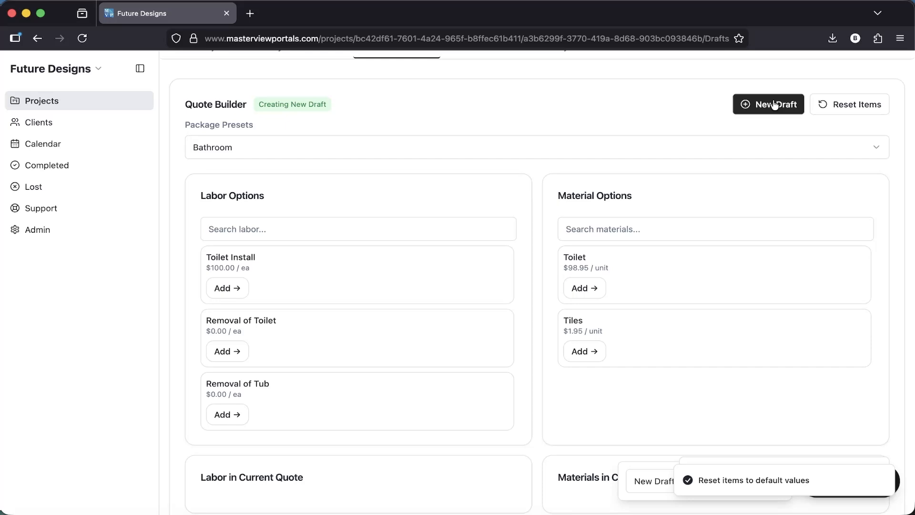
scroll(567, 258, down, 3)
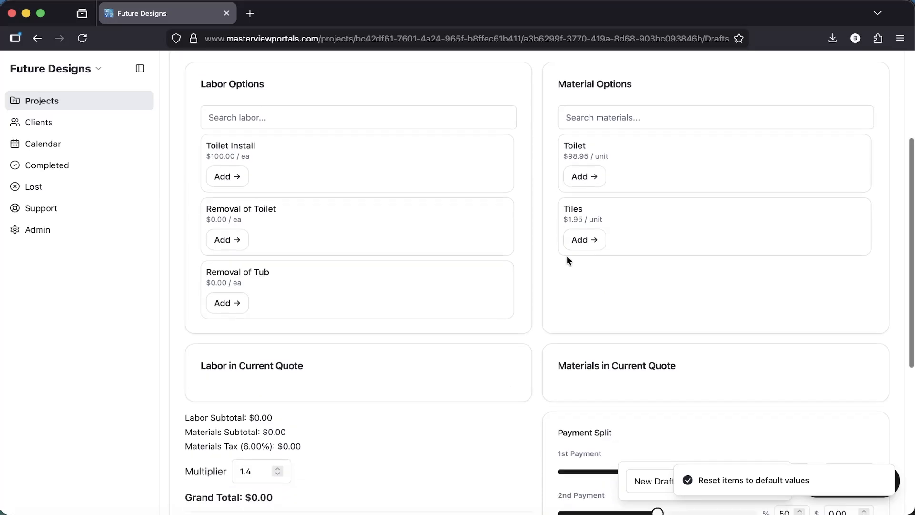
- Add the Toilet material and the Toilet Install and Removal of Toilet labor items to the quote
click(585, 176)
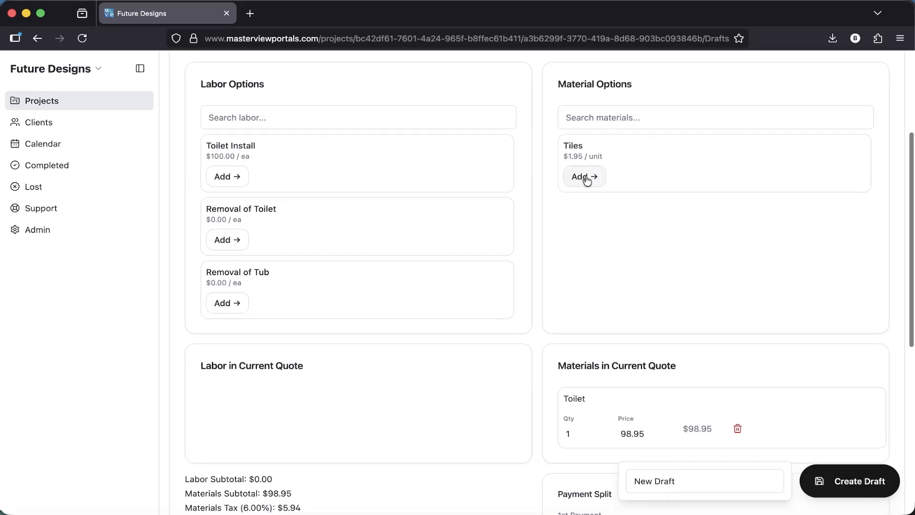
click(231, 177)
click(227, 177)
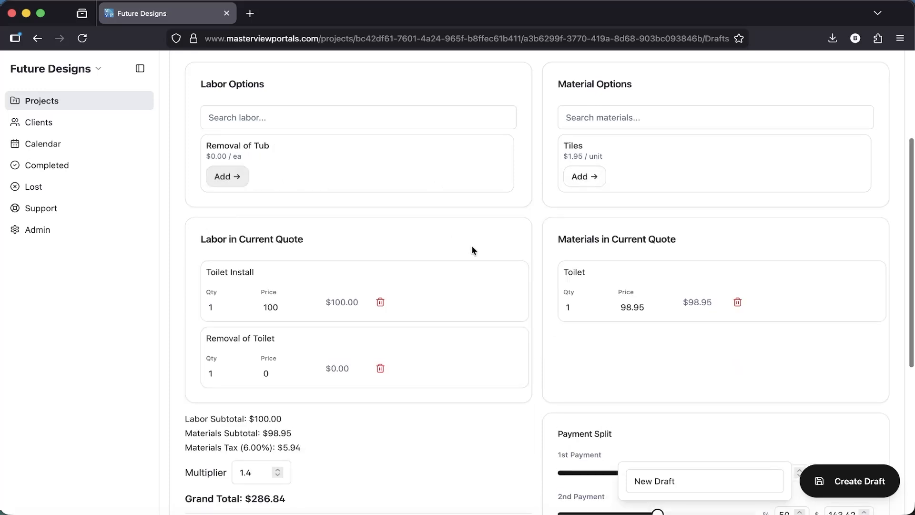
- Name the new draft "Toilet only" and create it
scroll(471, 250, down, 5)
scroll(472, 250, down, 2)
triple_click(691, 481)
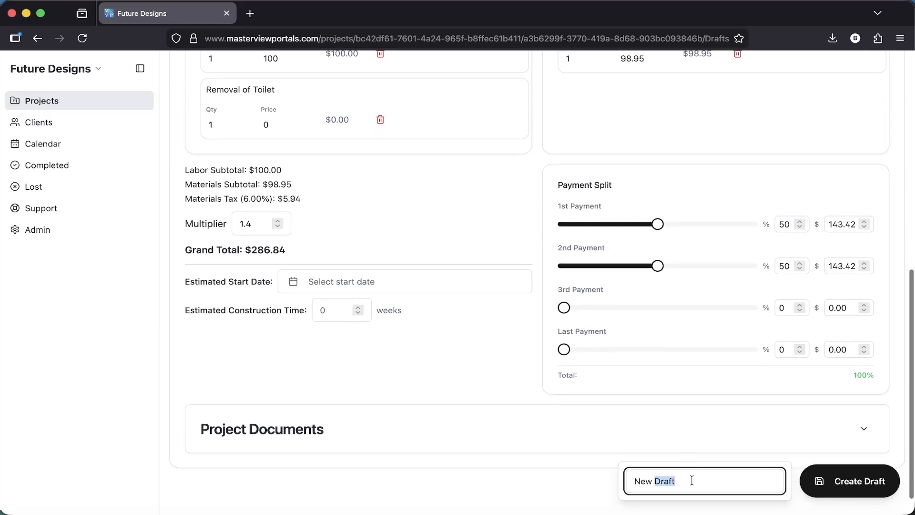
text(Toilet only)
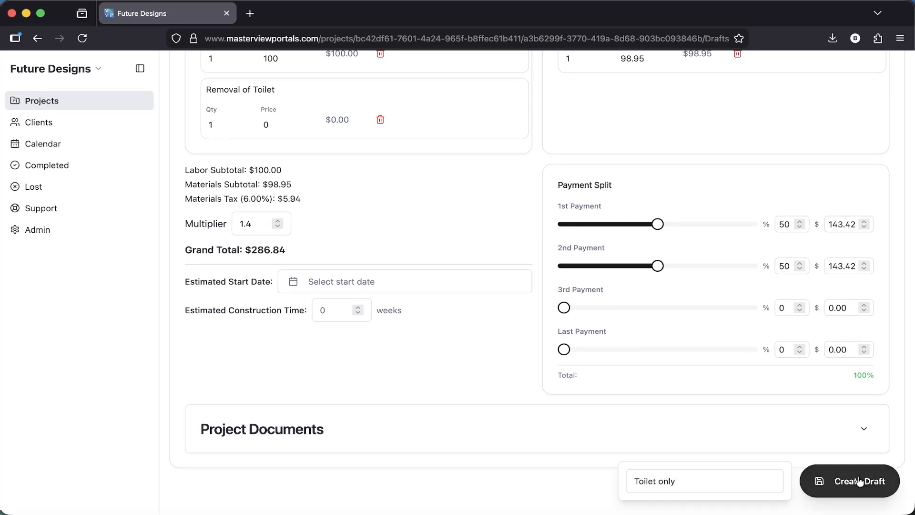
click(818, 482)
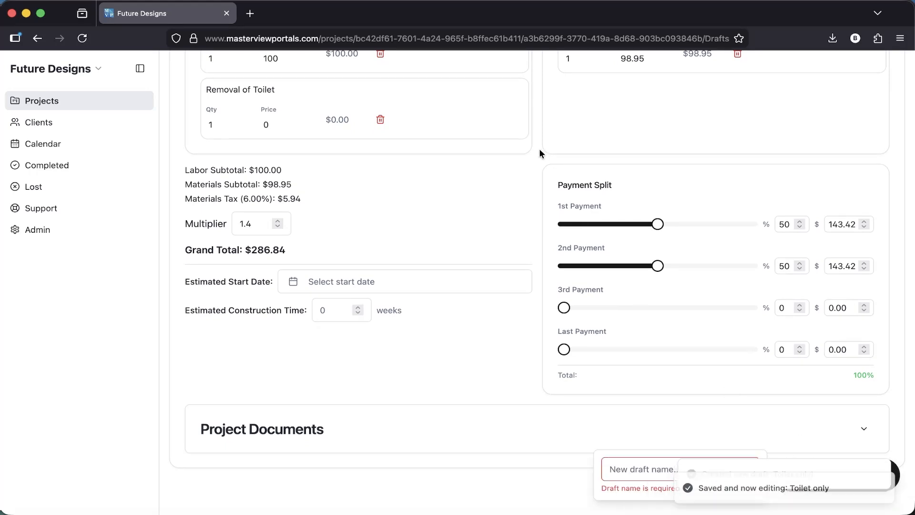
- Check the project's draft versions, clear the Estimate 1 selection and view the project total in the activity overview
click(522, 99)
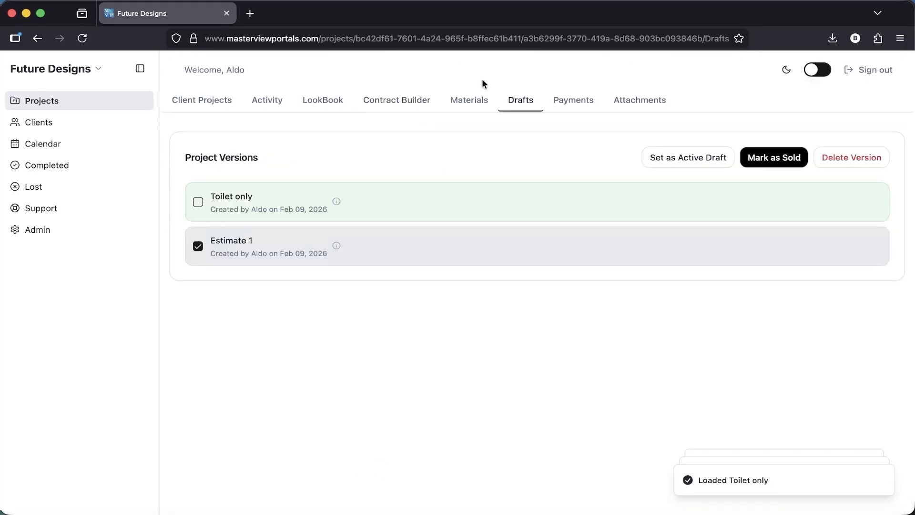
click(198, 247)
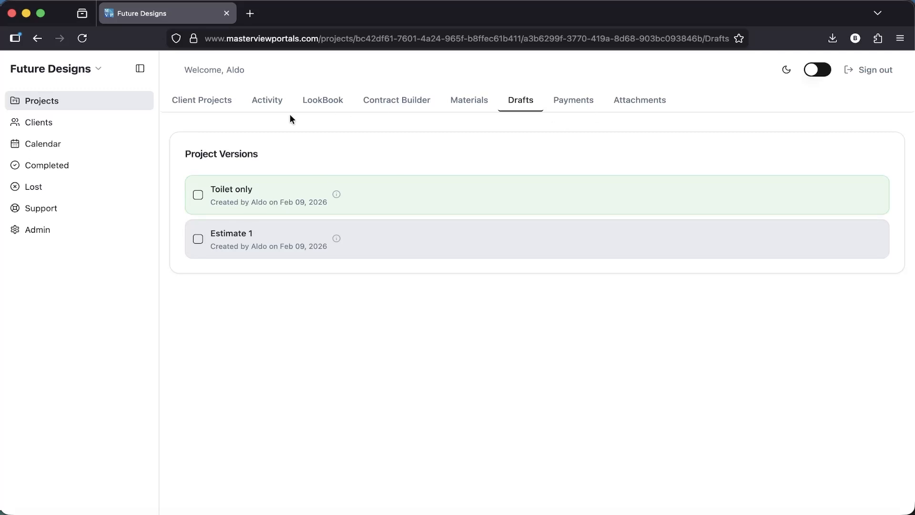
click(269, 108)
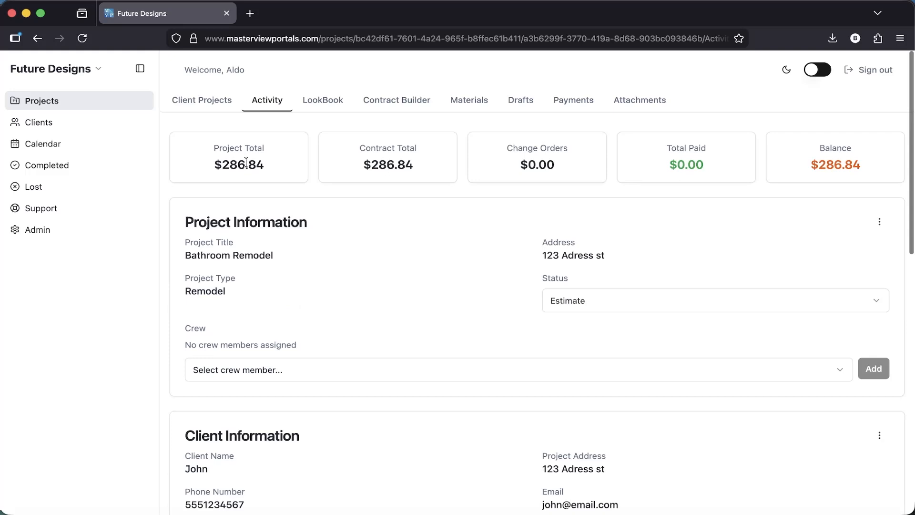
- Set the Toilet only version as the project's active draft and check the Project Total in the activity overview
click(533, 107)
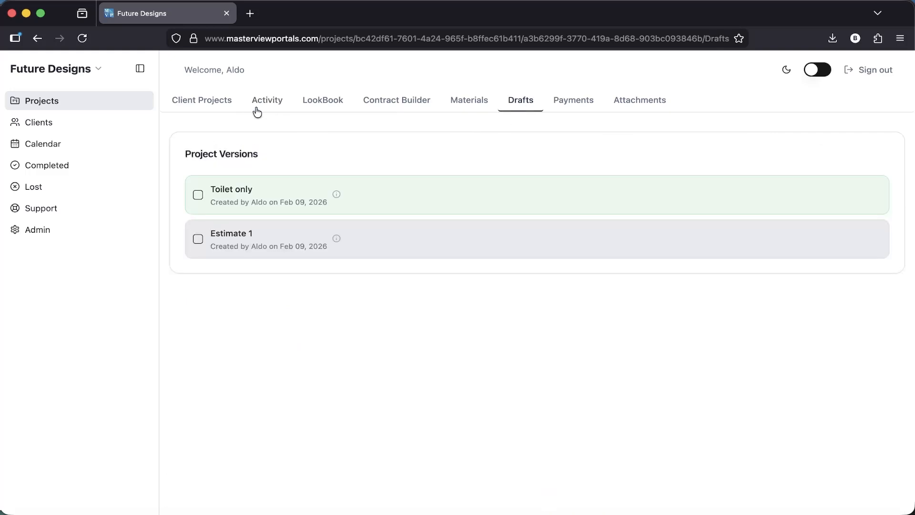
click(198, 200)
click(686, 156)
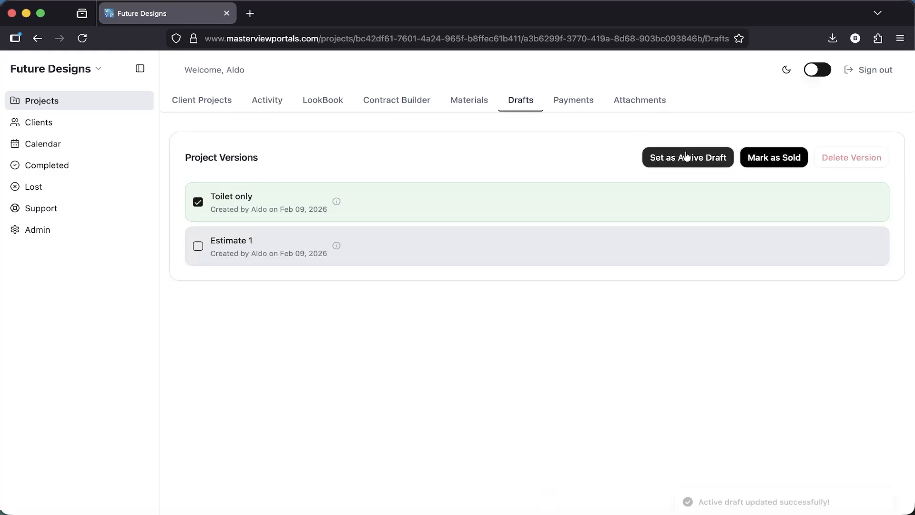
click(277, 101)
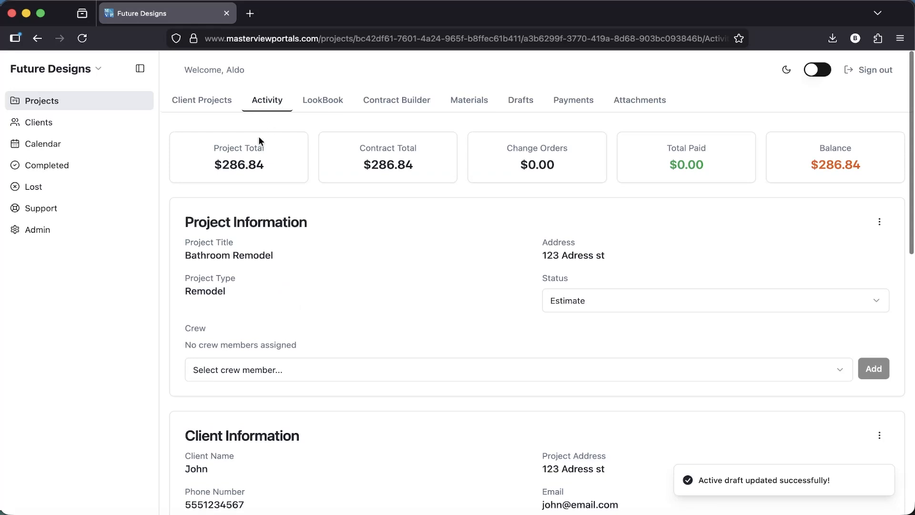
drag(212, 147, 286, 164)
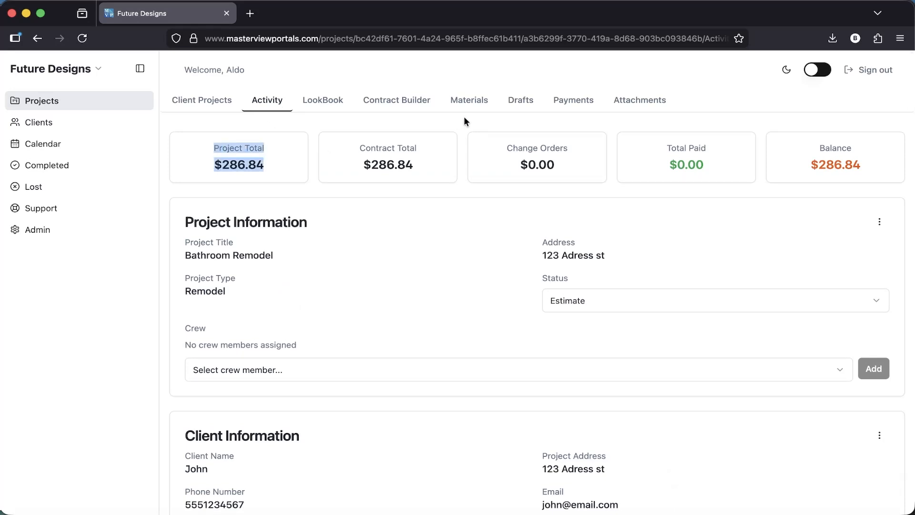
- Load the Toilet only draft into the Contract Builder and review its grand total and quoted items
click(522, 102)
click(230, 190)
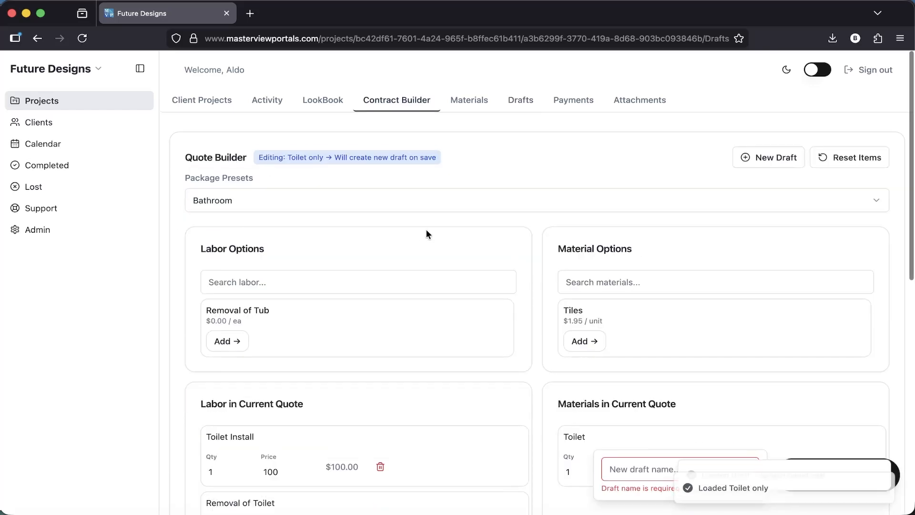
scroll(426, 230, down, 10)
triple_click(261, 233)
scroll(325, 219, up, 6)
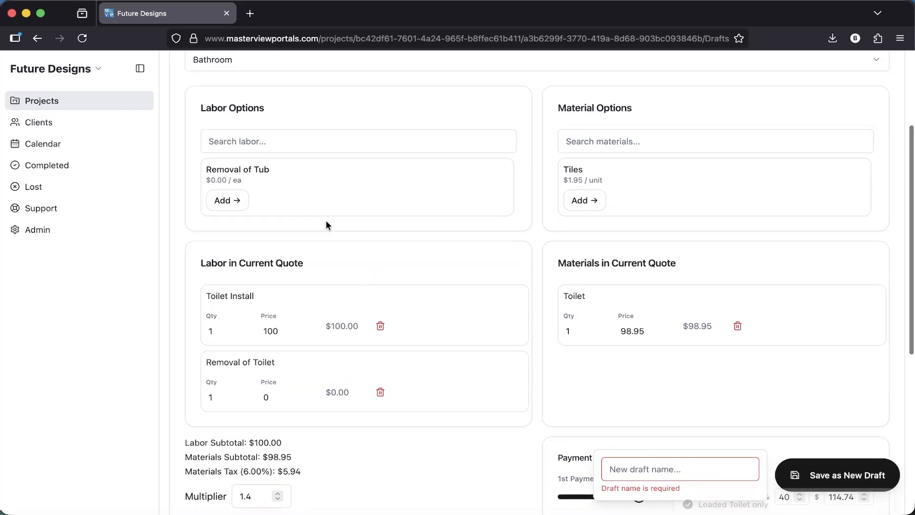
scroll(325, 219, down, 1)
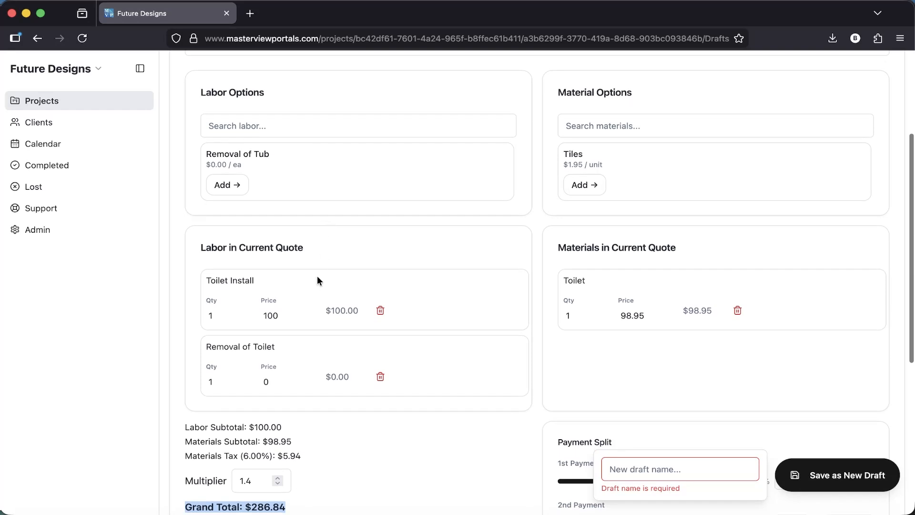
- Remove the Toilet Install labor item from the quote and save it as a new draft named "Toilet install only"
click(380, 311)
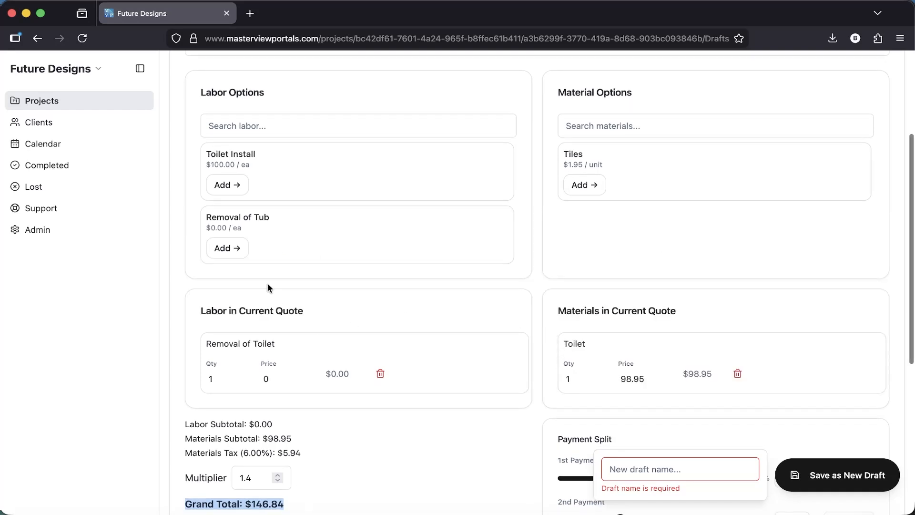
click(685, 460)
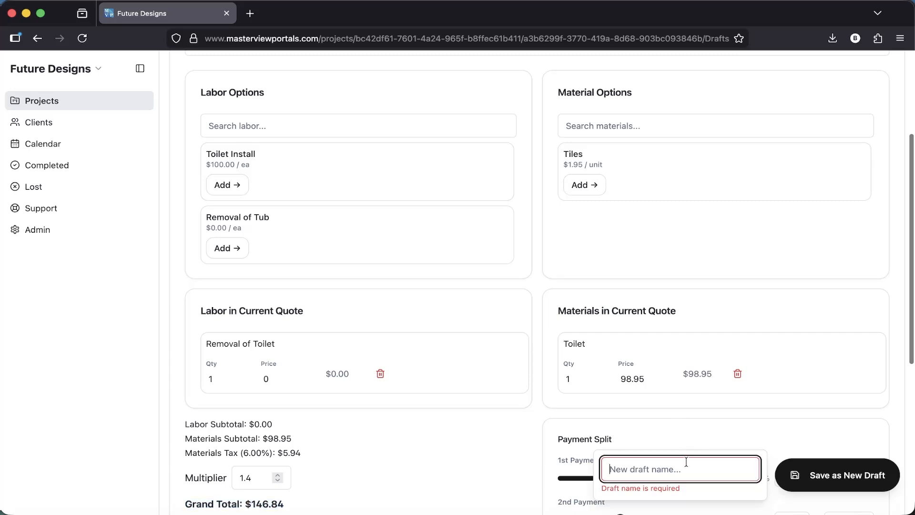
text(Toilet install )
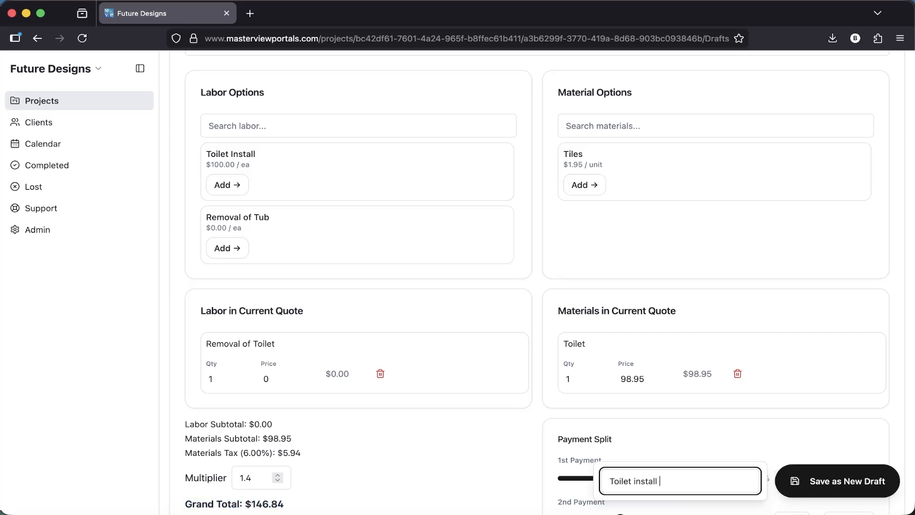
text(only)
click(851, 474)
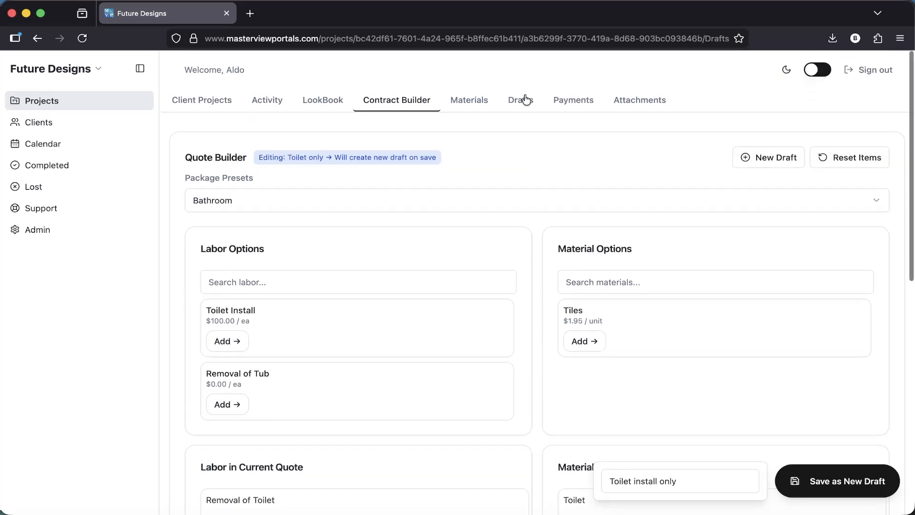
- Delete the Toilet only version from the project's drafts
click(524, 98)
click(197, 238)
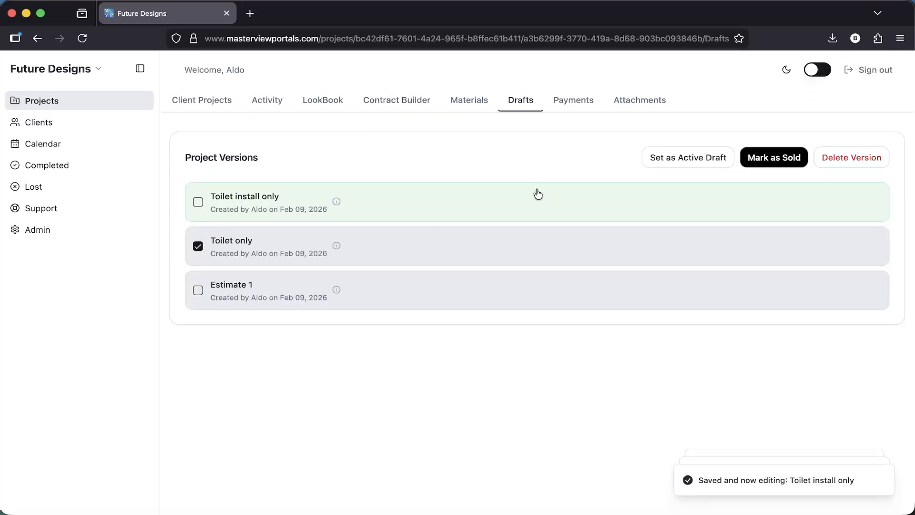
click(831, 158)
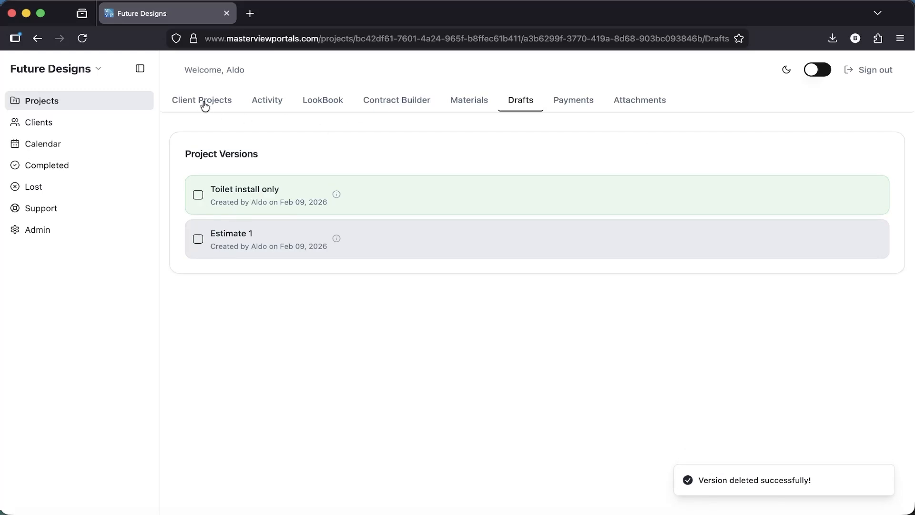
- Check the Project Total in the activity overview for the Toilet install only draft
click(267, 102)
drag(212, 164, 288, 164)
click(255, 161)
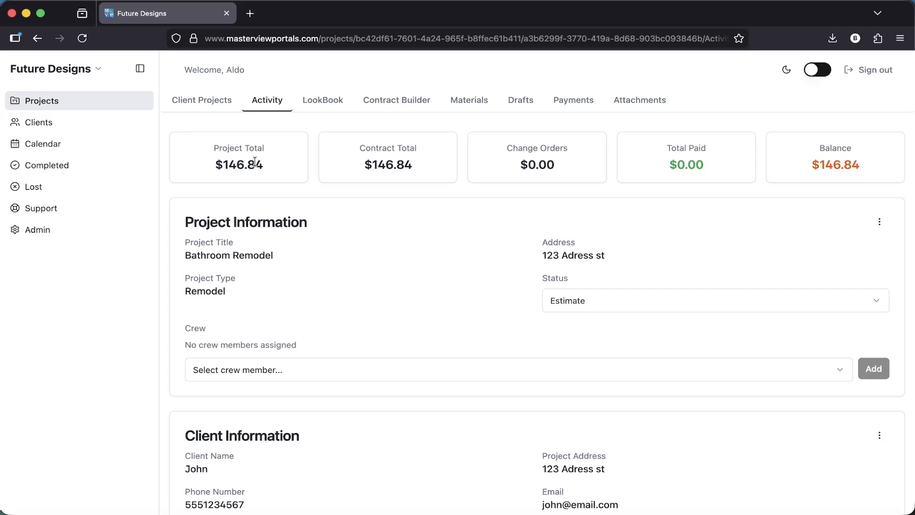
- Open Estimate 1 from the drafts in the Contract Builder and review its totals and payment split
click(529, 106)
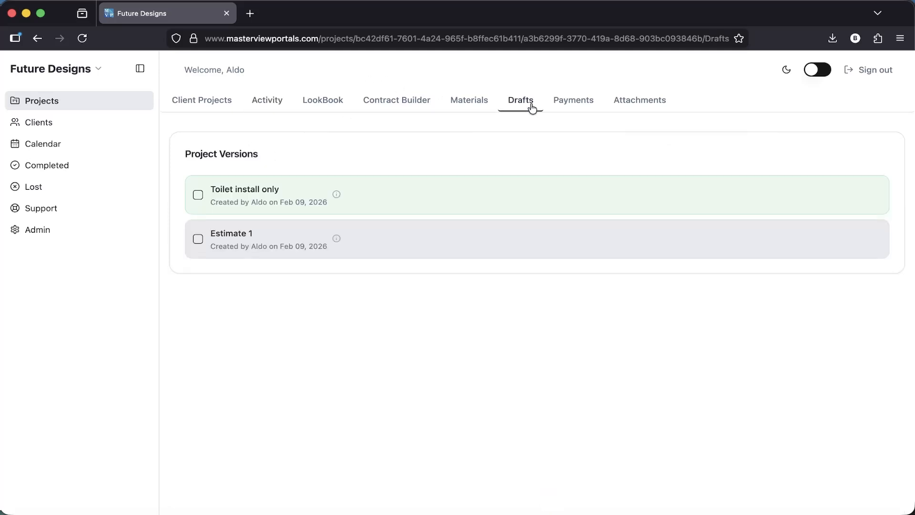
click(231, 234)
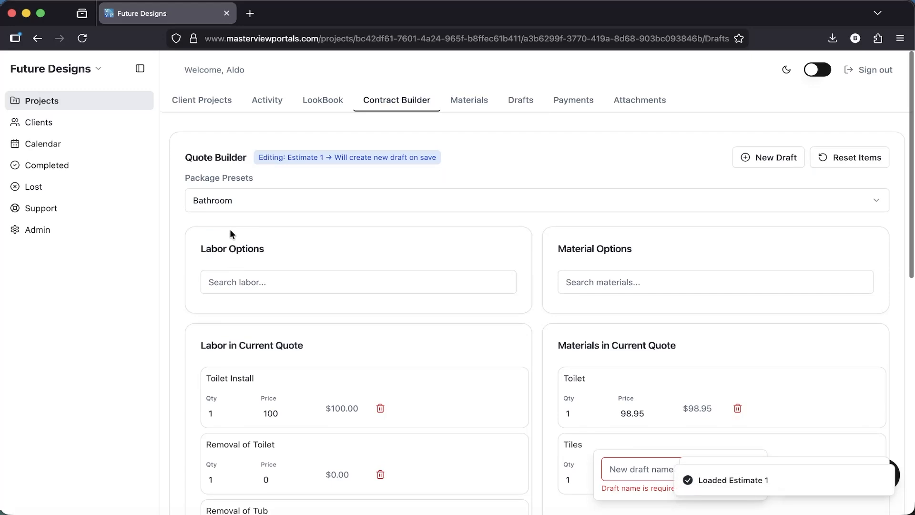
scroll(534, 262, down, 9)
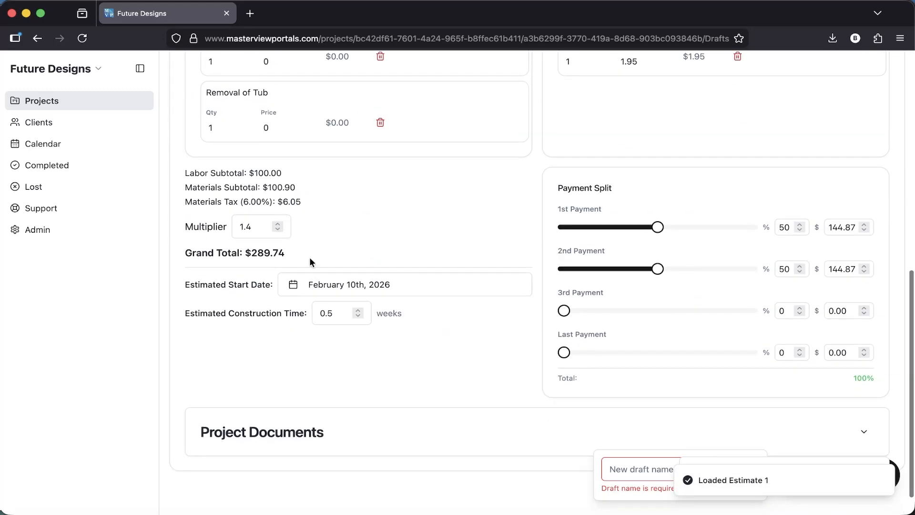
scroll(477, 109, up, 9)
- Set Estimate 1 as the project's active draft
click(524, 98)
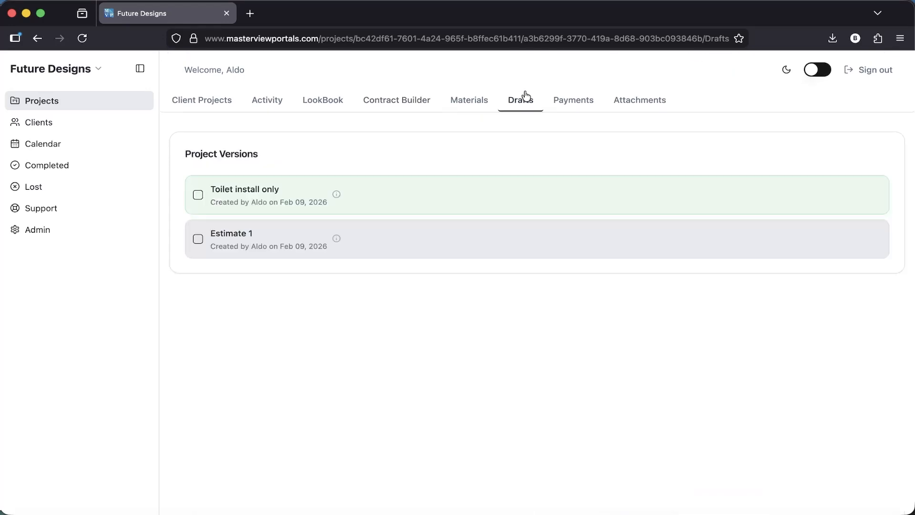
click(199, 239)
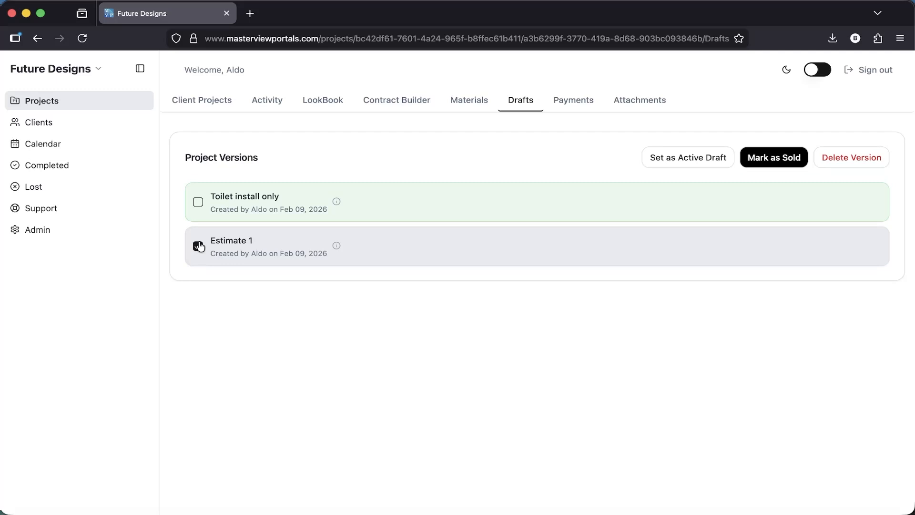
click(686, 164)
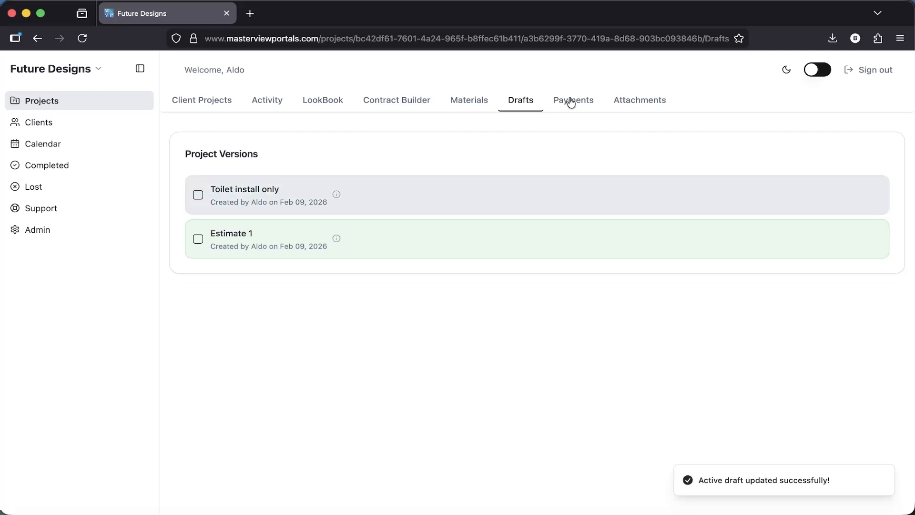
- Switch the project's Materials page from the Toilet install only draft to Estimate 1
click(472, 102)
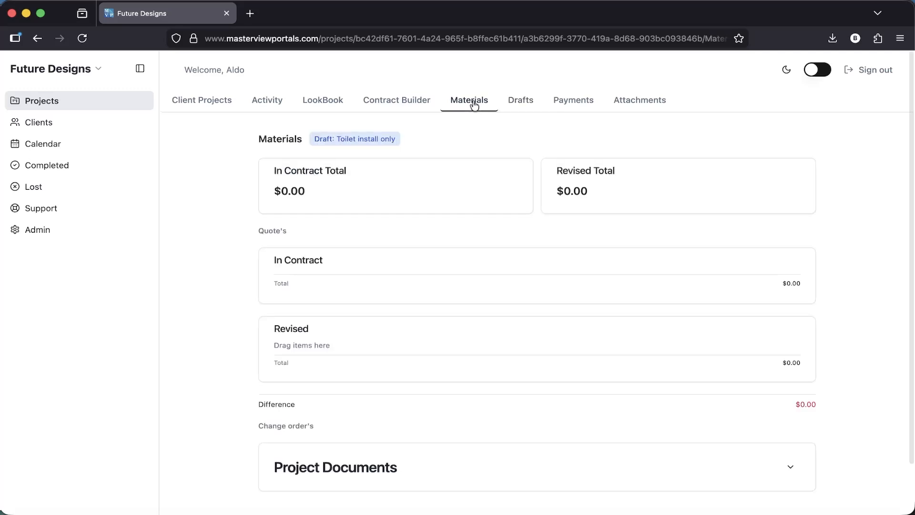
click(522, 100)
click(456, 100)
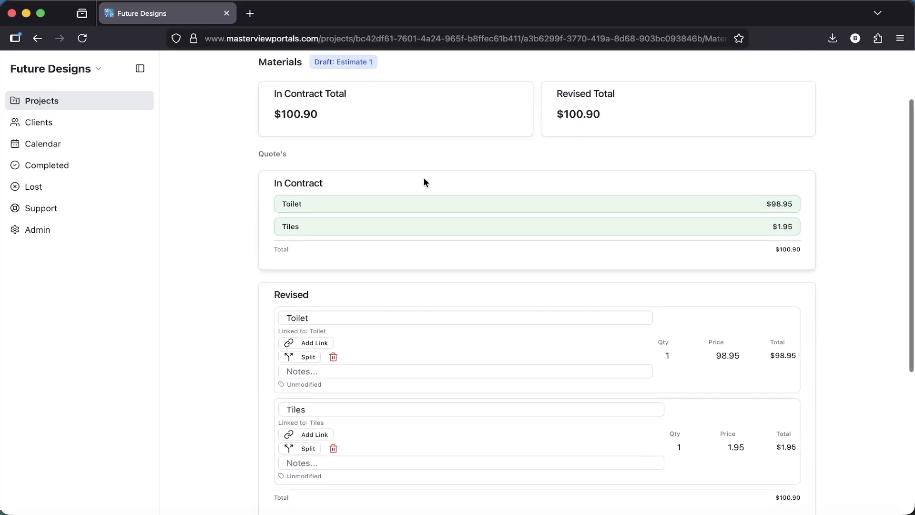
- Compare Estimate 1's in-contract and revised material totals and examine the Toilet item in the materials lists
scroll(316, 166, up, 2)
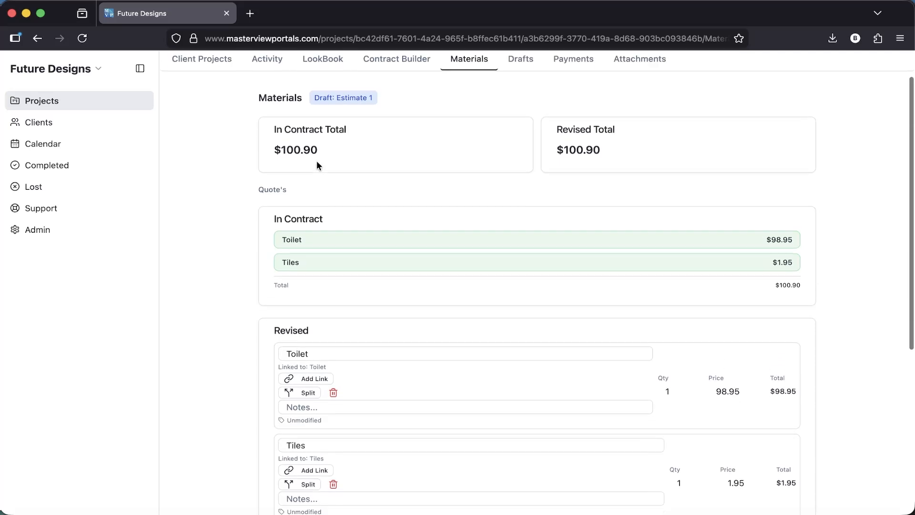
scroll(257, 197, down, 4)
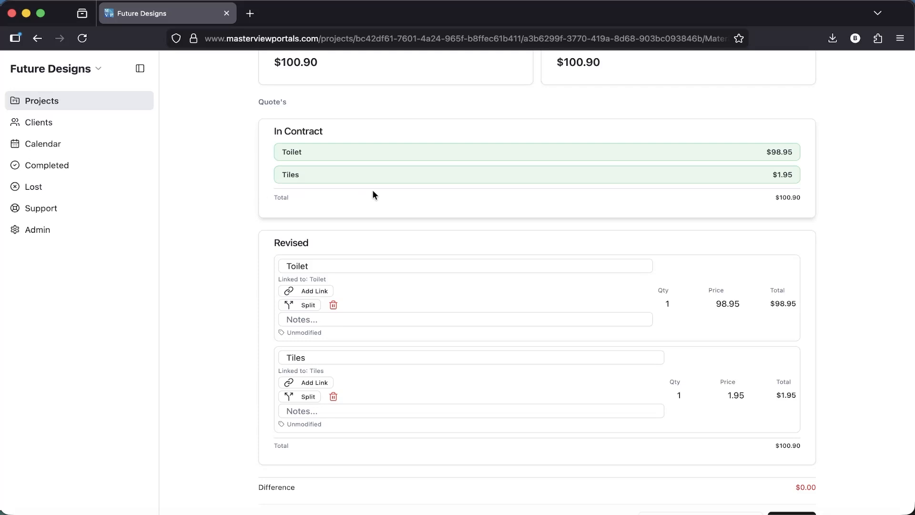
scroll(372, 189, up, 5)
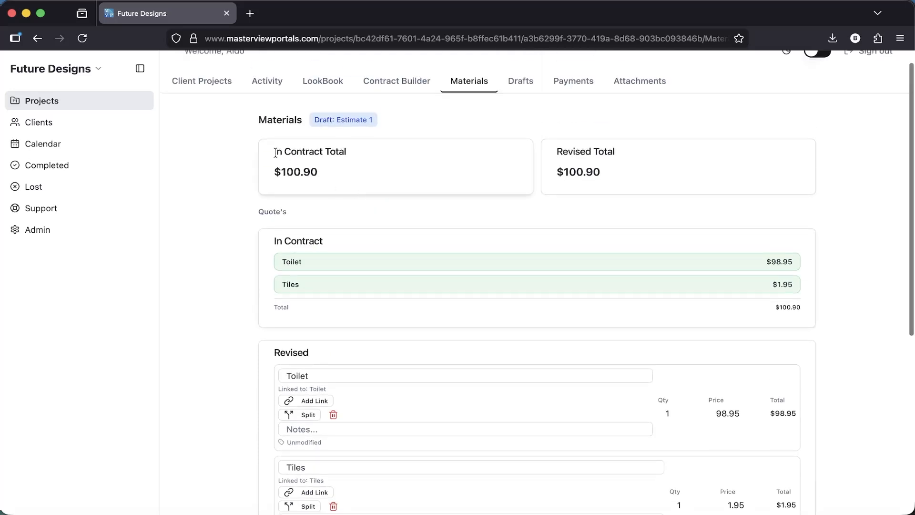
drag(273, 152, 633, 187)
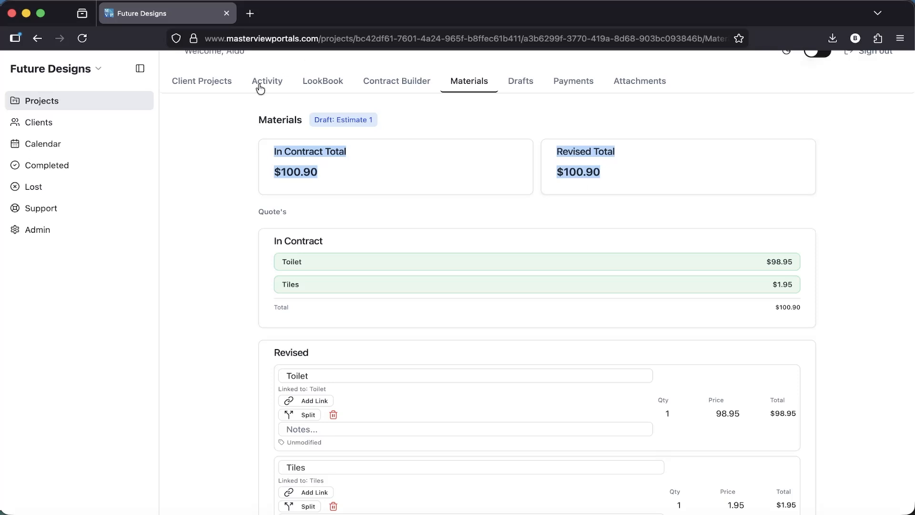
click(366, 266)
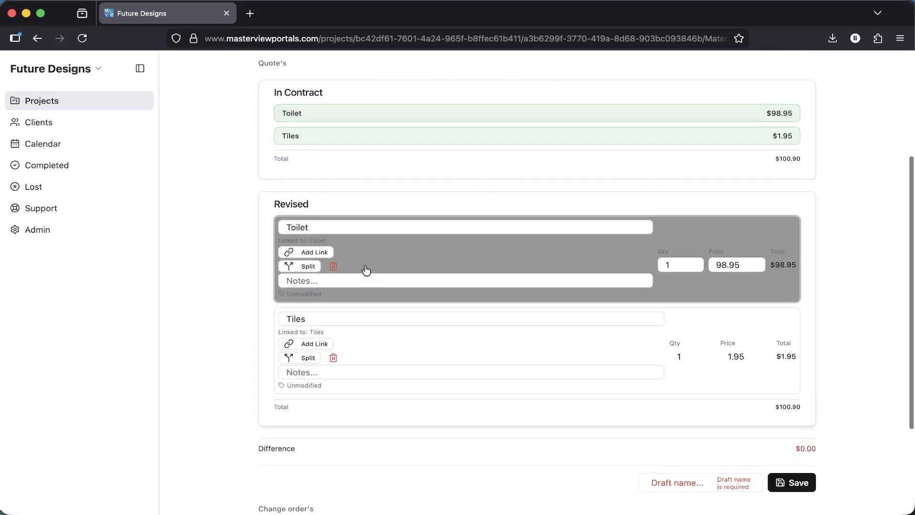
- Set the quantities in the Revised materials list to 2 for Toilet and 3 for Tiles
click(688, 267)
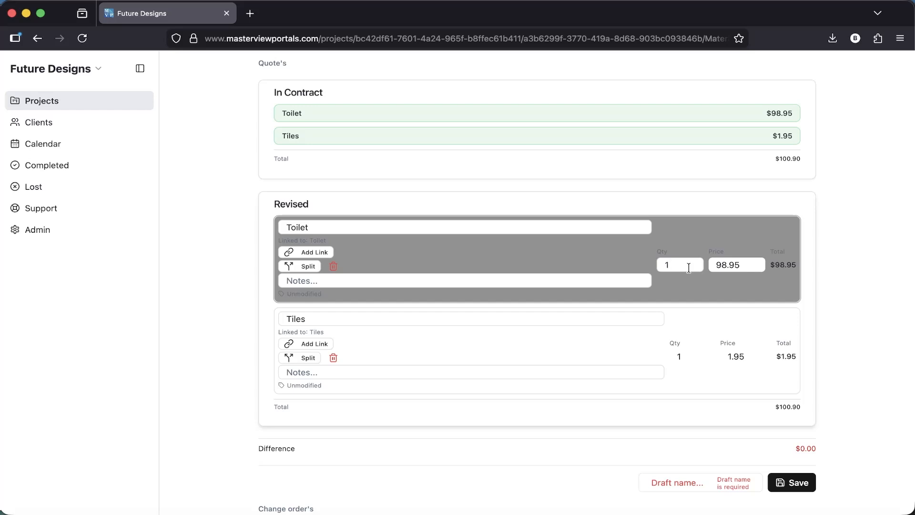
key(BackSpace)
text(2)
click(692, 361)
key(BackSpace)
text(3)
click(858, 281)
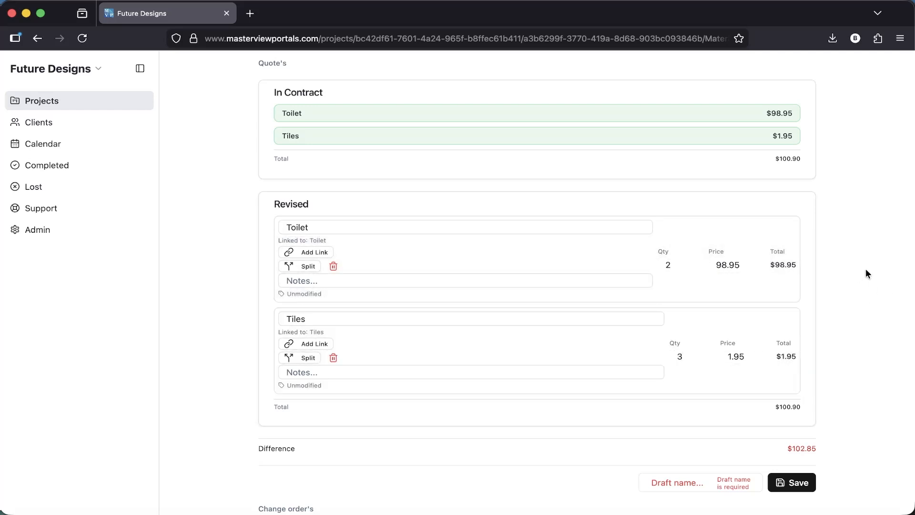
- Examine the link dialog of the revised Toilet item and close it without adding a URL
scroll(866, 270, down, 2)
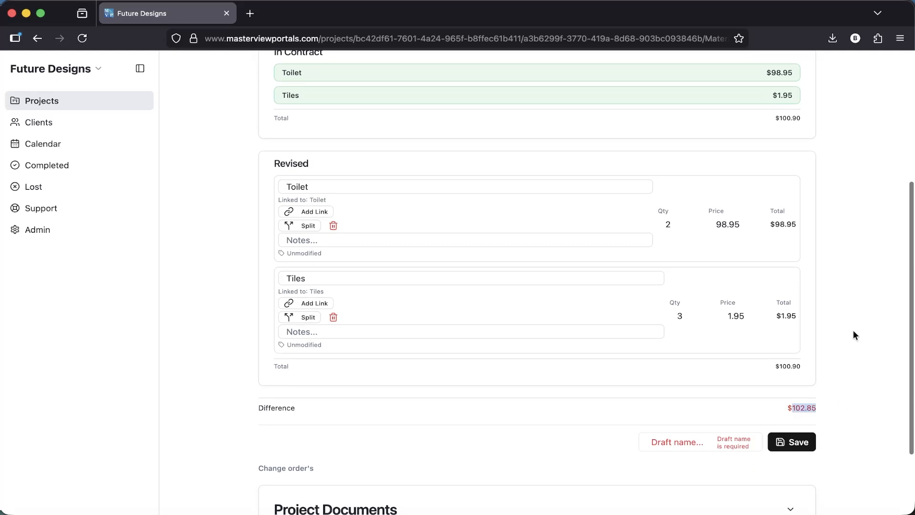
click(293, 212)
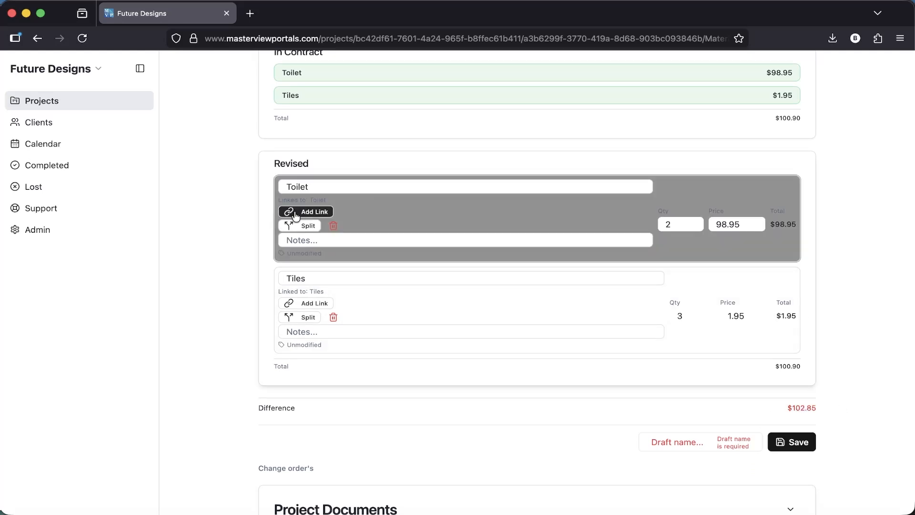
click(295, 213)
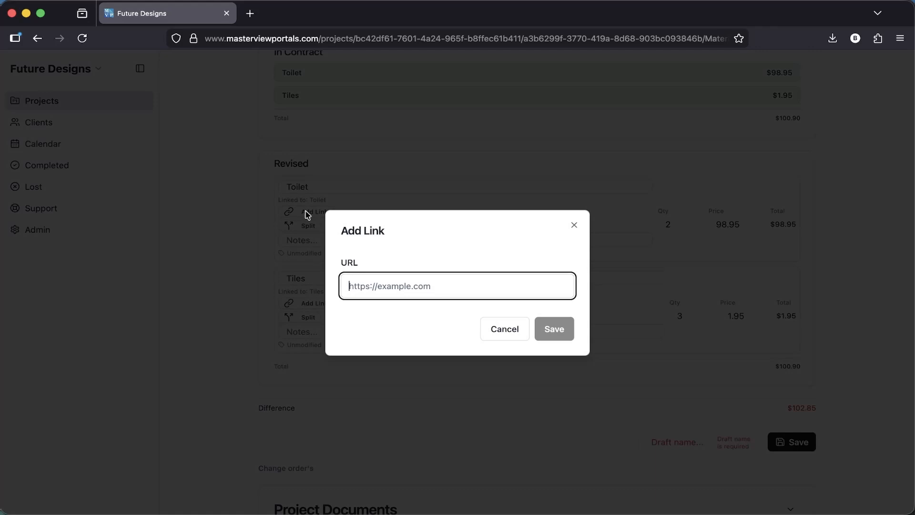
click(574, 225)
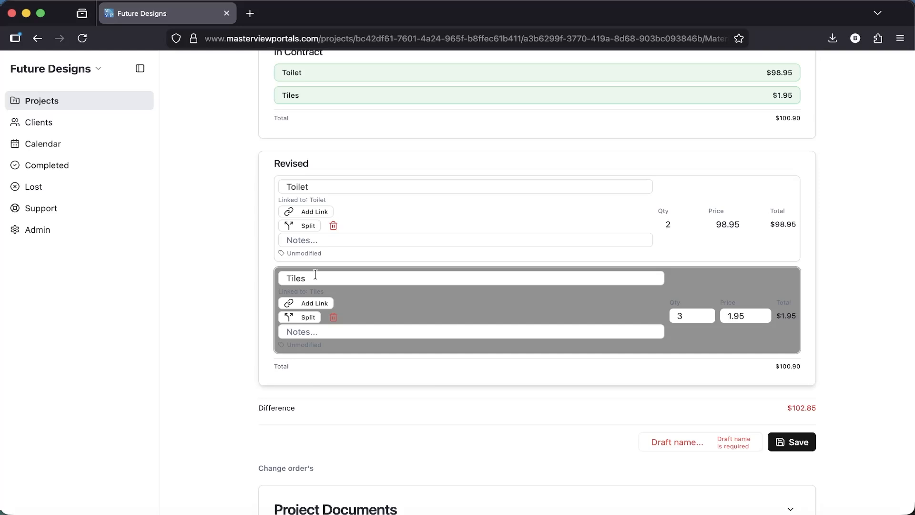
- Split the revised Tiles item and rename the two parts Tiles Removal and Tiles install
click(299, 317)
click(351, 365)
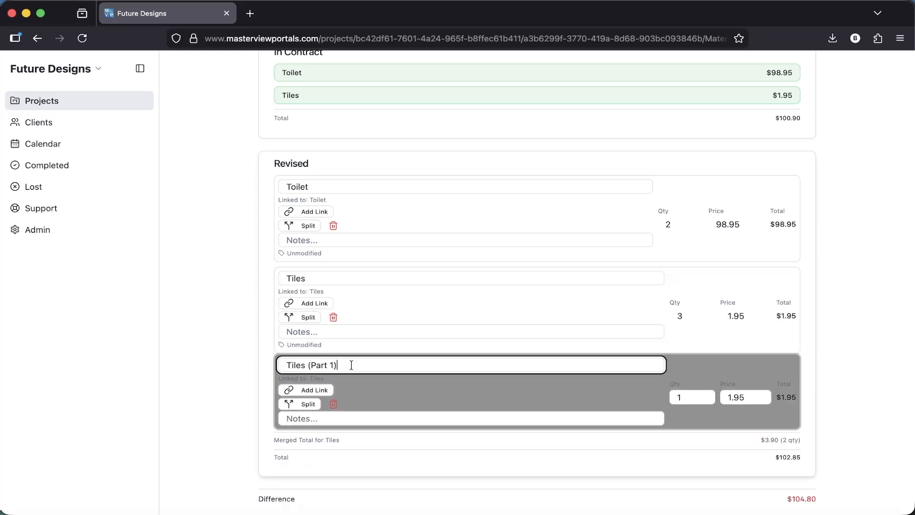
key(super+a)
text(Tiles install)
click(354, 279)
text(Removal)
click(852, 293)
- Save the revised materials as a draft named Revised toilet only
scroll(852, 289, down, 3)
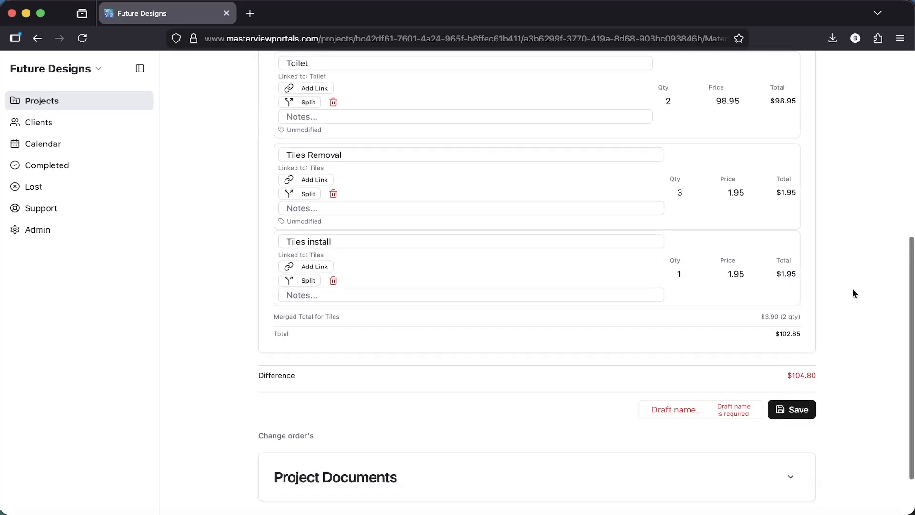
click(684, 410)
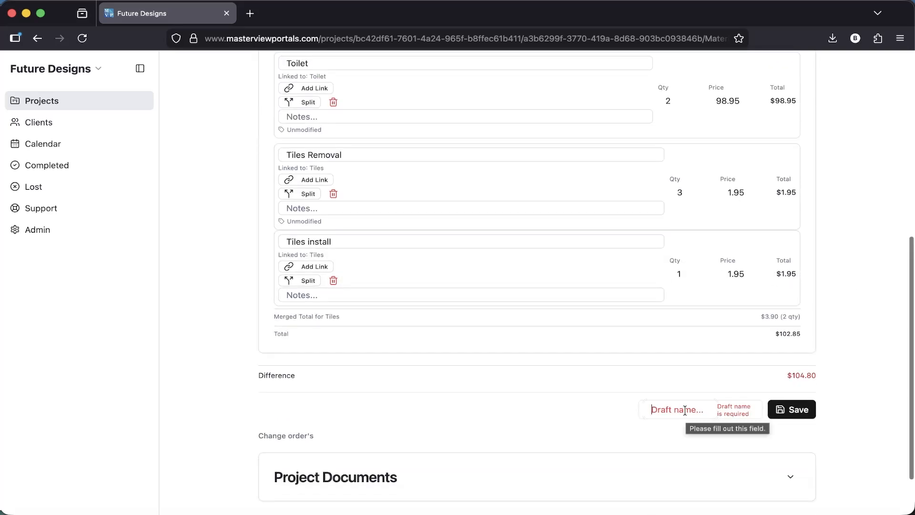
scroll(684, 410, up, 1)
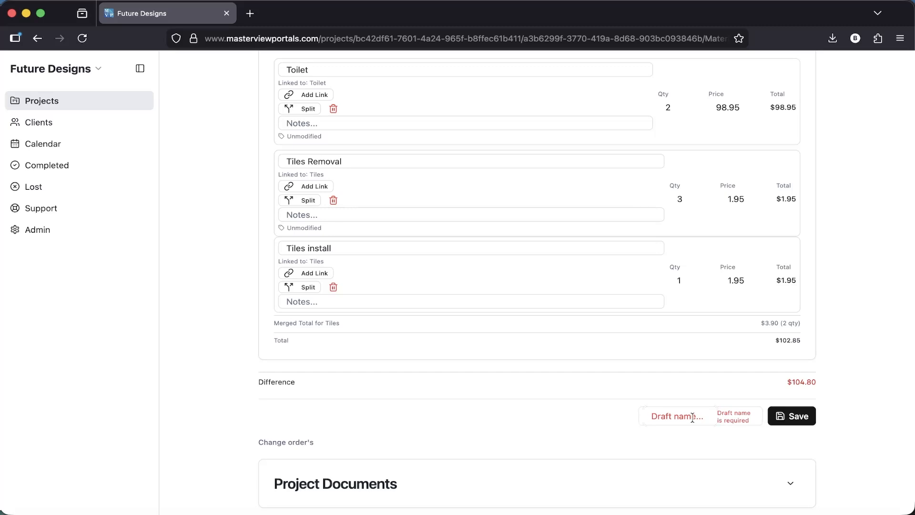
text(REvise)
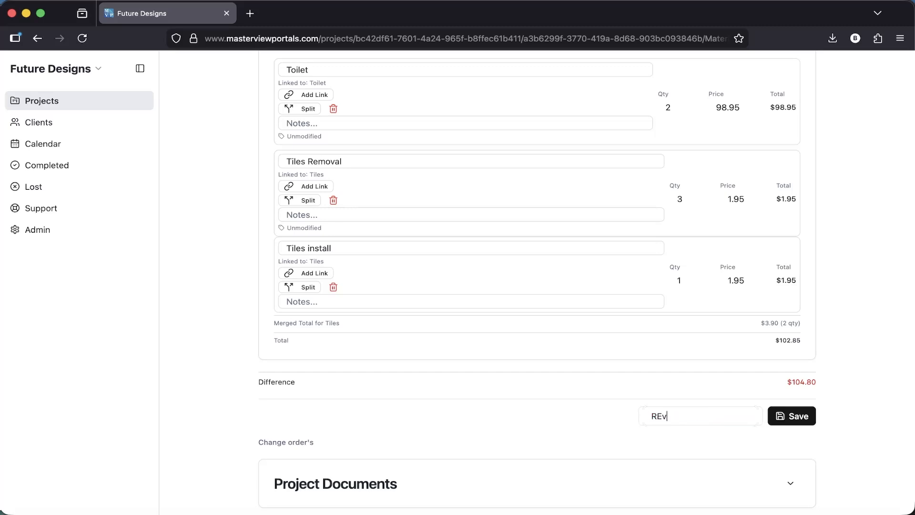
key(BackSpace)
key(BackSpace)
key(BackSpace)
key(BackSpace)
key(BackSpace)
text(evised toilet only)
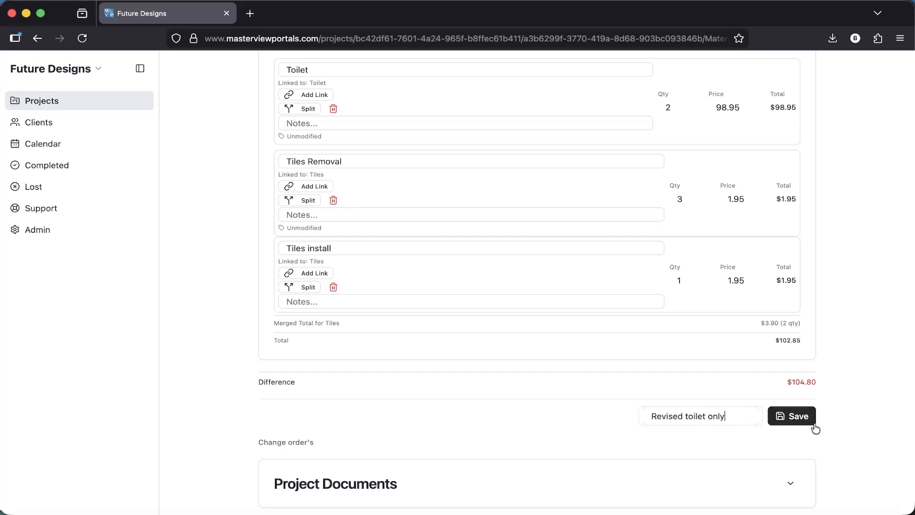
click(805, 416)
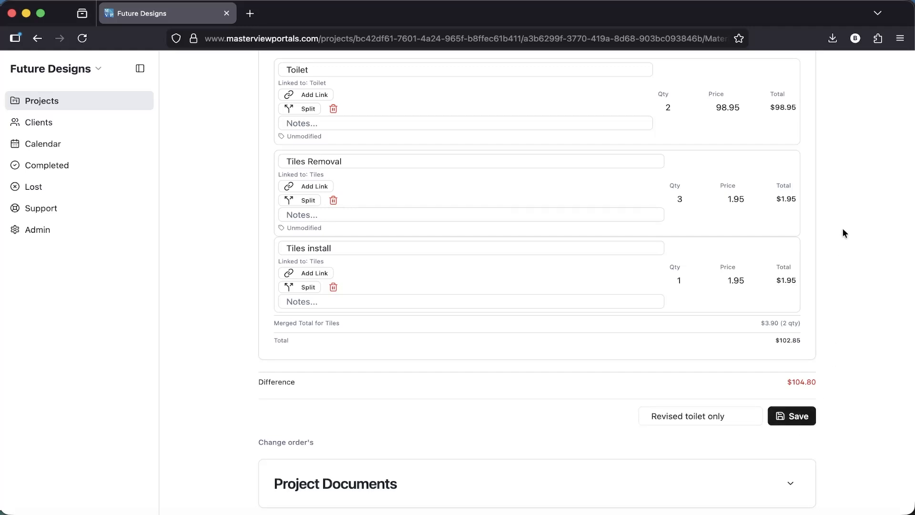
- Check the Revised toilet only draft in the project versions and Contract Builder, and review the project's activity totals
scroll(843, 229, up, 5)
scroll(843, 229, down, 2)
scroll(842, 230, down, 2)
scroll(842, 231, up, 5)
click(521, 100)
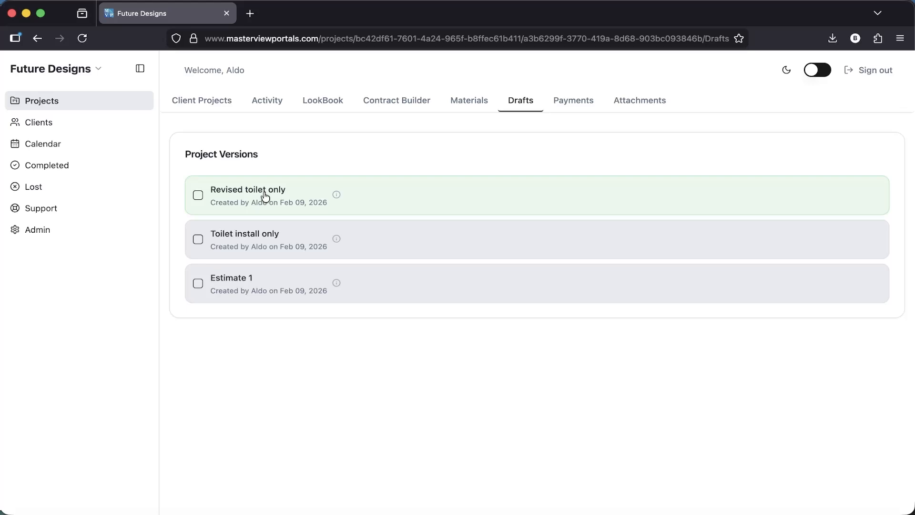
click(422, 106)
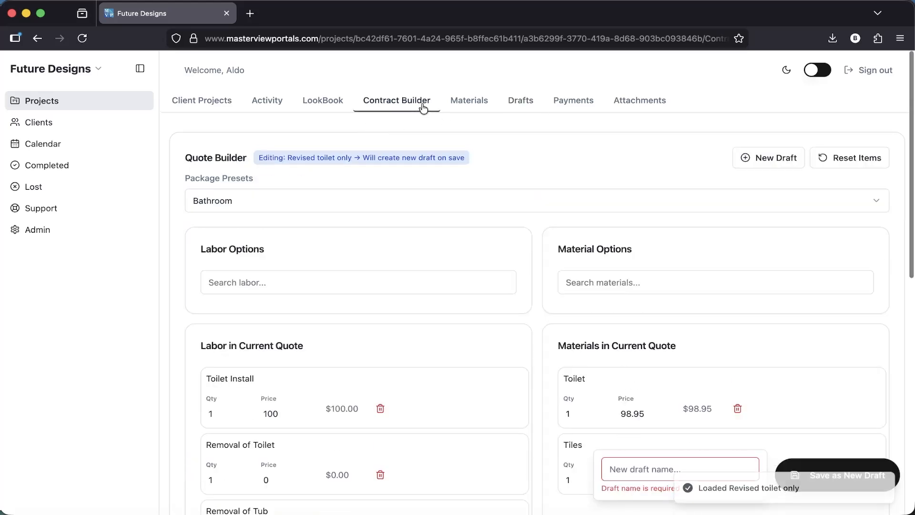
scroll(476, 159, down, 5)
scroll(542, 165, up, 6)
click(212, 106)
click(268, 99)
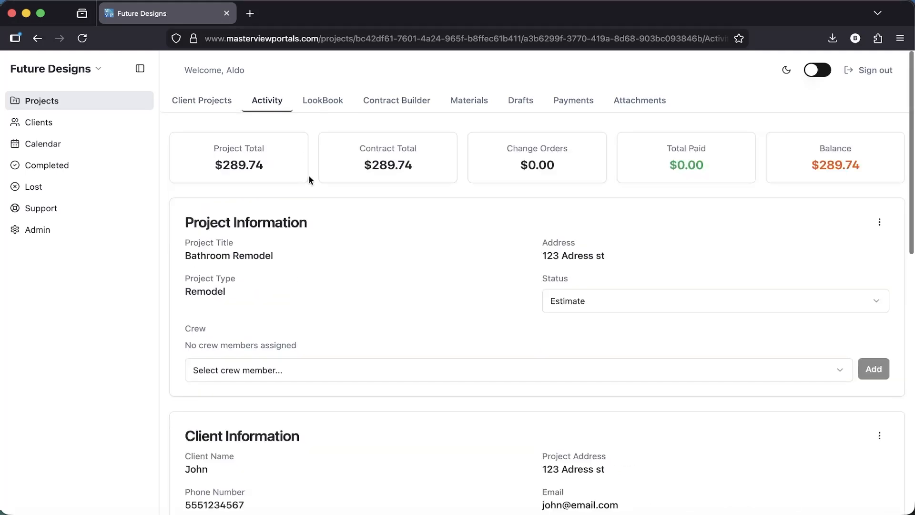
click(526, 101)
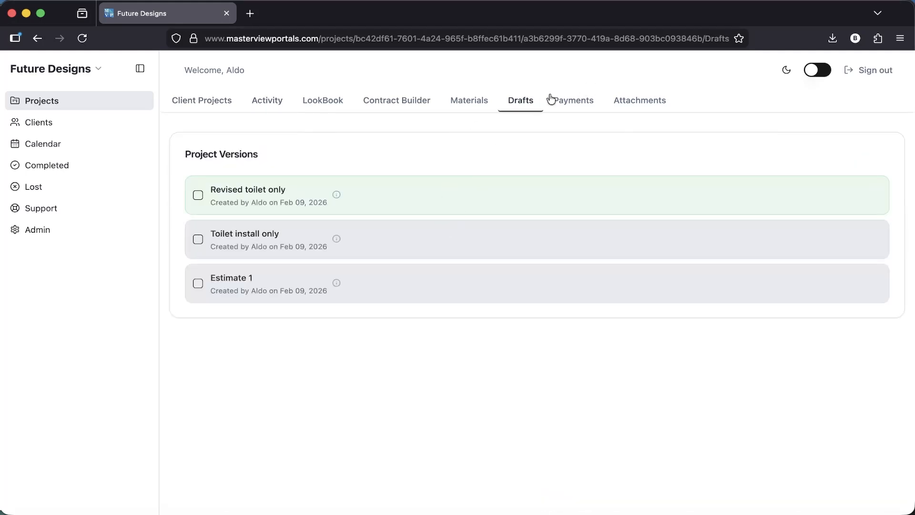
- Review the Revised toilet only draft's materials, comparing in-contract and revised totals and their difference
click(476, 100)
scroll(337, 200, down, 4)
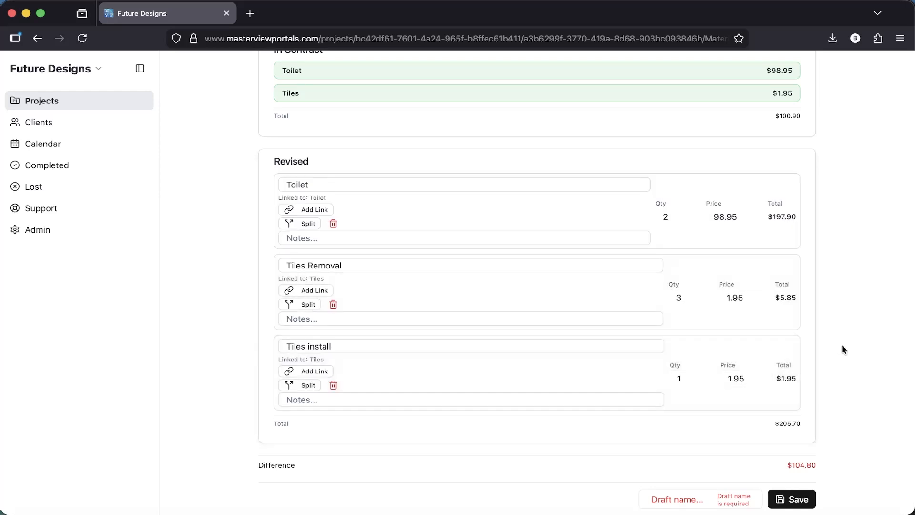
scroll(841, 348, down, 2)
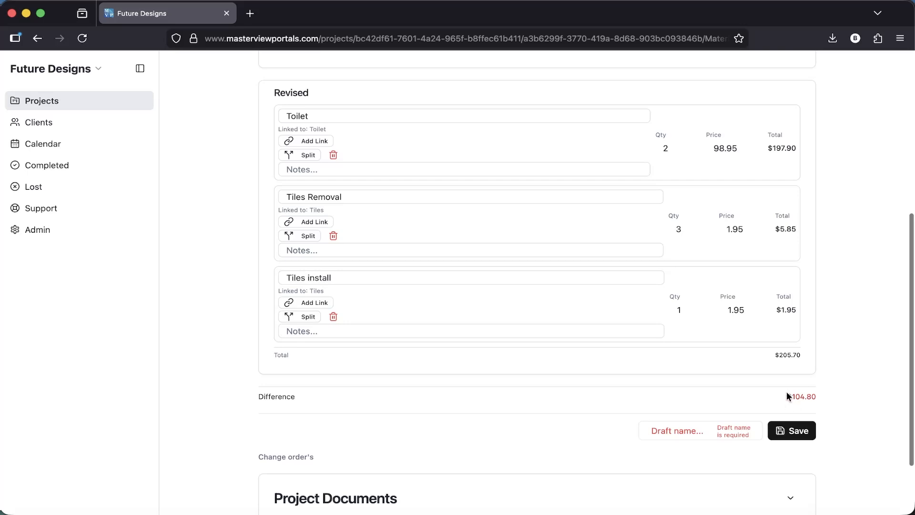
drag(788, 396, 822, 397)
click(867, 300)
scroll(844, 201, up, 3)
scroll(843, 202, up, 2)
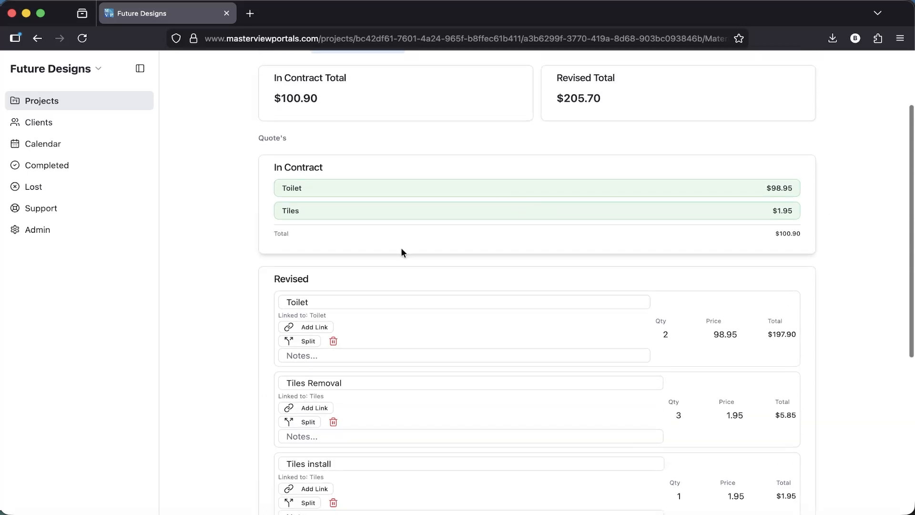
scroll(362, 329, down, 1)
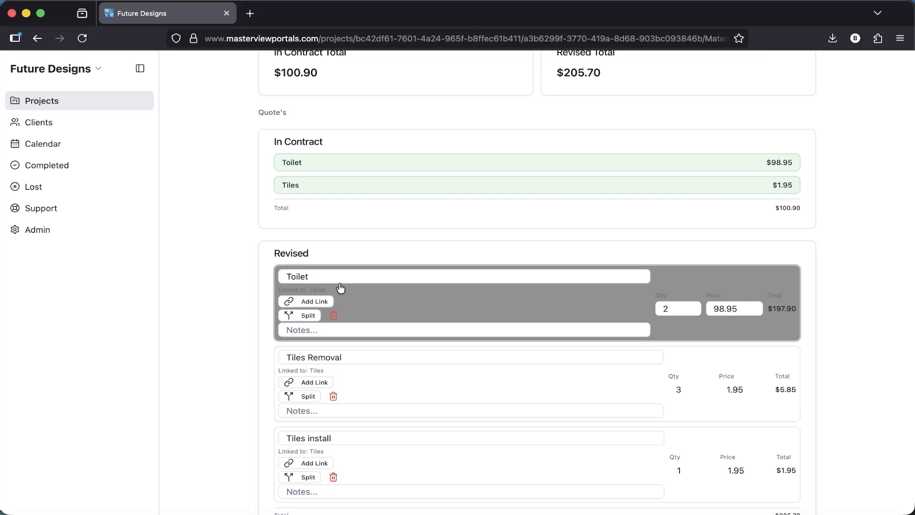
scroll(320, 151, up, 3)
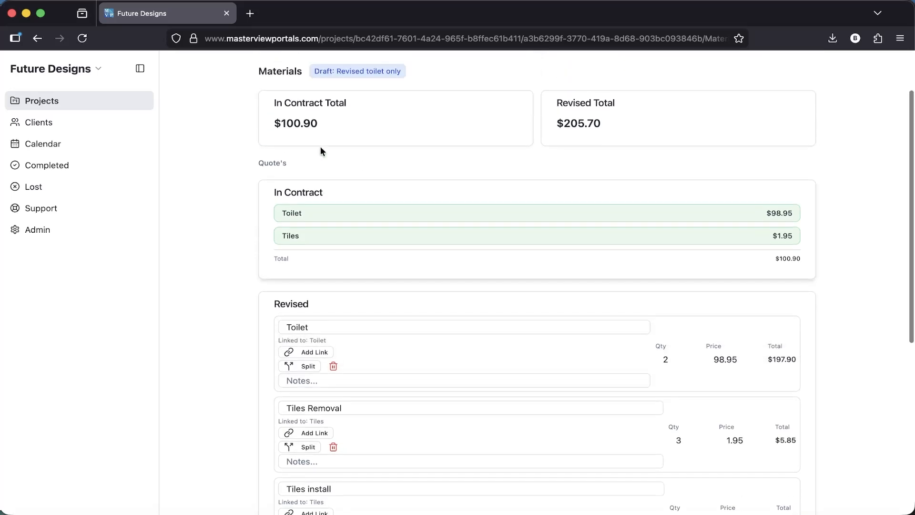
- Open the Revised toilet only draft in the Contract Builder and examine the materials in its current quote
click(520, 100)
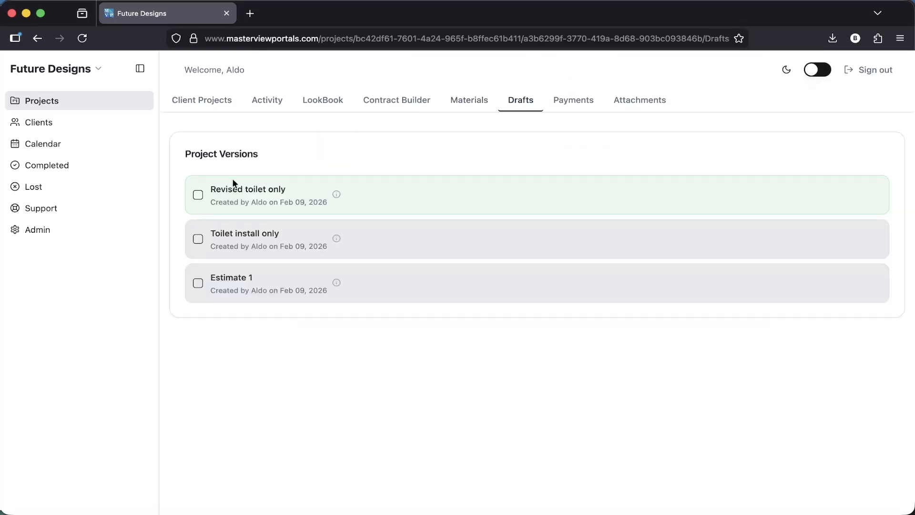
click(283, 193)
scroll(459, 264, down, 5)
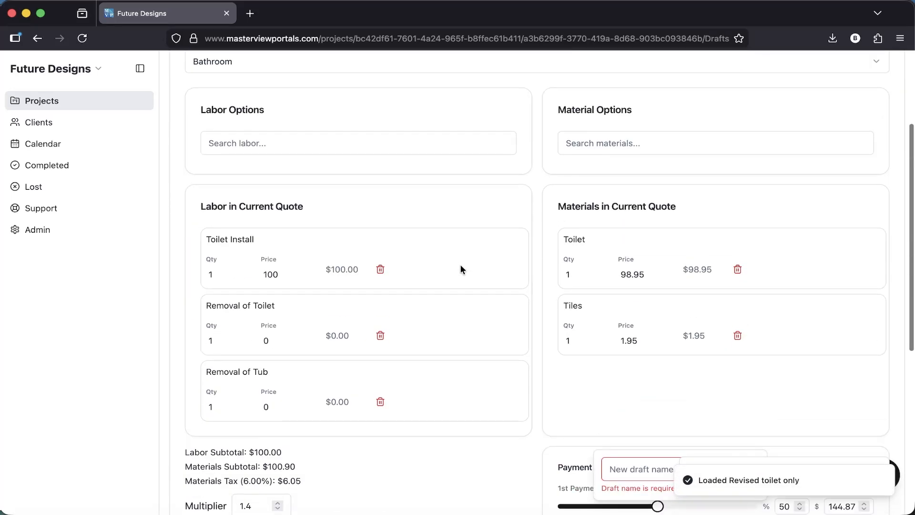
drag(558, 208, 830, 351)
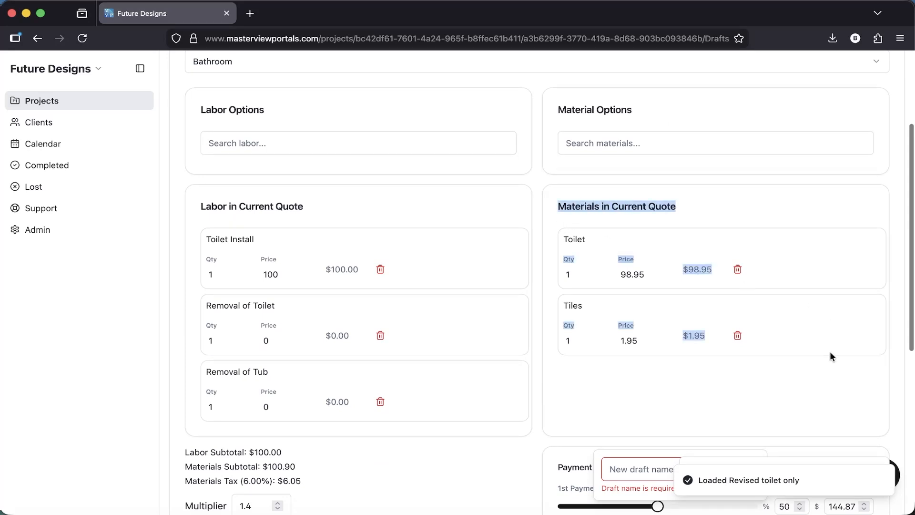
click(782, 385)
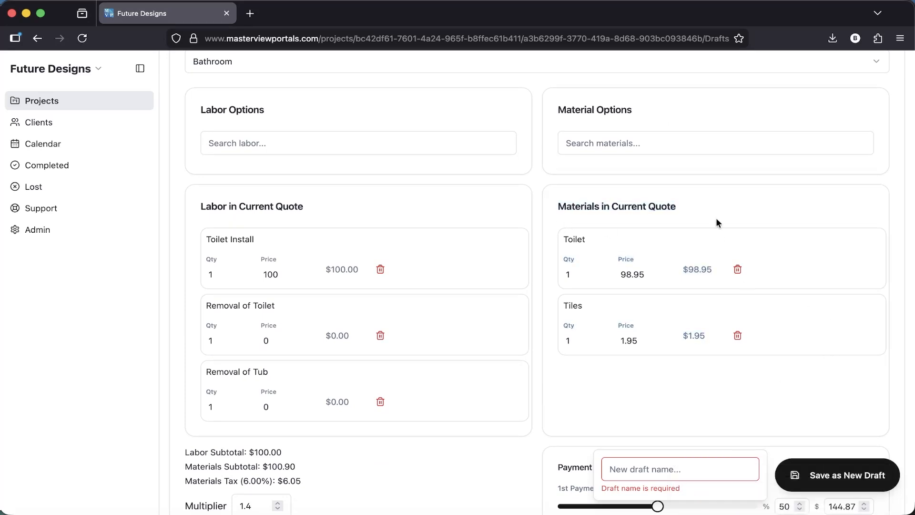
scroll(576, 310, up, 3)
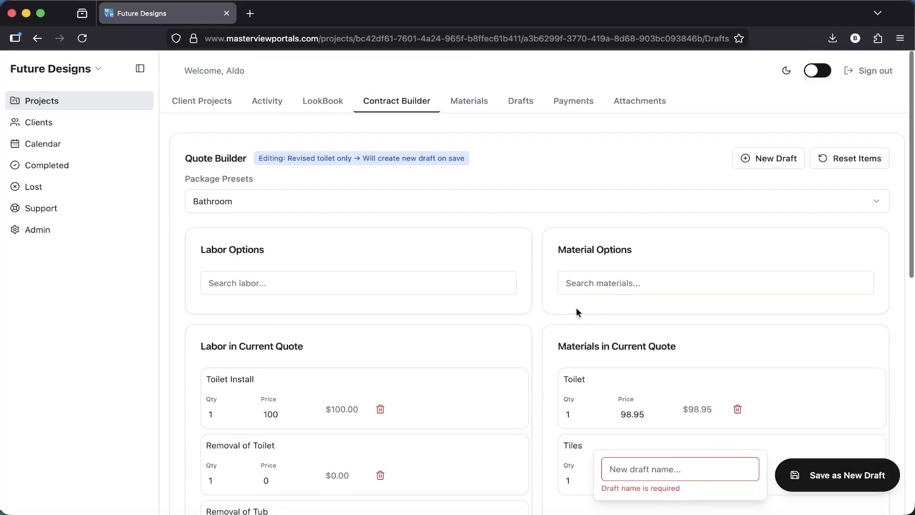
scroll(279, 354, up, 3)
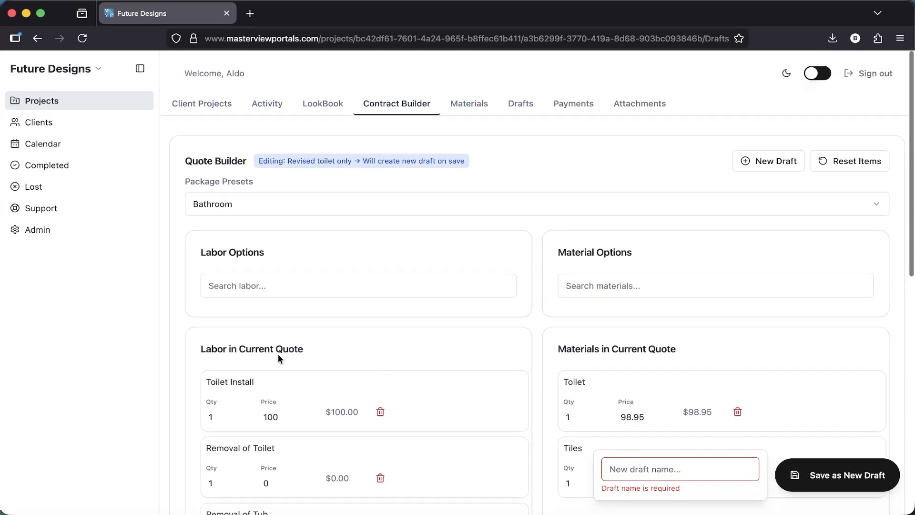
- Delete all items from the Revised materials list and add the in-contract Toilet item back to it
click(520, 102)
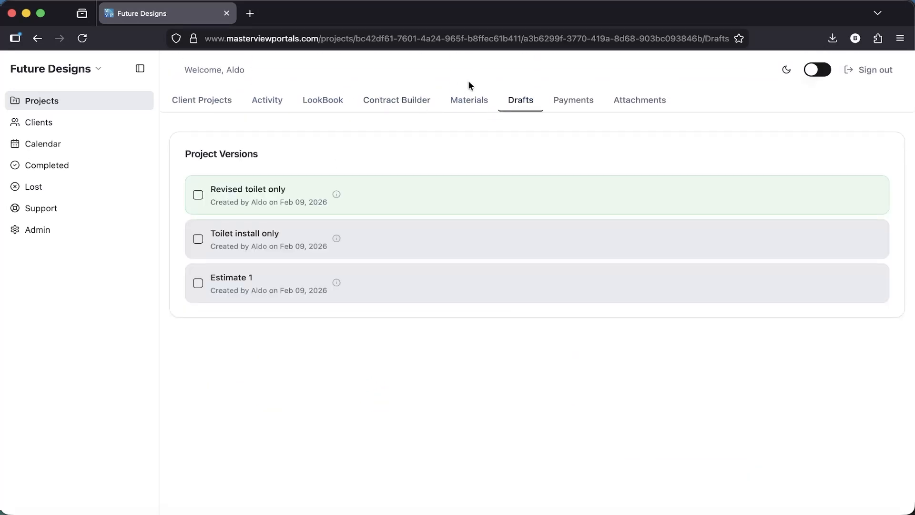
click(472, 102)
scroll(472, 149, down, 3)
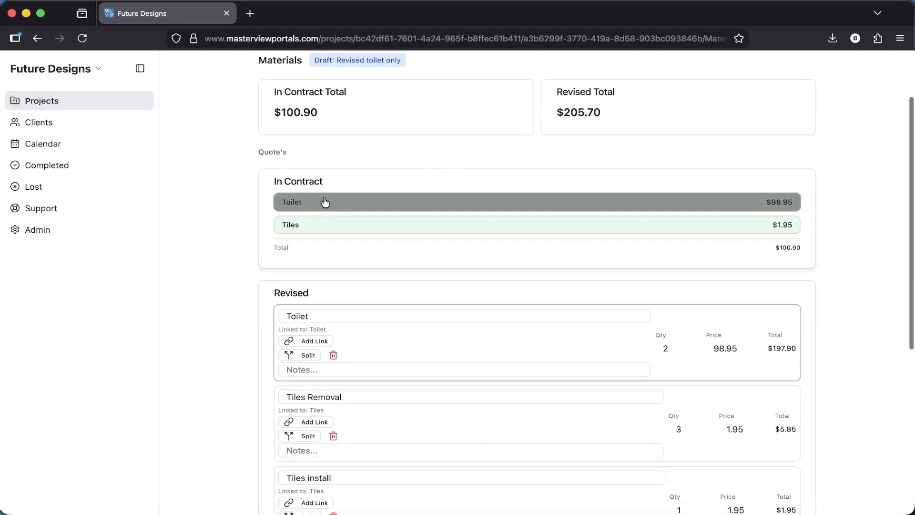
click(333, 355)
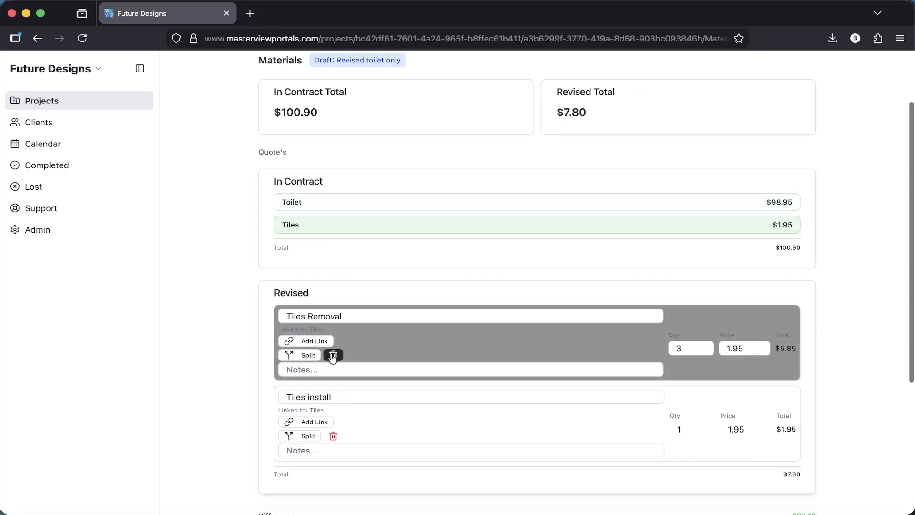
click(333, 356)
click(333, 355)
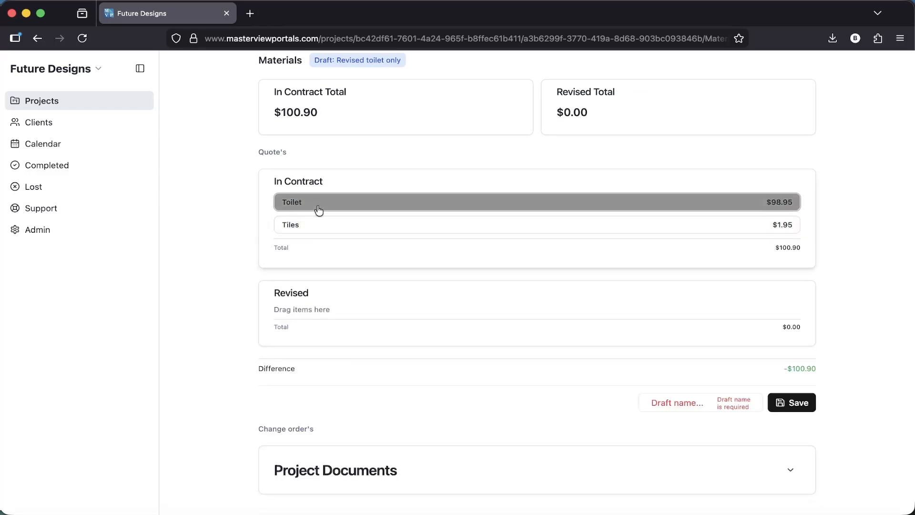
drag(316, 210, 378, 310)
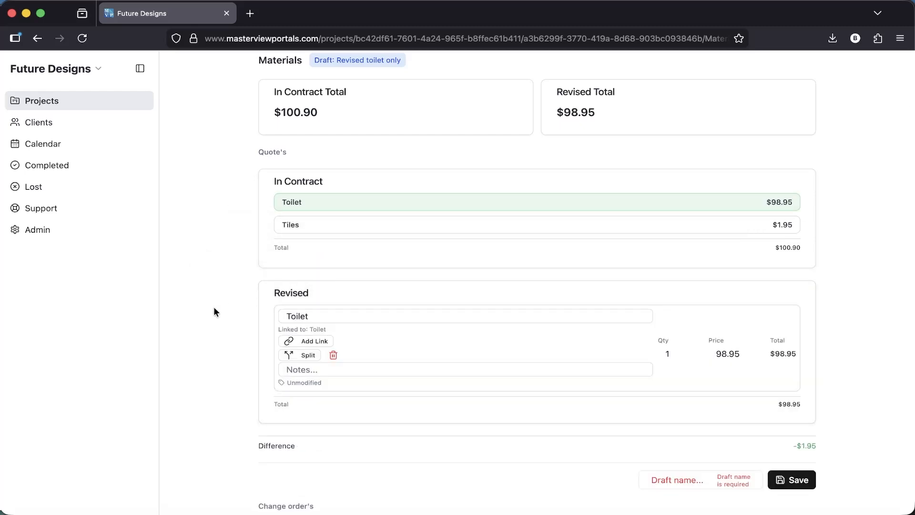
- Save the toilet-only revised materials as a draft named Revised p2
click(695, 482)
text(REvised)
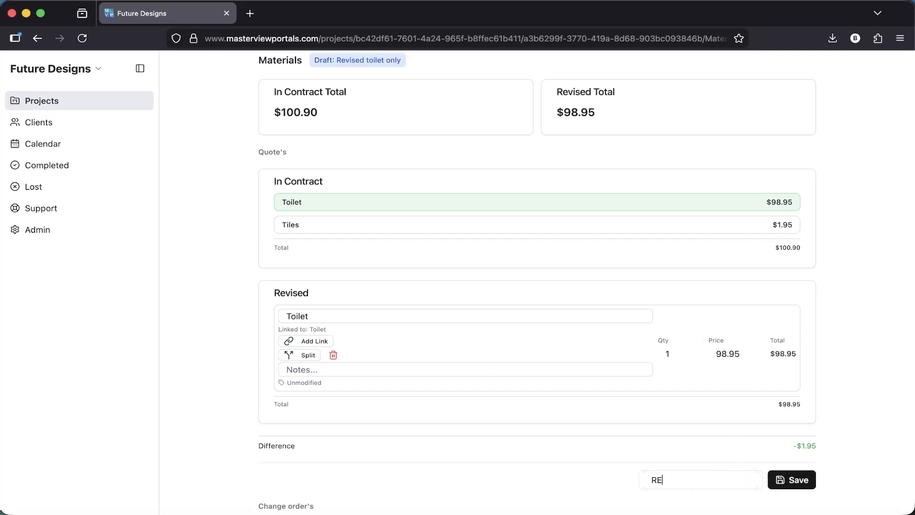
key(super+a)
text(Revised p2)
click(808, 479)
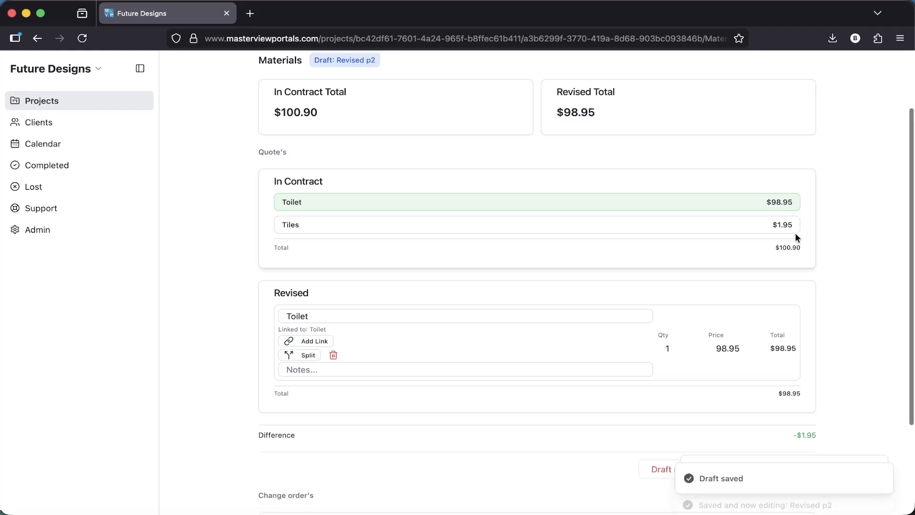
- Open the project's Payments page and examine the project, contract, change order, paid and balance totals
scroll(794, 233, down, 1)
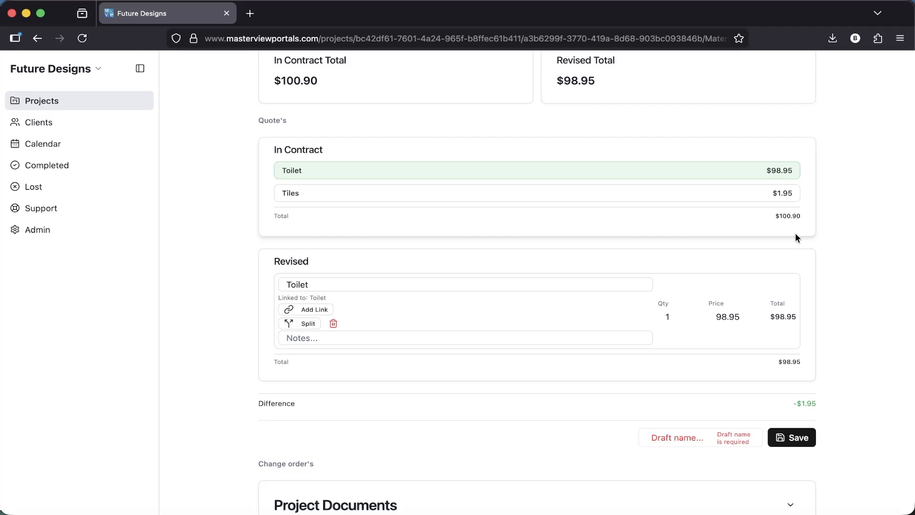
scroll(822, 210, down, 2)
scroll(822, 209, up, 5)
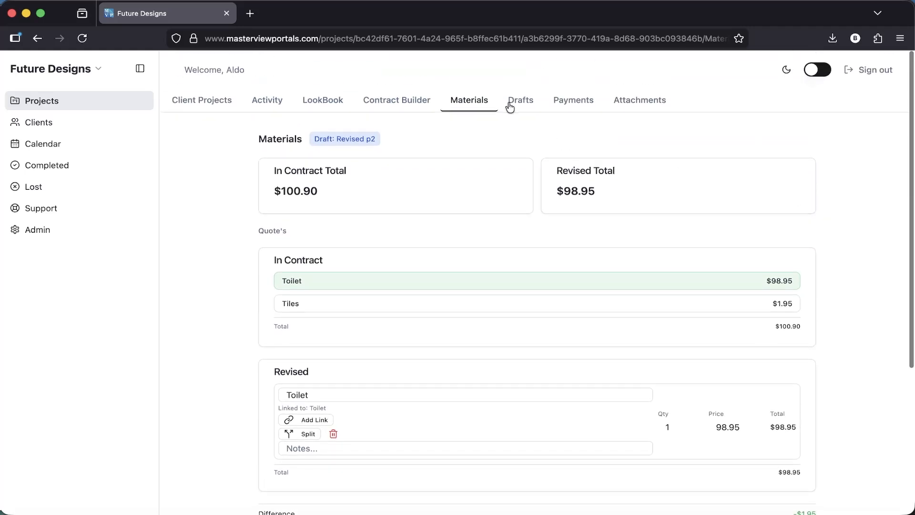
click(526, 111)
click(559, 109)
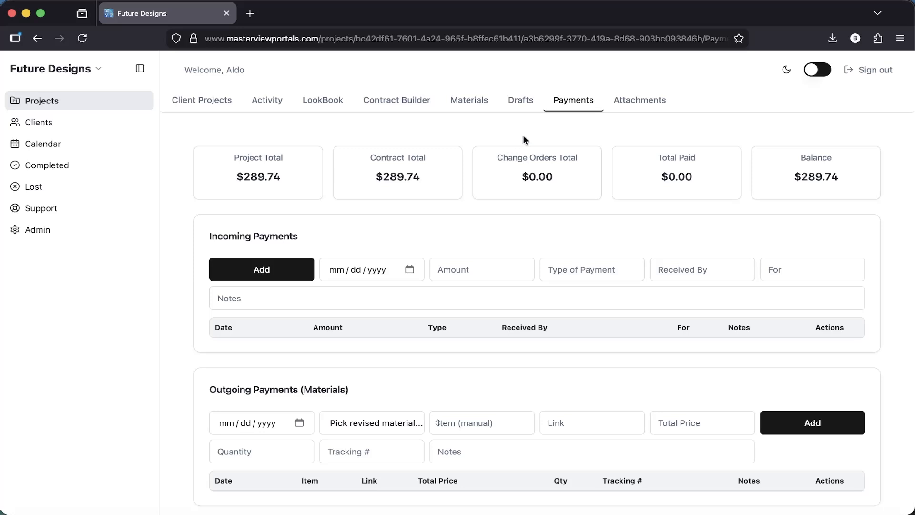
scroll(522, 138, down, 1)
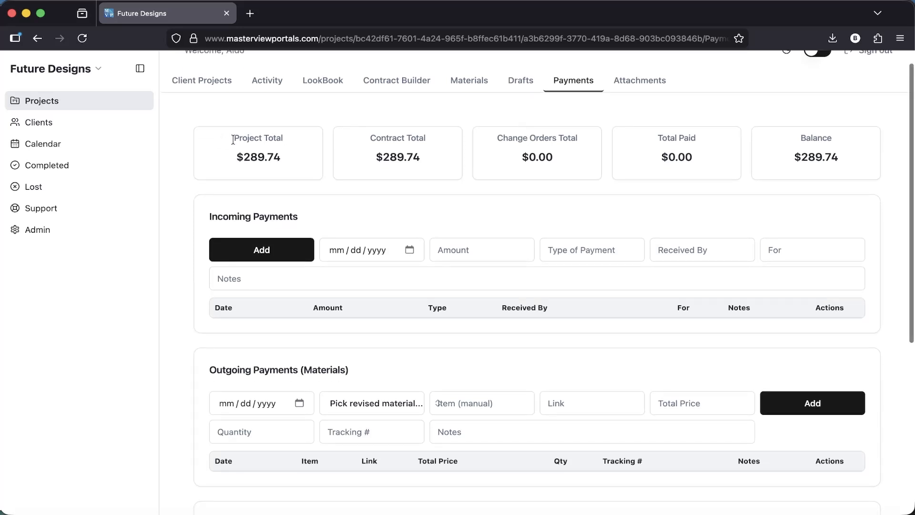
drag(233, 139, 872, 173)
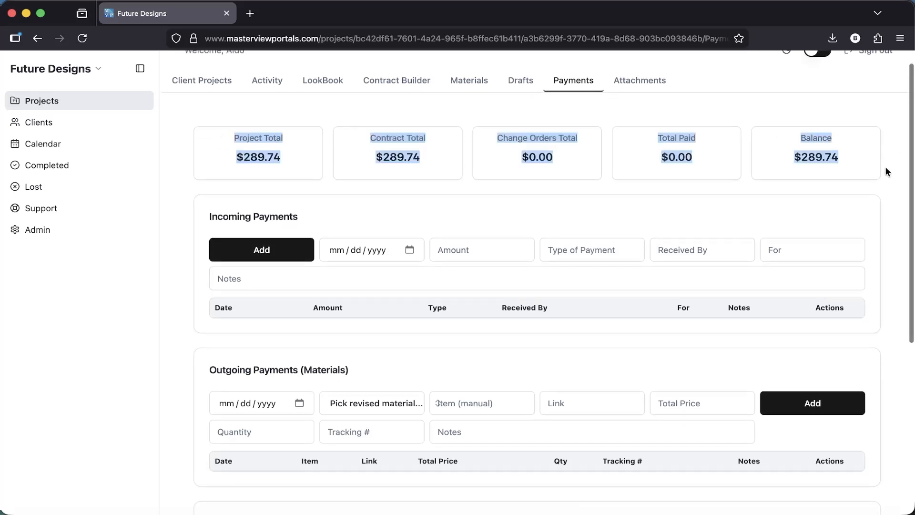
click(885, 167)
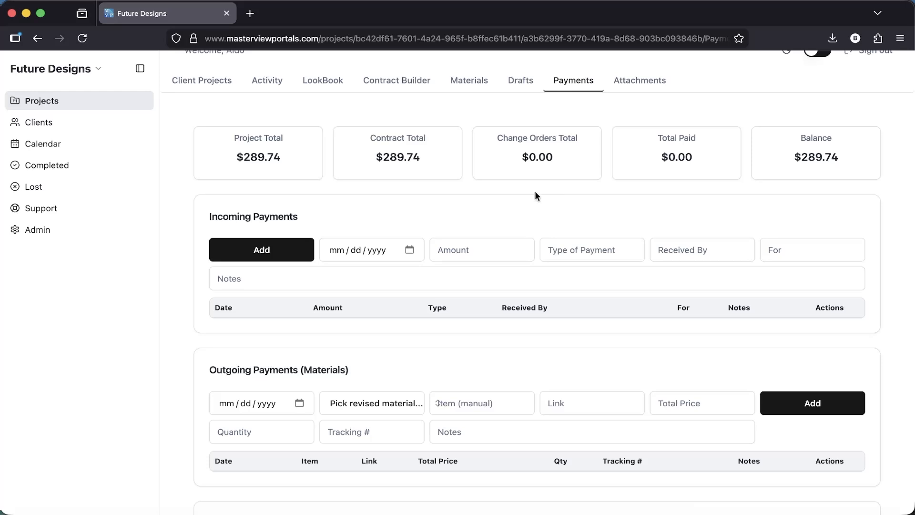
- Date the new incoming payment 02/09/2026 and set its amount to 2000
click(406, 248)
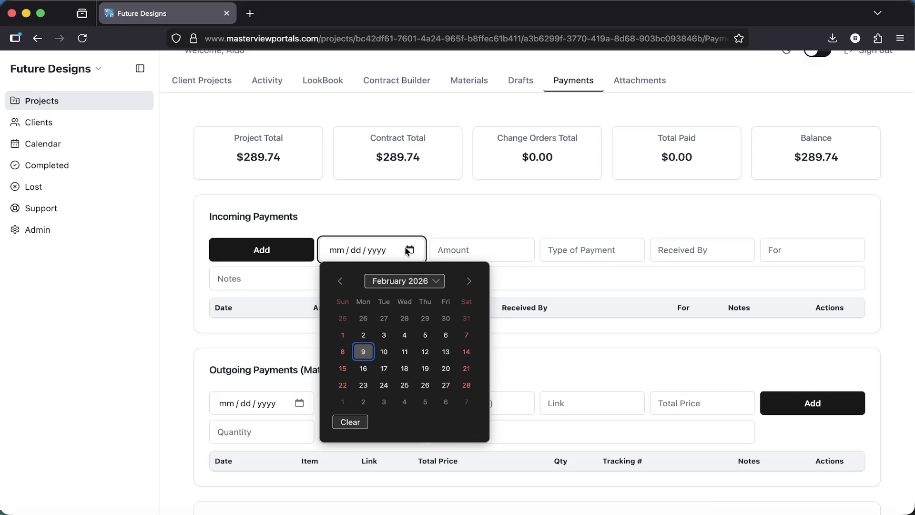
click(384, 353)
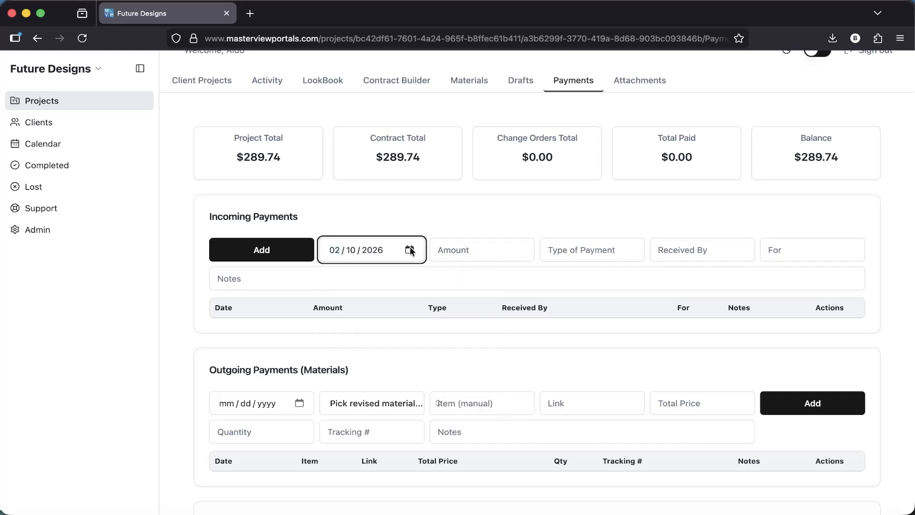
click(409, 249)
click(363, 352)
click(475, 250)
text(20000)
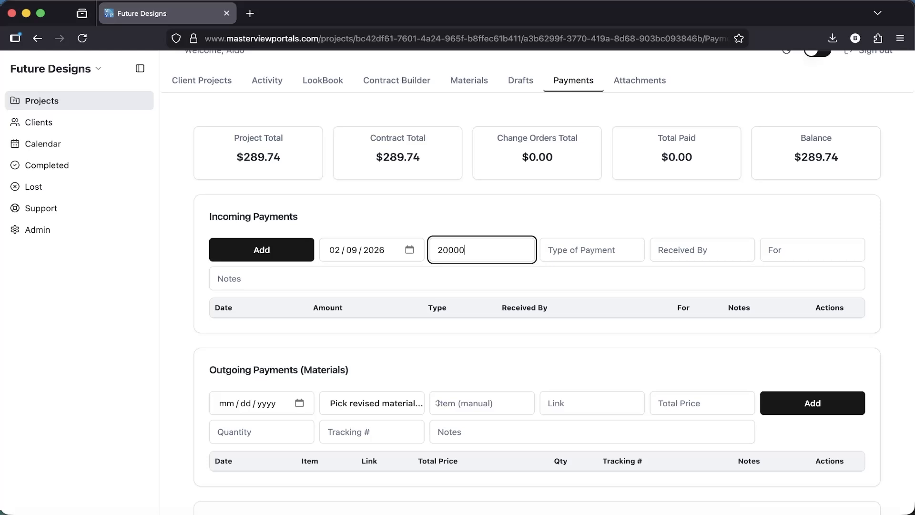
key(BackSpace)
- Complete the incoming payment with type Check, the recipient's name and the purpose Project Payment, and add it to the list
click(553, 242)
text(Cheeck)
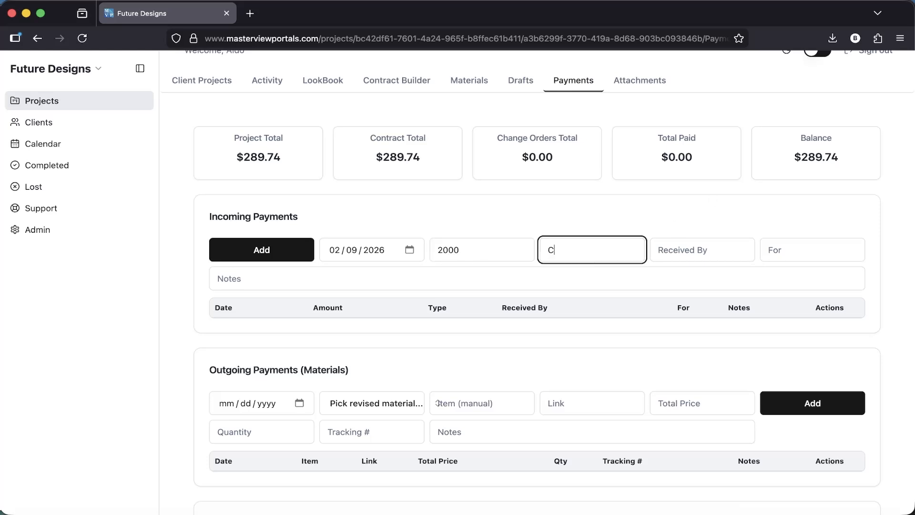
key(BackSpace)
key(BackSpace)
text(k)
click(711, 250)
text(Aldo)
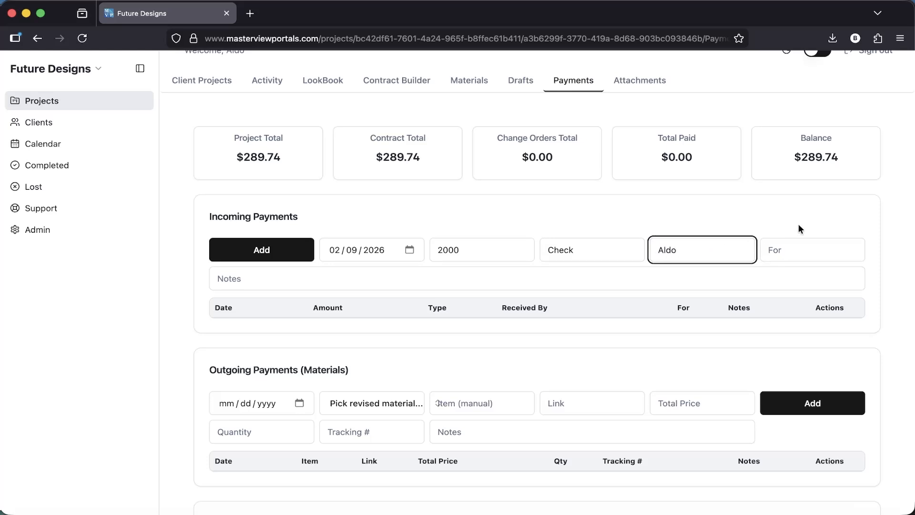
click(791, 253)
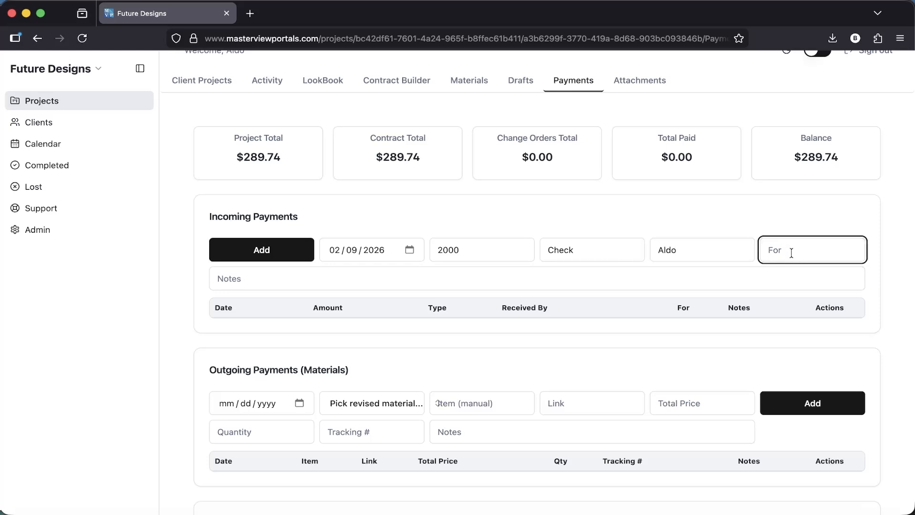
text(Project Payment)
click(556, 277)
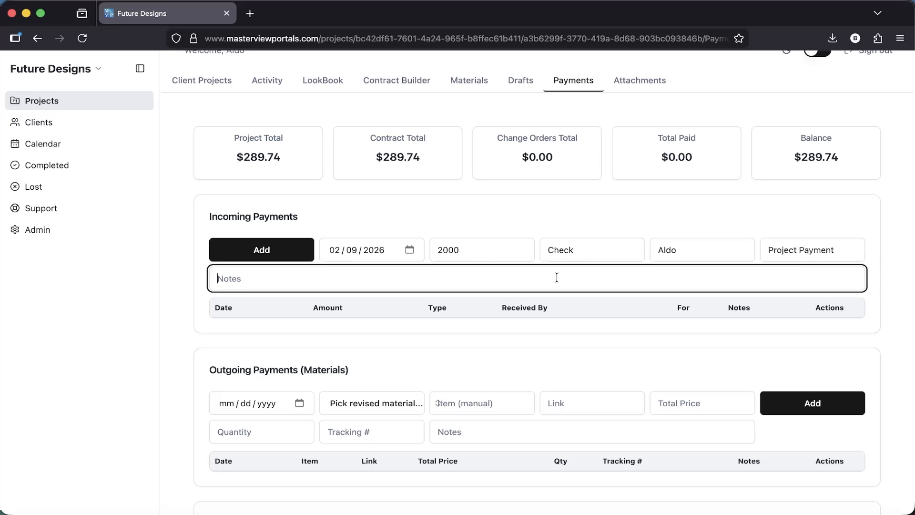
click(268, 258)
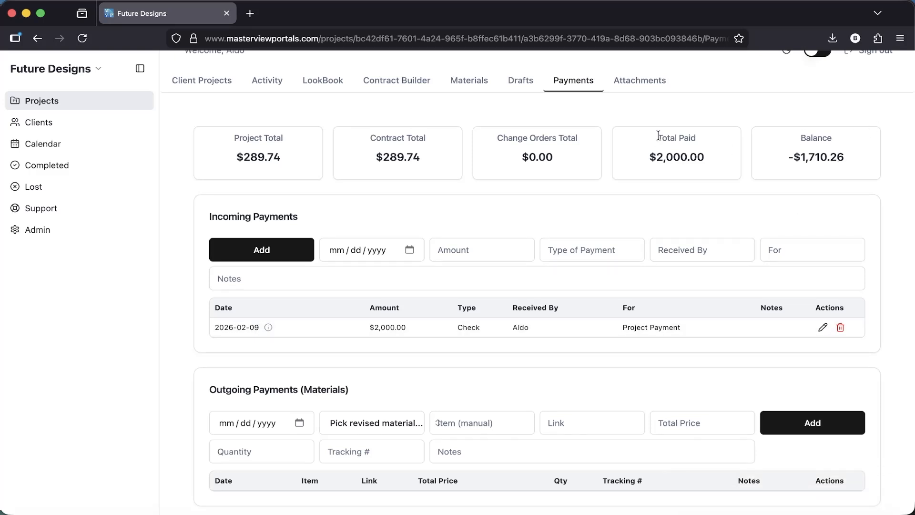
- Check the Total Paid and Balance figures, and review the incoming and outgoing payment sections
drag(656, 138, 709, 164)
click(705, 160)
drag(776, 133, 871, 159)
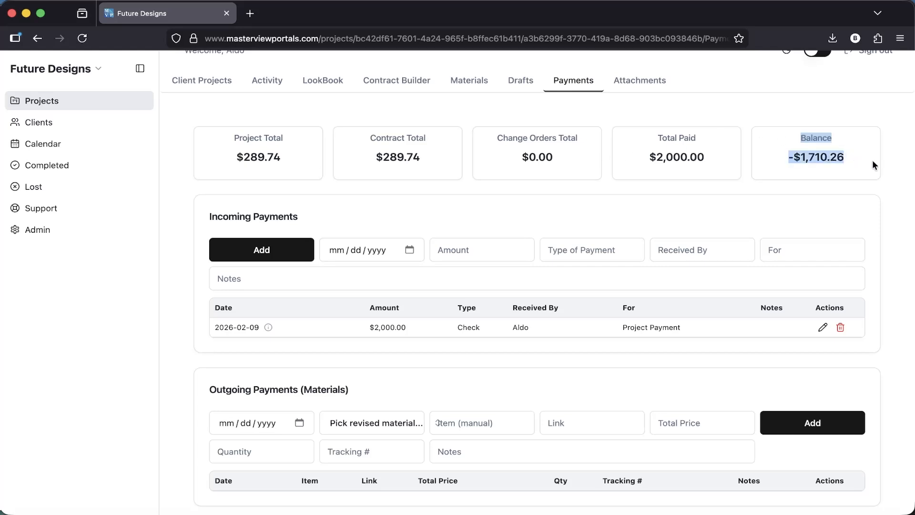
click(887, 162)
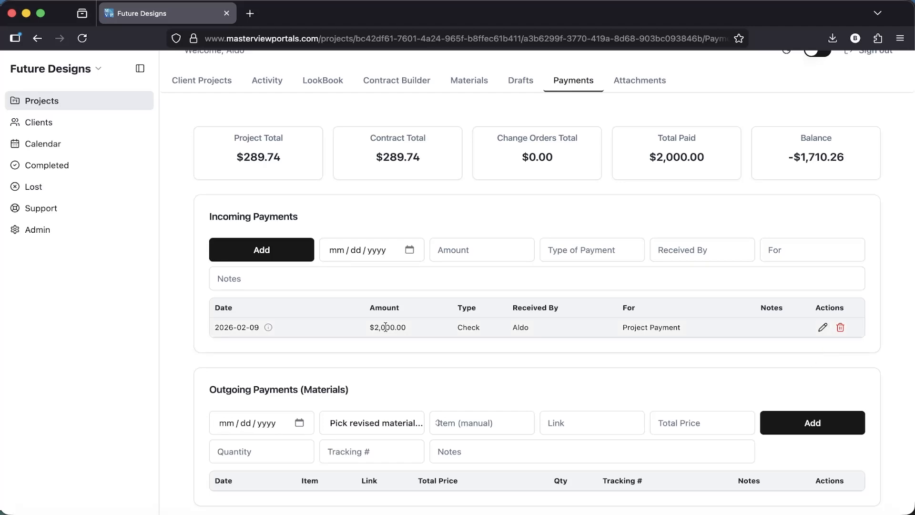
scroll(336, 346, down, 2)
scroll(337, 346, up, 3)
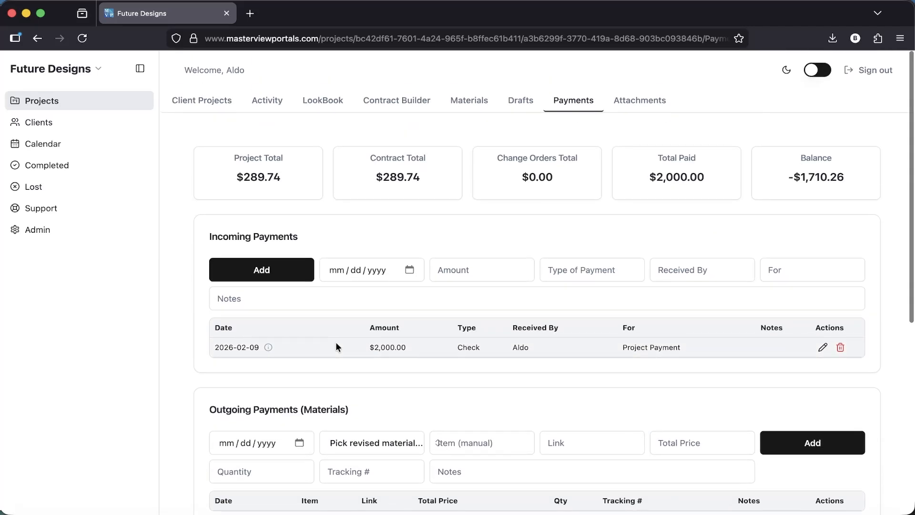
scroll(336, 342, down, 3)
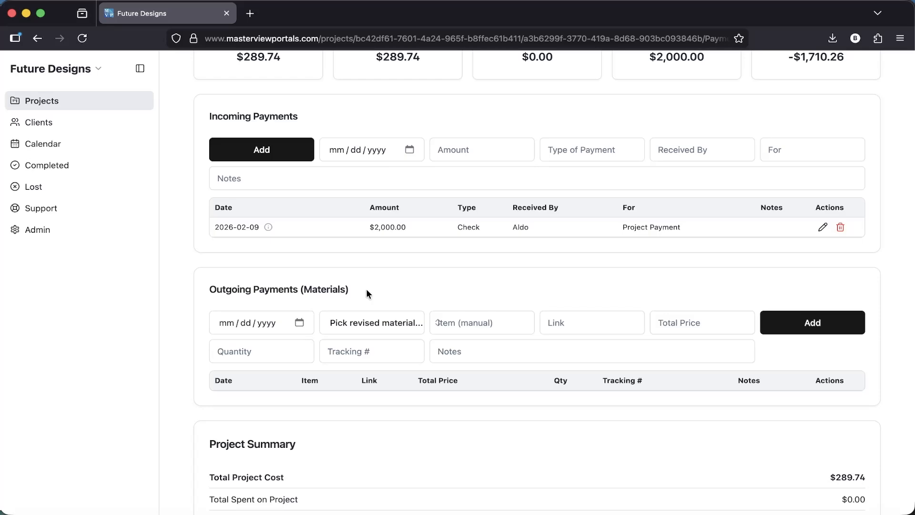
- Set the price of the Toilet in the project's Revised materials to 400.00
scroll(366, 287, up, 5)
click(471, 101)
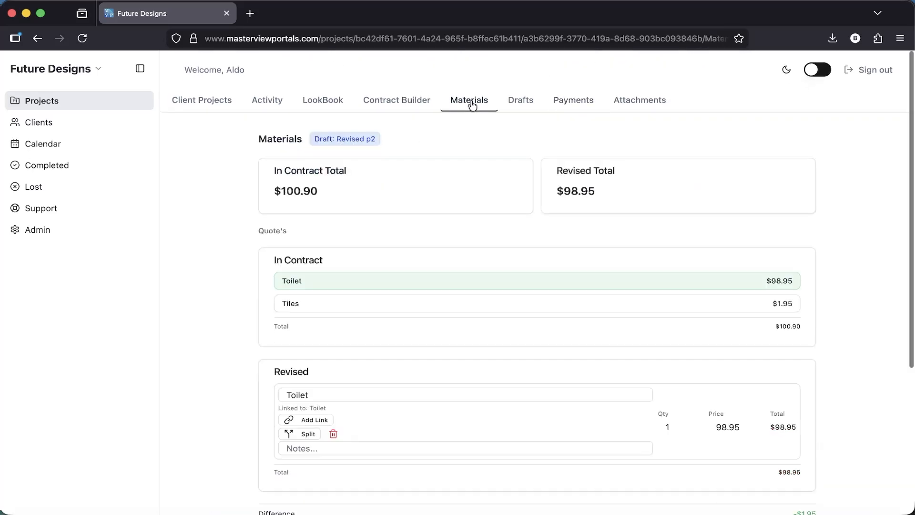
scroll(448, 138, down, 5)
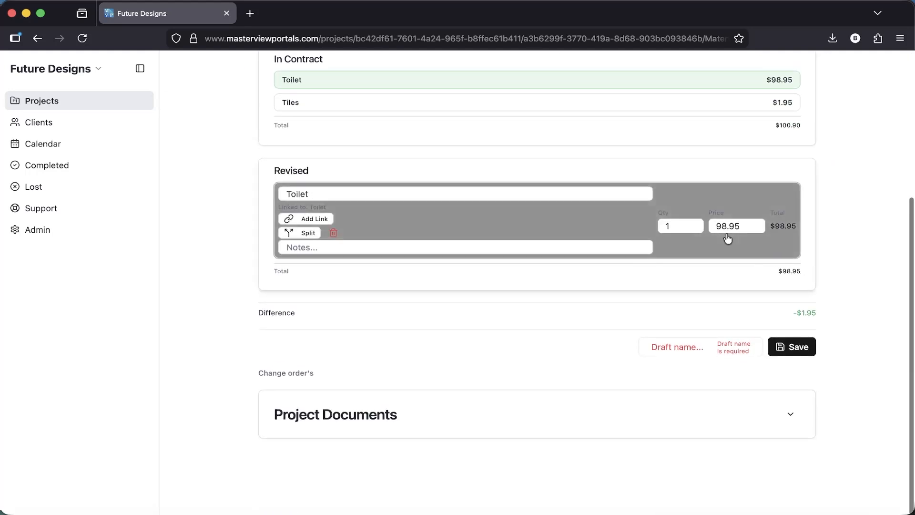
double_click(748, 225)
triple_click(748, 224)
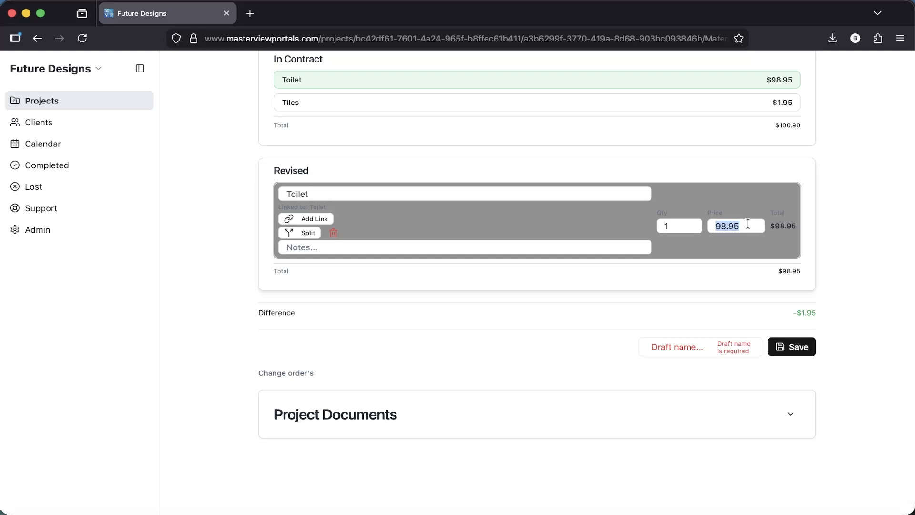
text(400.00)
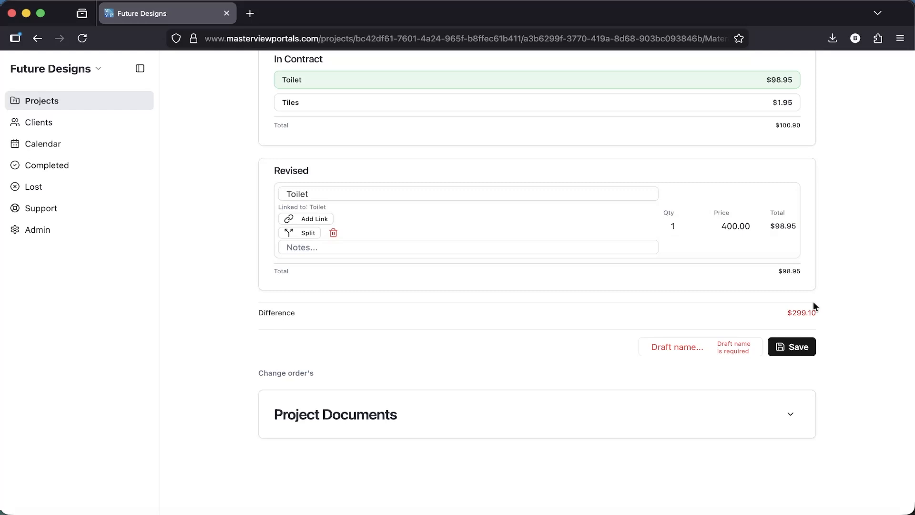
- Save the repriced materials as a draft named Revised Toilet
click(696, 348)
text(Revised Toilet)
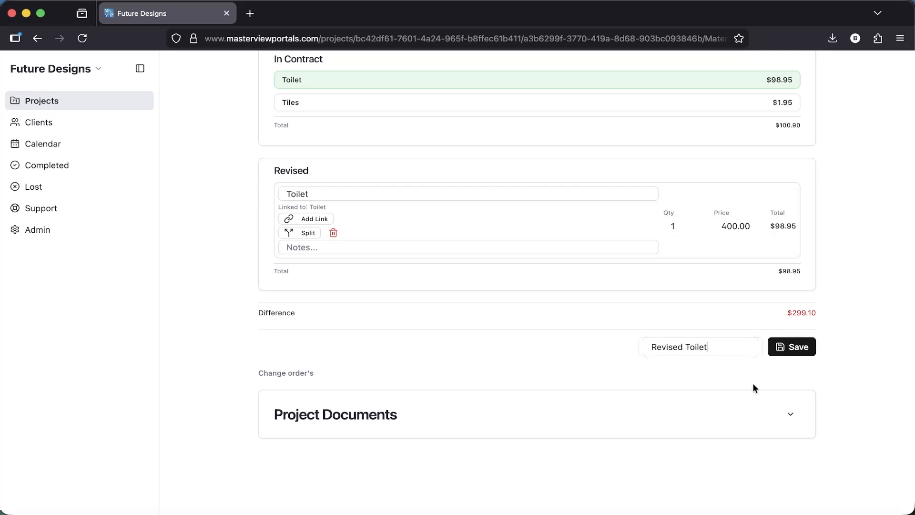
click(793, 349)
- Return to the project's payments and choose the revised Toilet material for a new outgoing materials payment
scroll(721, 152, up, 5)
click(526, 99)
click(574, 100)
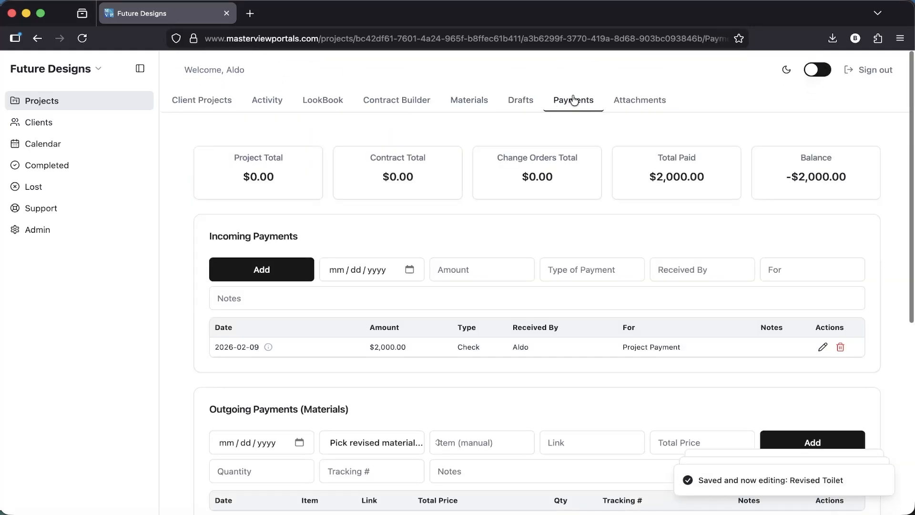
scroll(524, 114, down, 3)
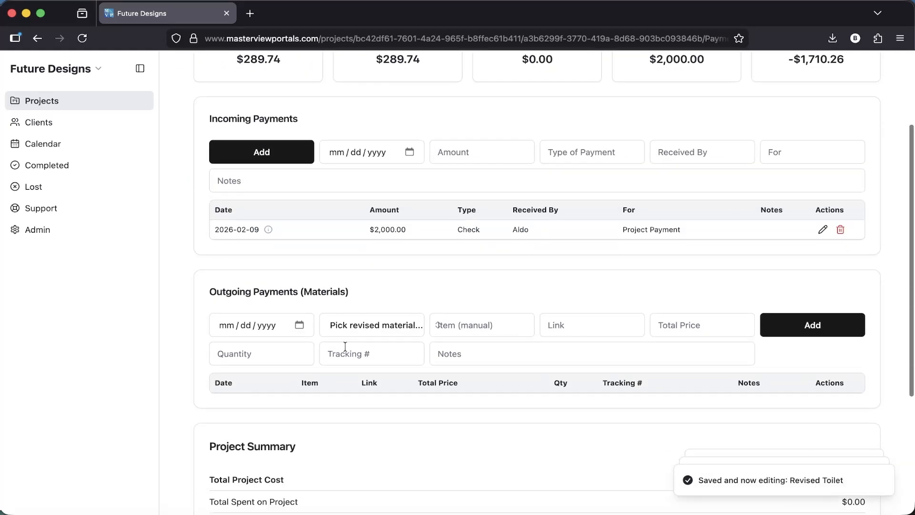
click(373, 330)
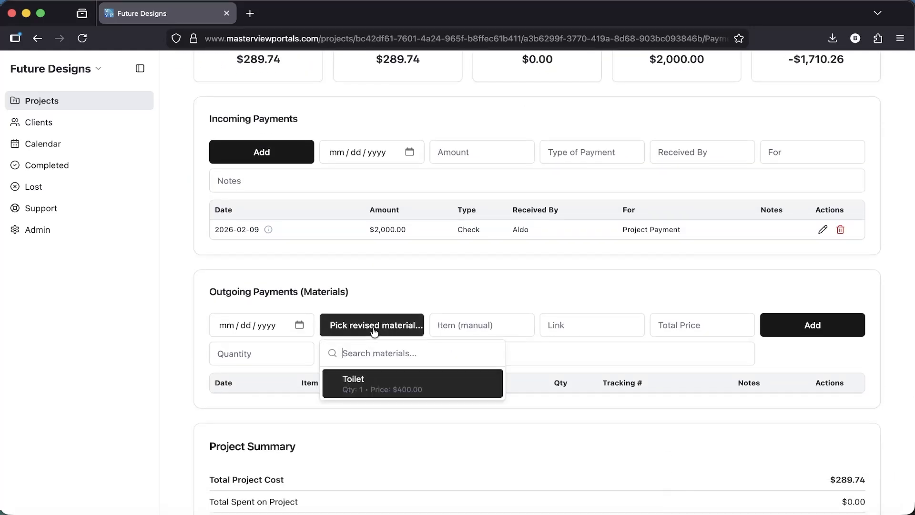
click(368, 384)
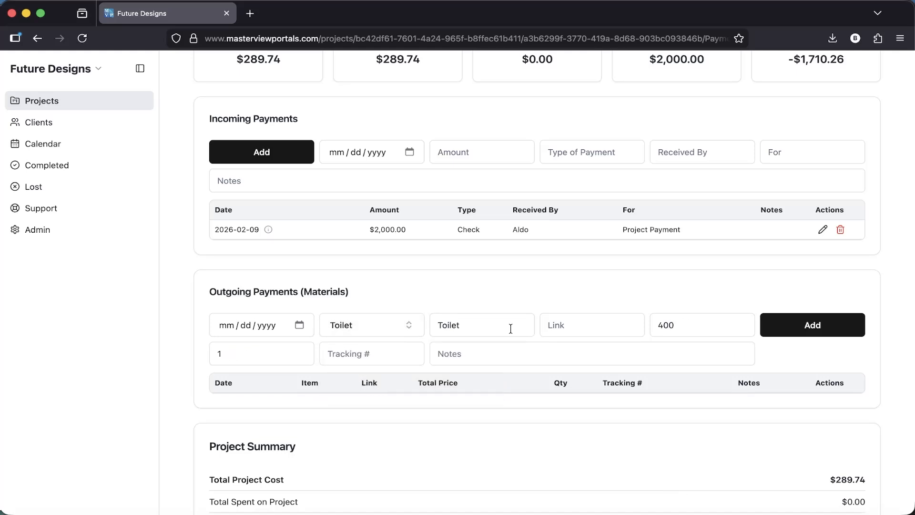
click(276, 356)
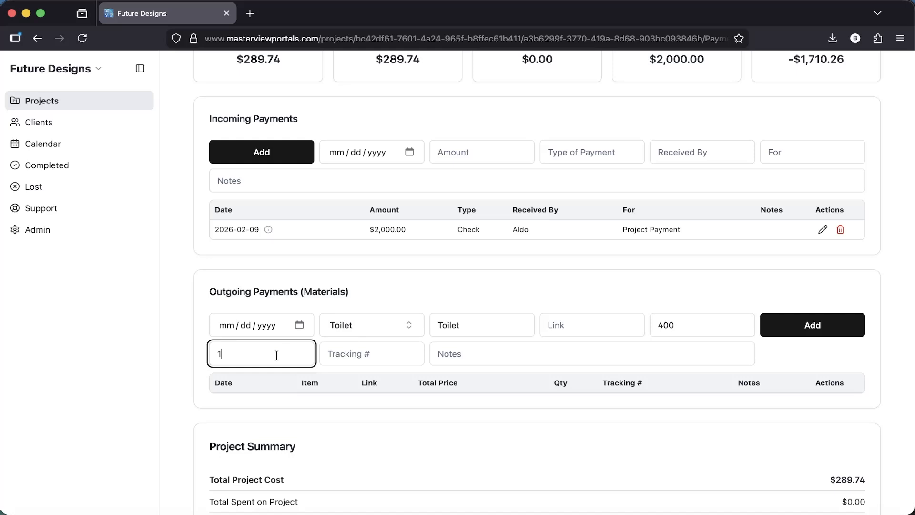
- Date the outgoing Toilet payment 02/11/2026 and add it, leaving its tracking number and link empty
click(299, 325)
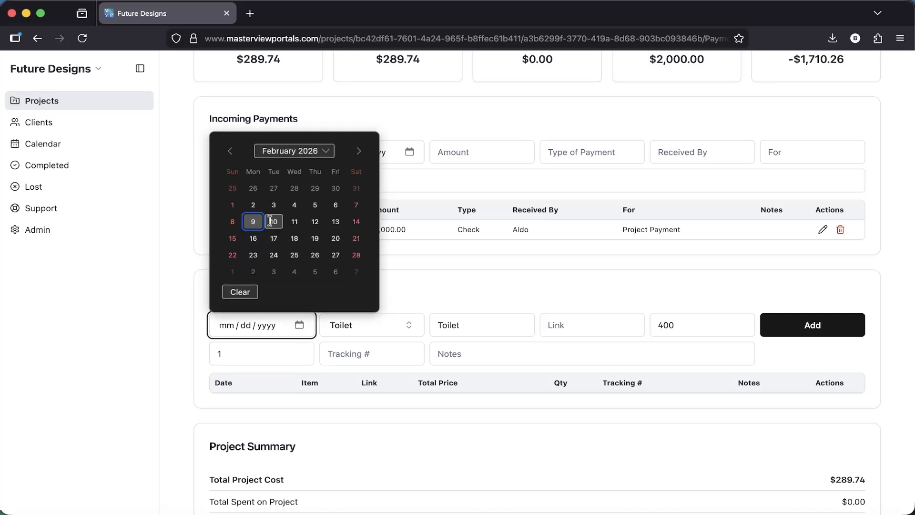
click(471, 300)
click(307, 325)
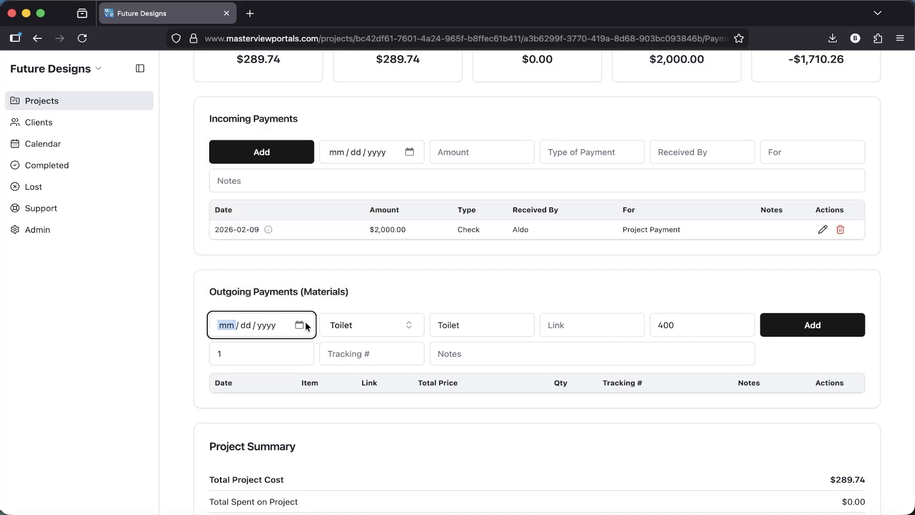
click(299, 325)
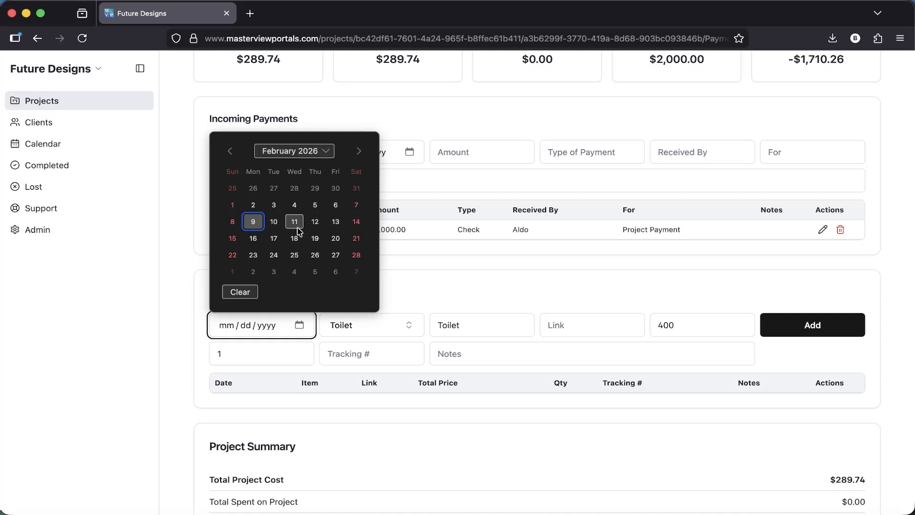
click(294, 223)
click(386, 351)
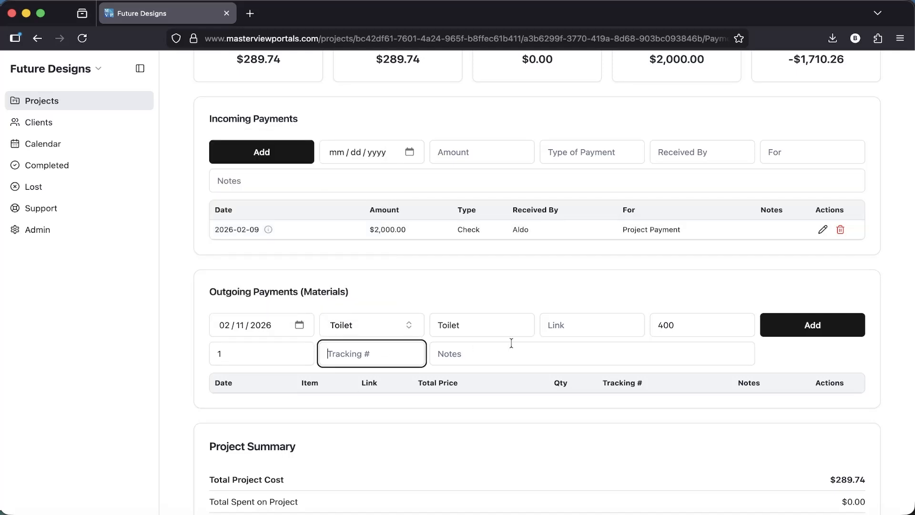
click(561, 330)
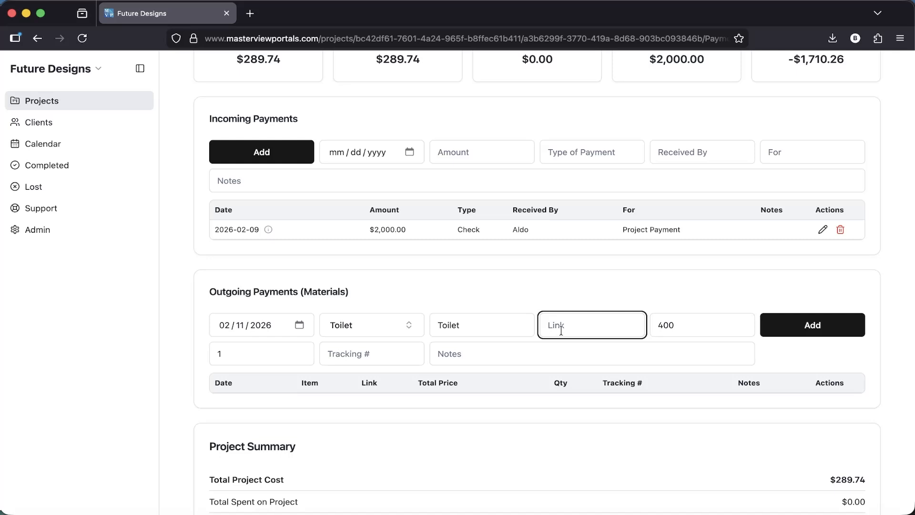
click(826, 330)
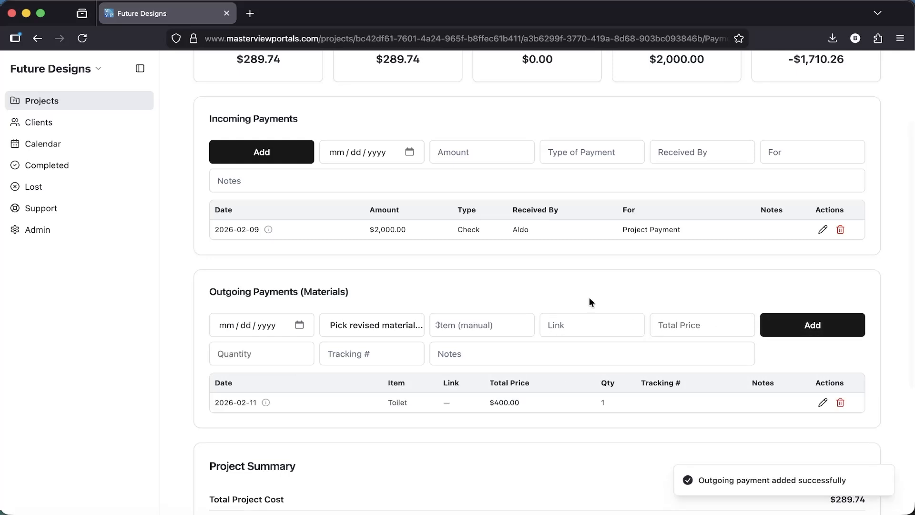
scroll(589, 297, up, 3)
scroll(581, 380, down, 3)
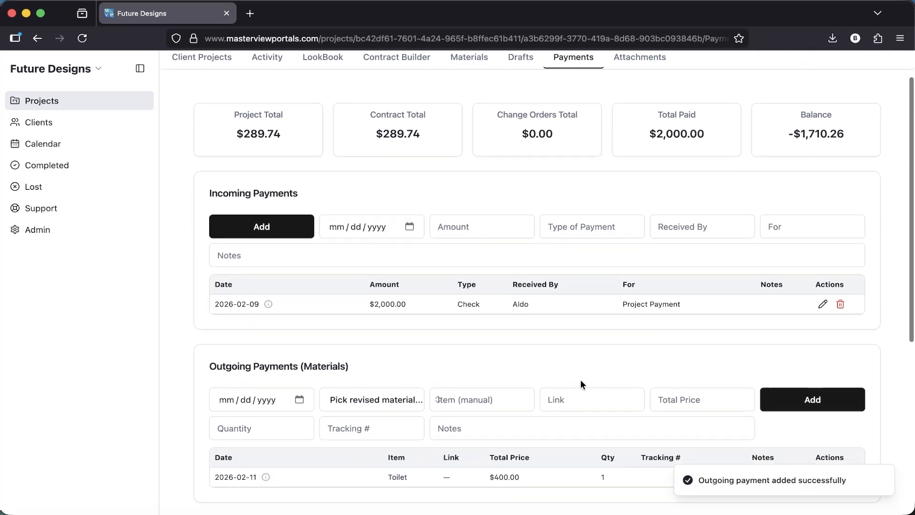
- Review the project's payment totals and expand the Signed Contracts folder in its attachments
scroll(443, 408, up, 2)
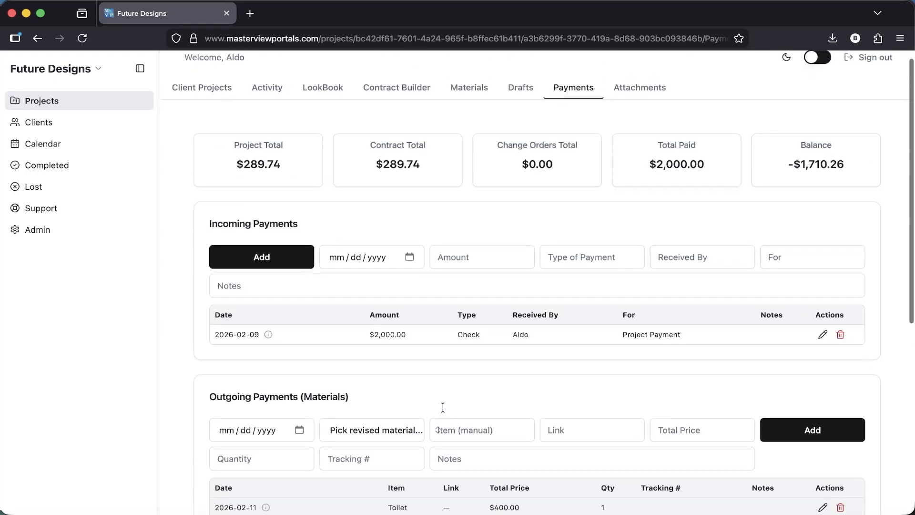
drag(233, 153, 876, 176)
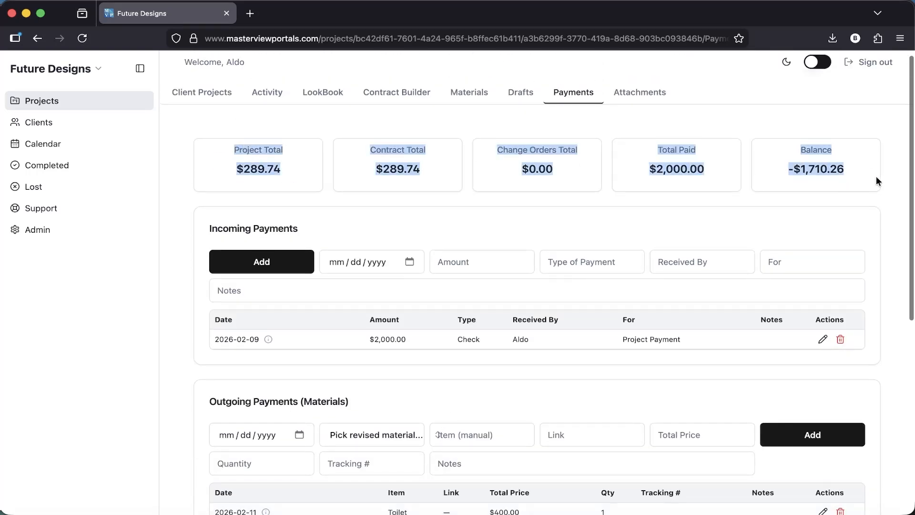
scroll(452, 379, down, 7)
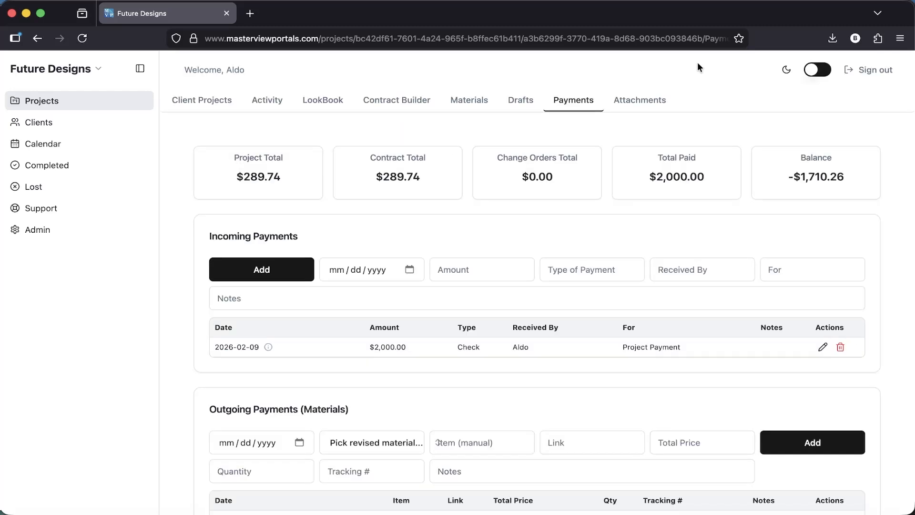
click(640, 104)
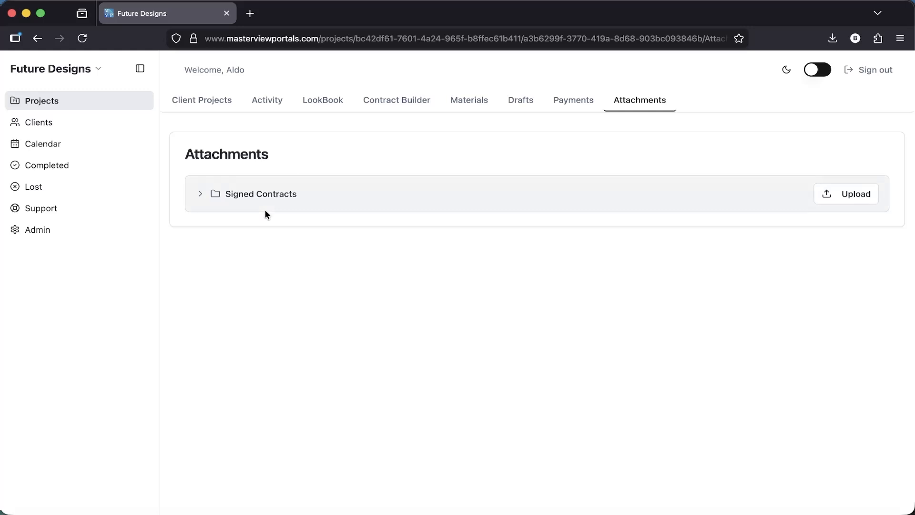
click(200, 196)
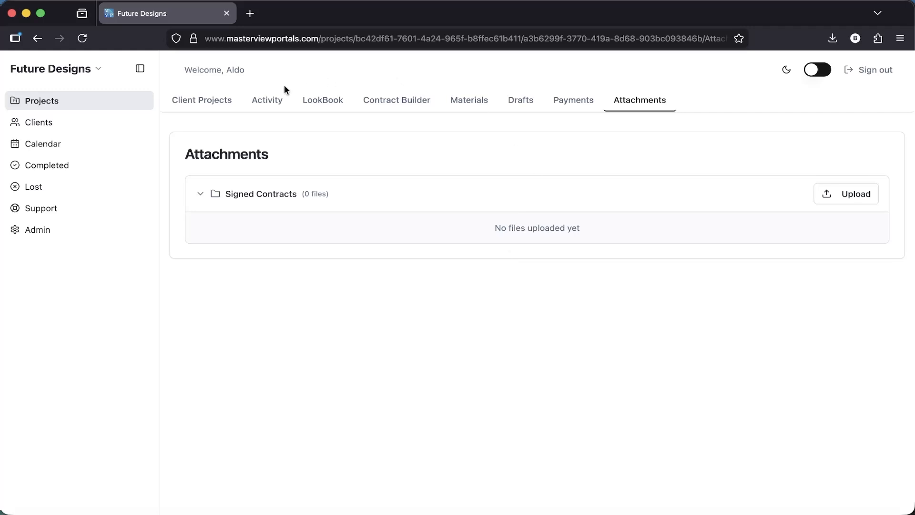
- Check the status options for the Bathroom Remodel project in the project list and reopen the project
click(525, 102)
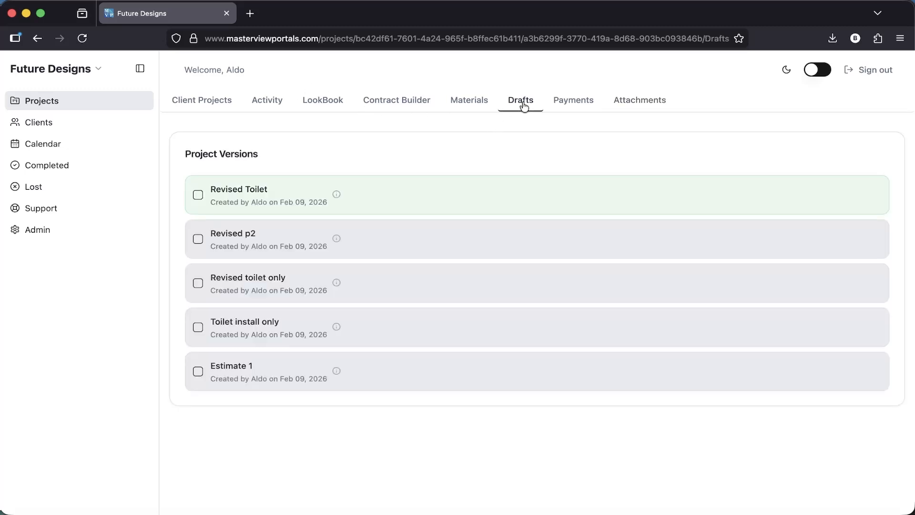
click(55, 99)
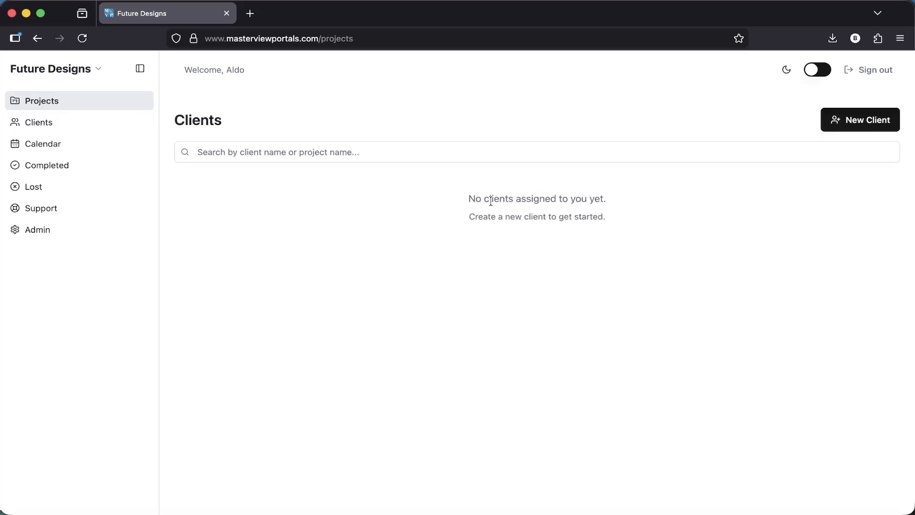
click(283, 260)
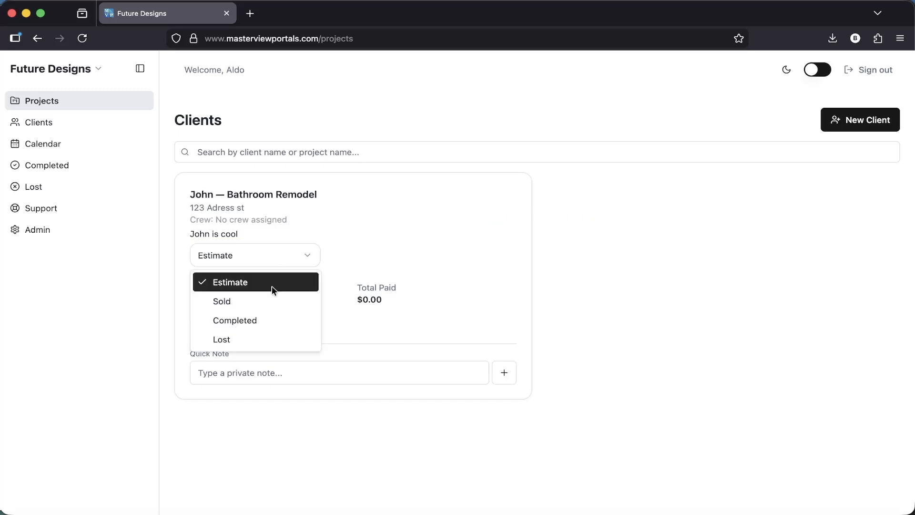
click(280, 203)
click(281, 202)
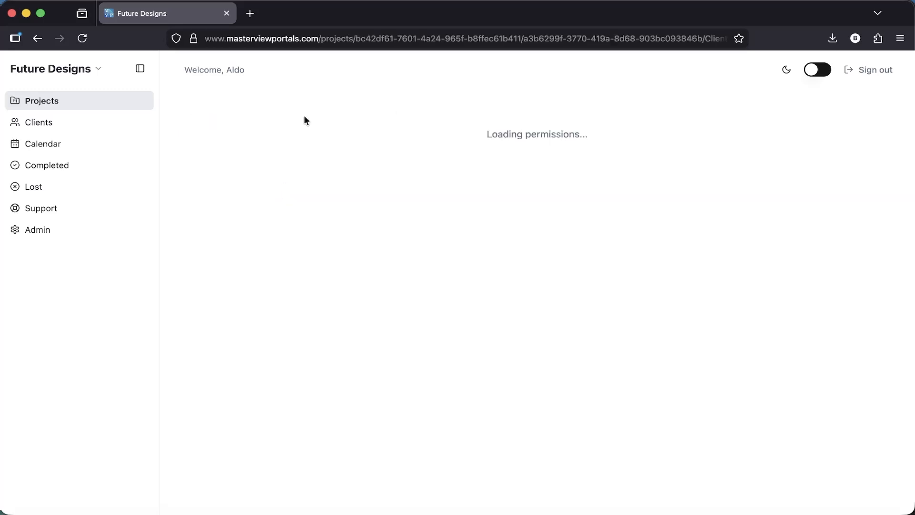
click(266, 101)
click(603, 299)
- Review the Revised Toilet draft's quote items, totals and payment split, and mark that draft as sold
click(526, 98)
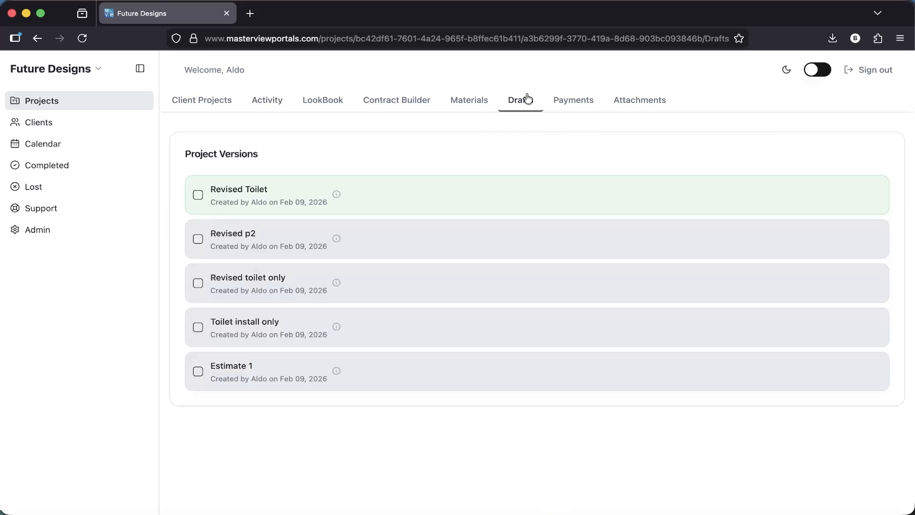
click(198, 202)
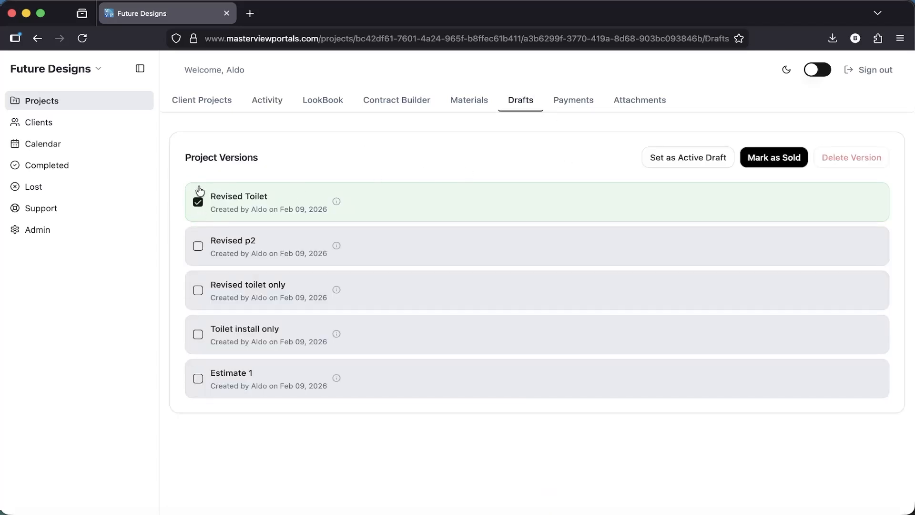
click(225, 196)
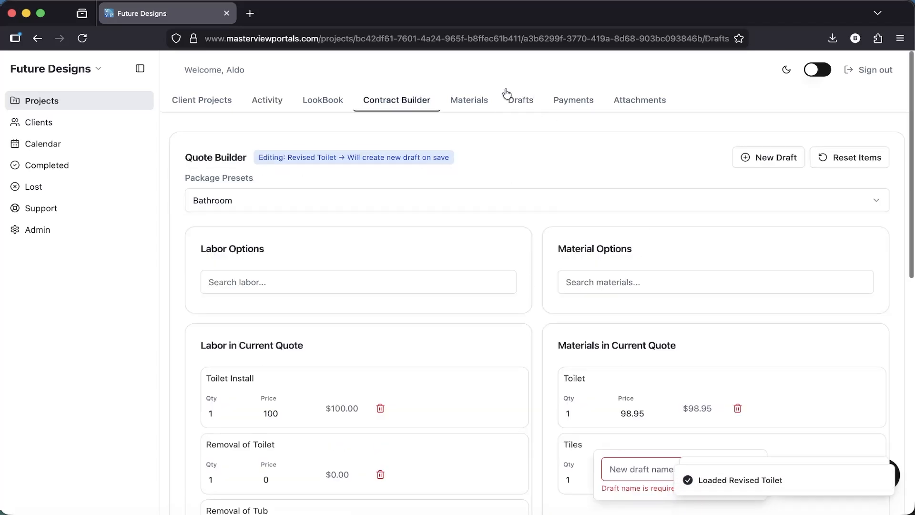
scroll(537, 172, down, 3)
scroll(537, 173, down, 5)
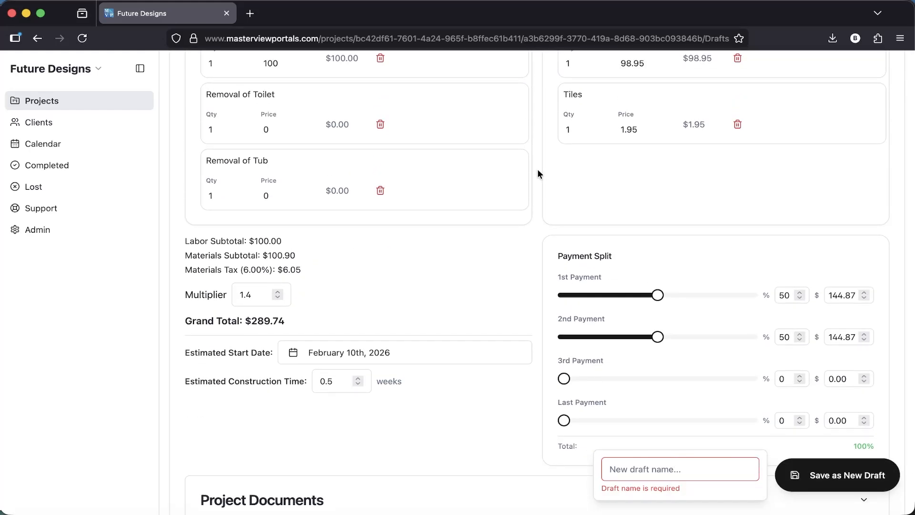
scroll(537, 173, up, 8)
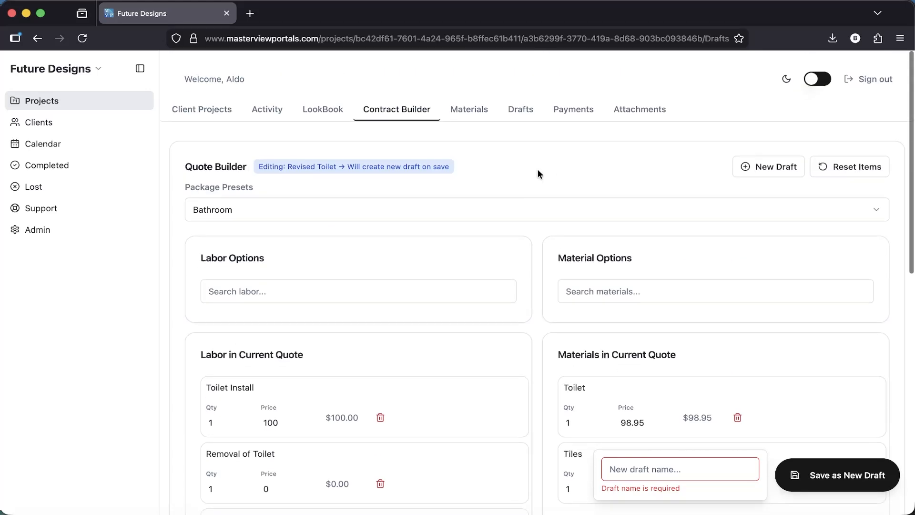
click(521, 100)
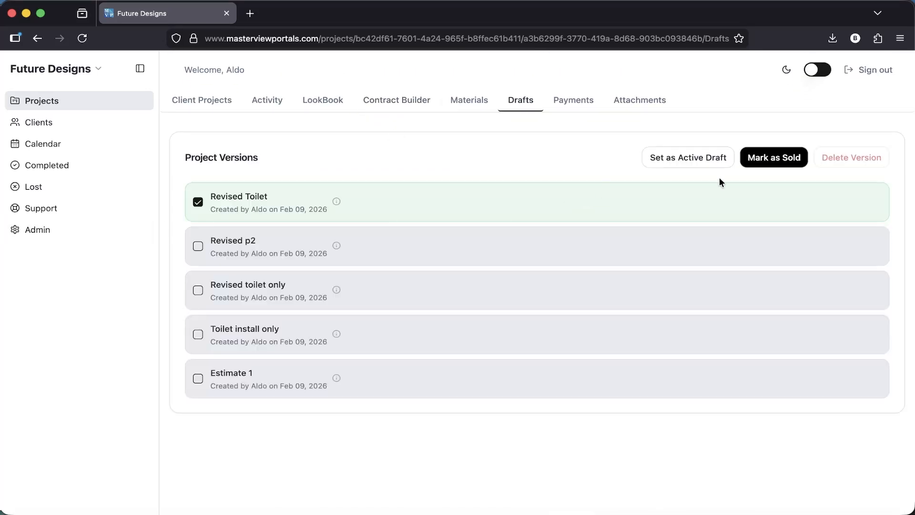
click(783, 162)
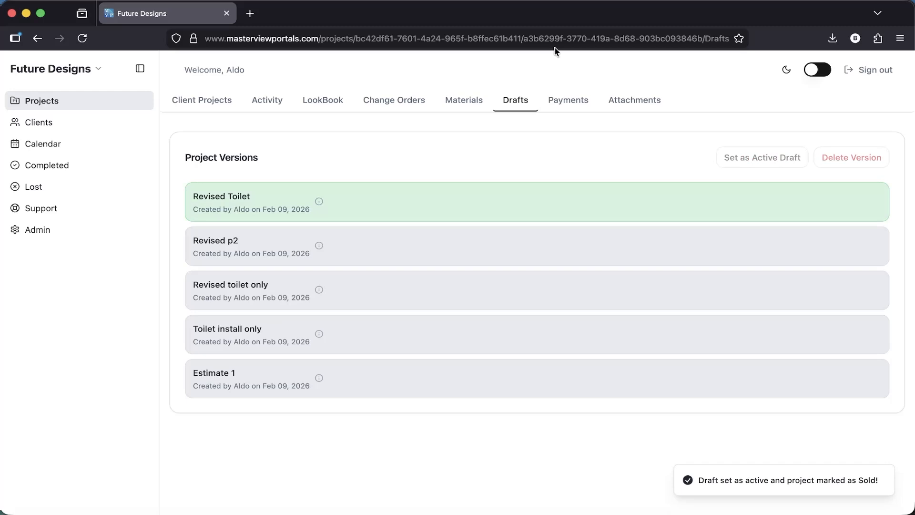
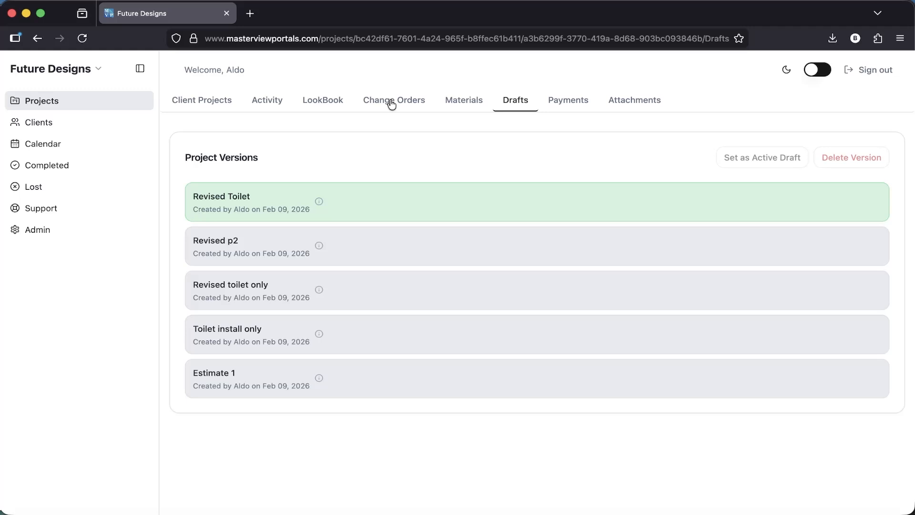
- In a new change order, remove the Toilet material and the Toilet Install and Removal of Toilet labor items
click(391, 102)
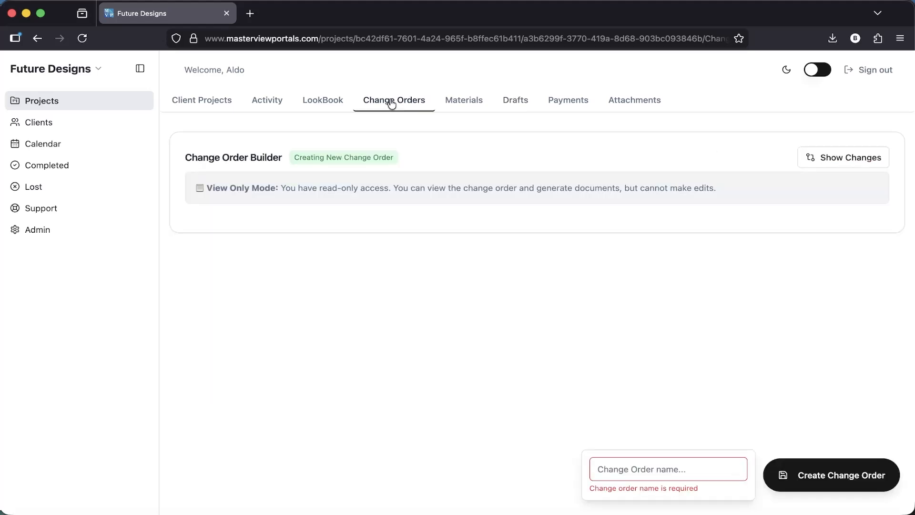
scroll(435, 71, down, 5)
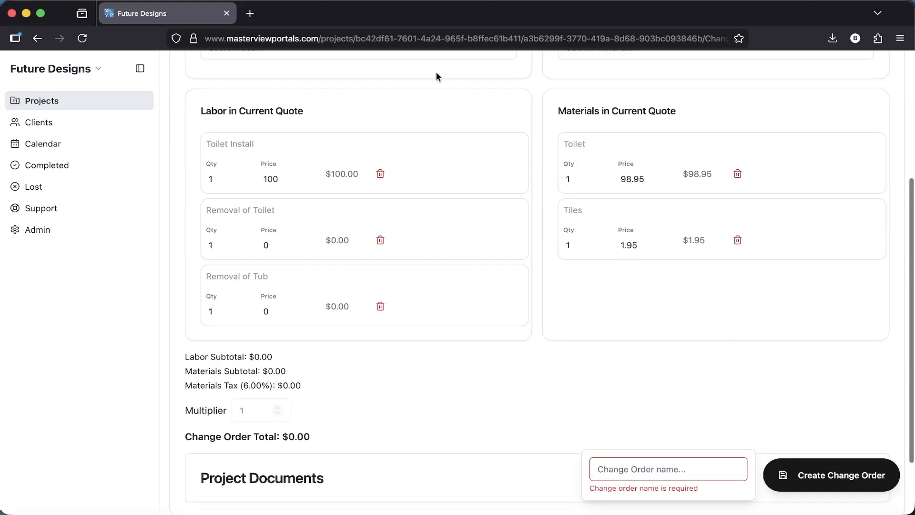
scroll(540, 124, up, 5)
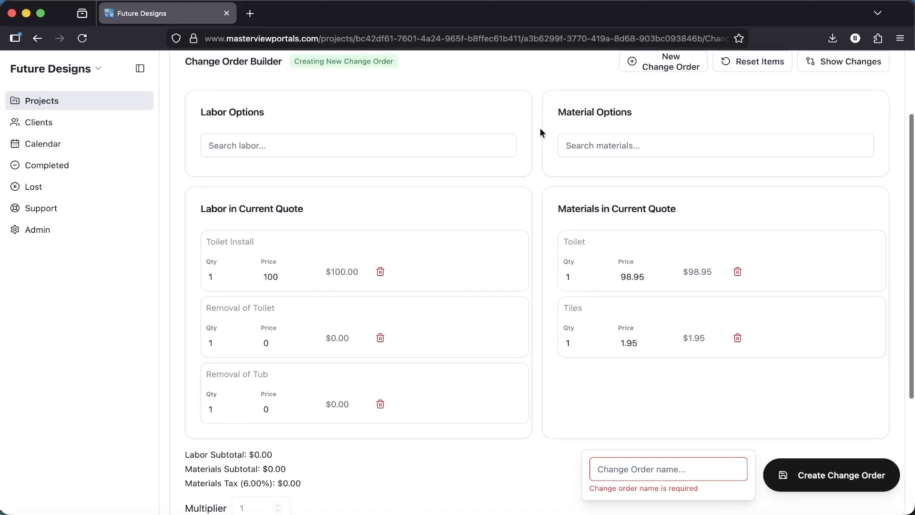
scroll(539, 128, down, 4)
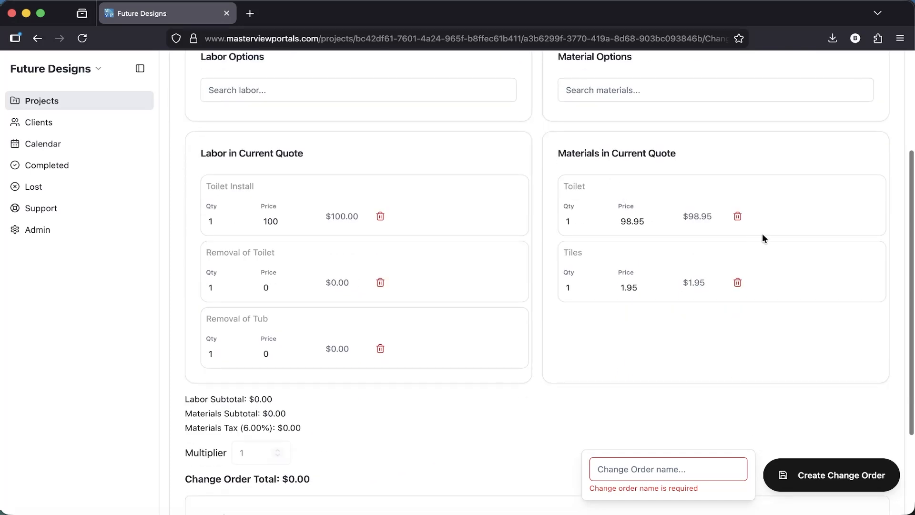
click(737, 215)
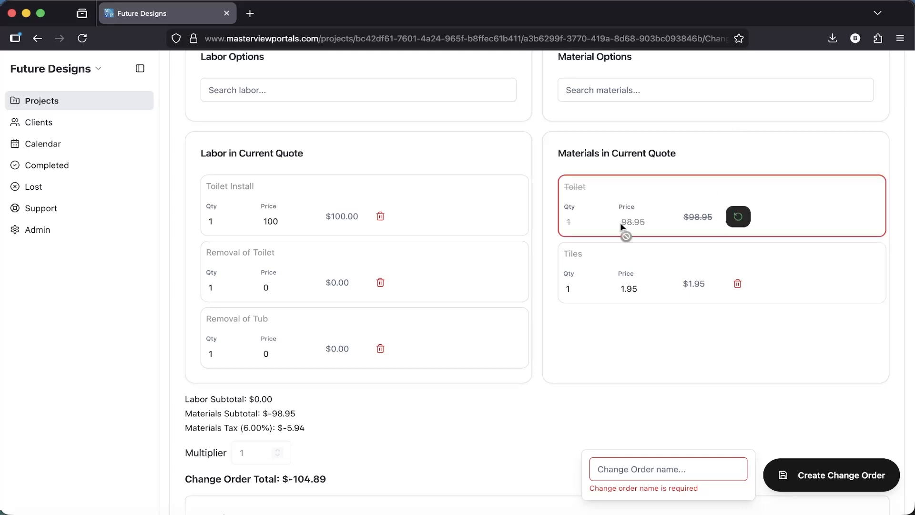
click(379, 216)
click(381, 283)
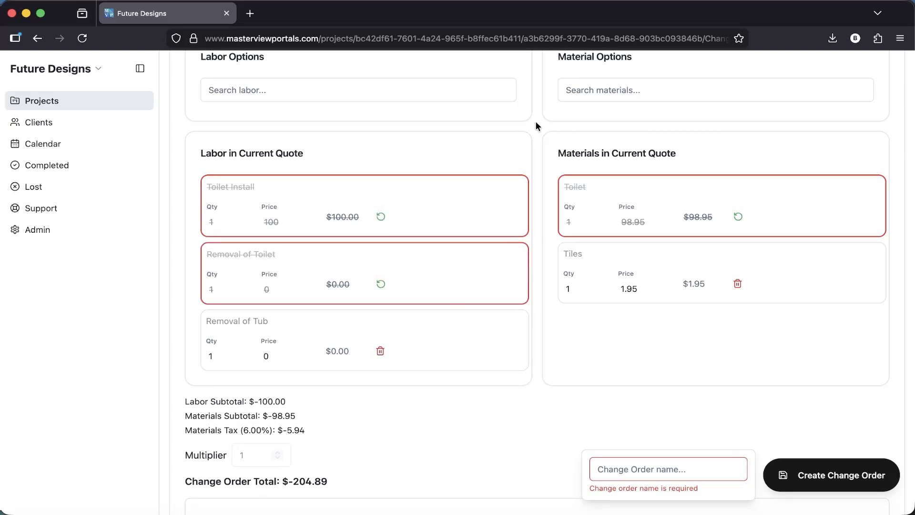
- Check the change order total and create the change order under the name Only TIles
scroll(536, 123, up, 2)
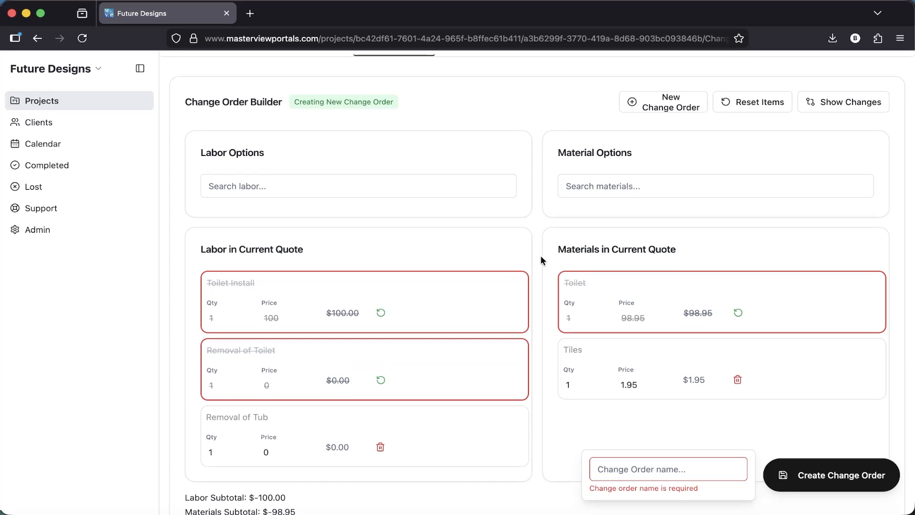
scroll(541, 260, down, 3)
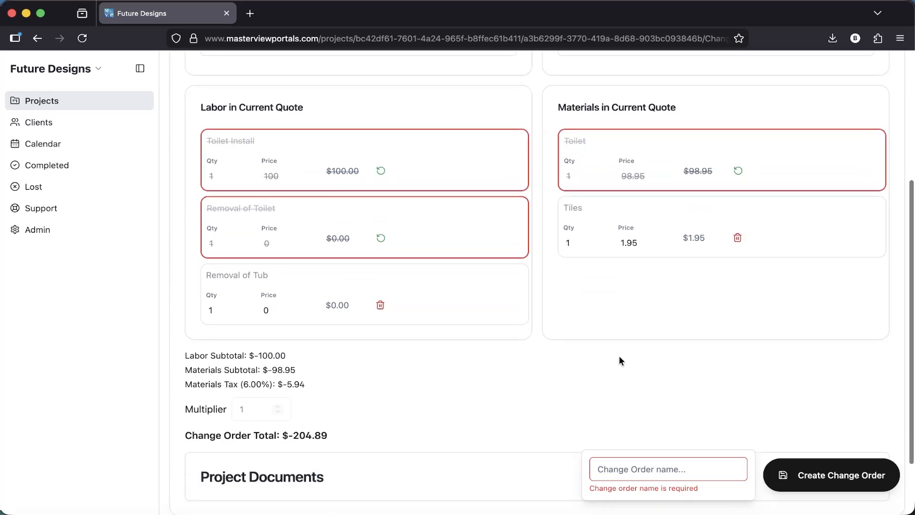
click(643, 469)
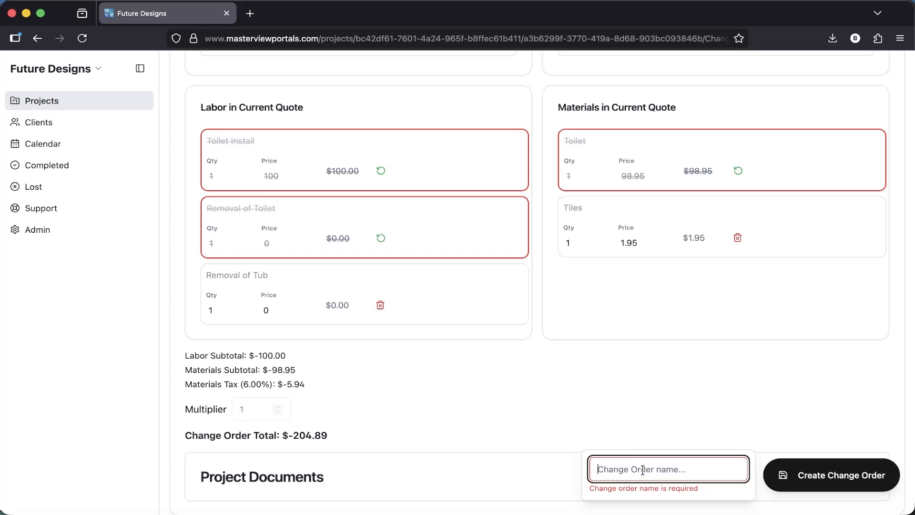
triple_click(313, 433)
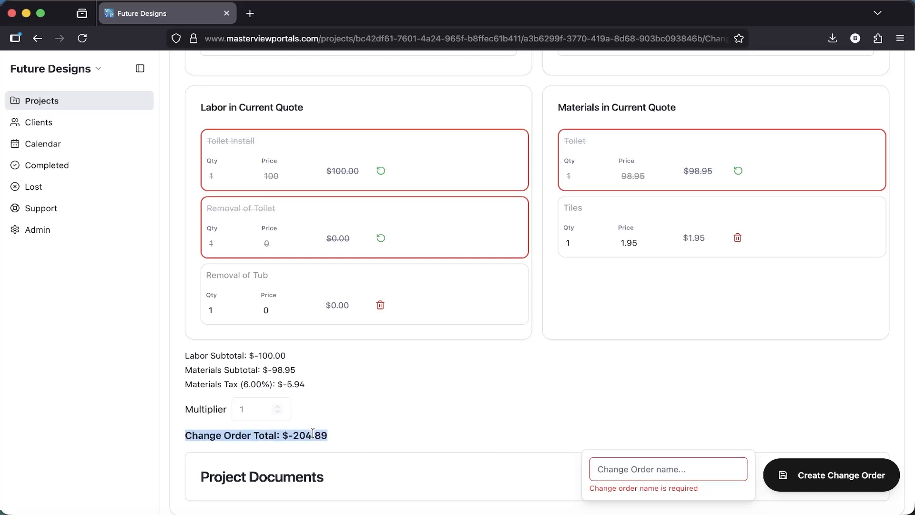
click(314, 435)
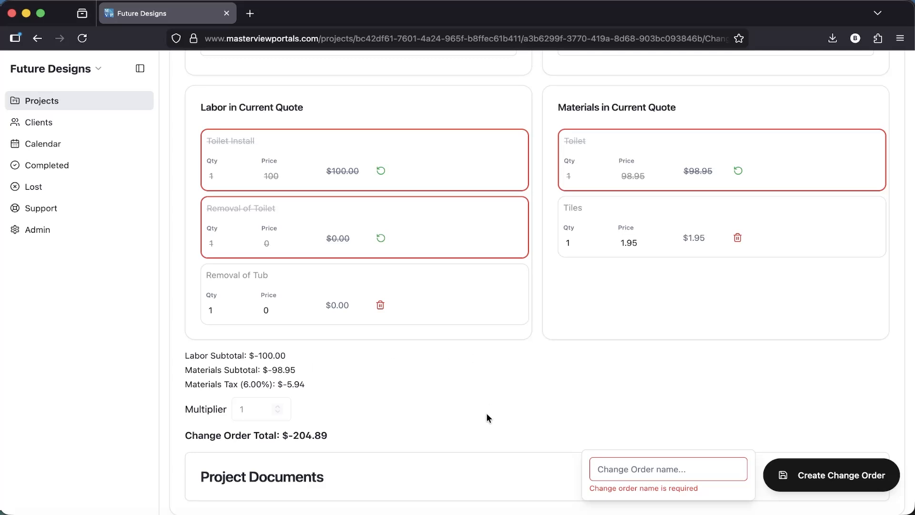
click(658, 467)
text(C)
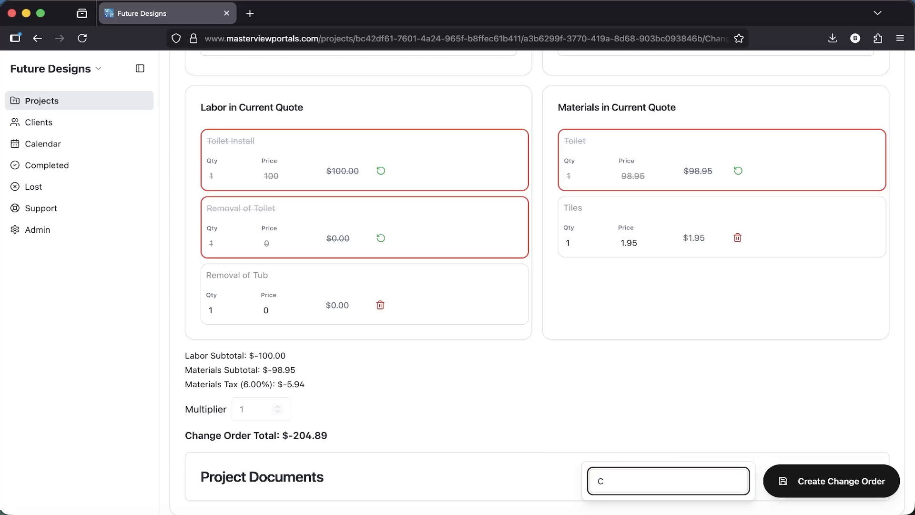
key(BackSpace)
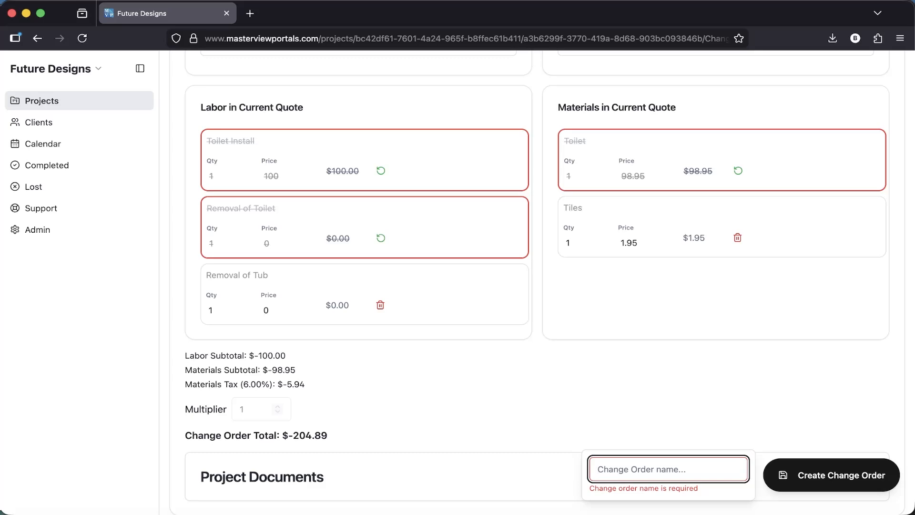
text(Only TIles)
click(817, 482)
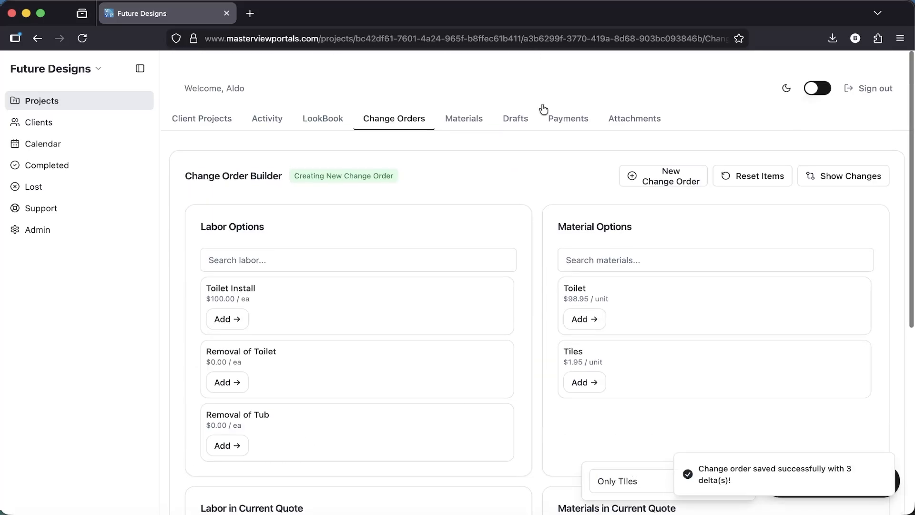
- Set the Only TIles change order inactive in the project's drafts and switch it back to active
scroll(541, 104, down, 1)
click(509, 100)
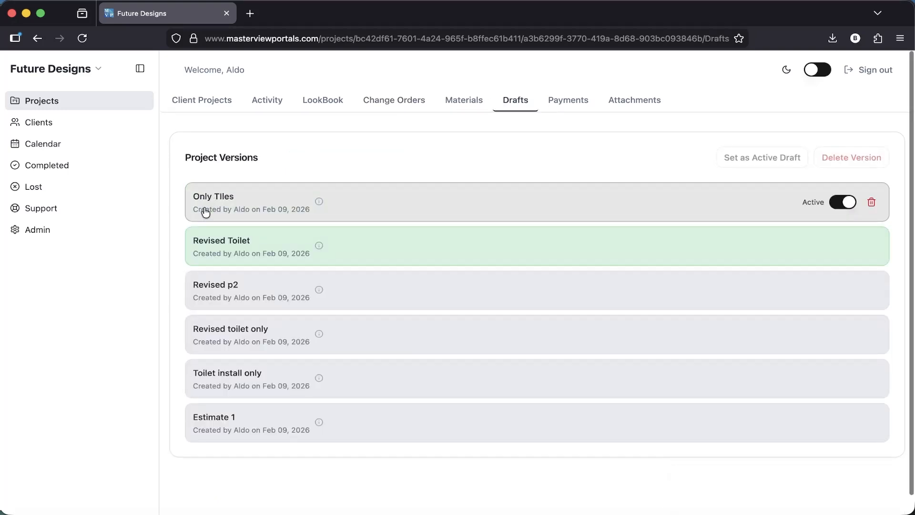
click(846, 208)
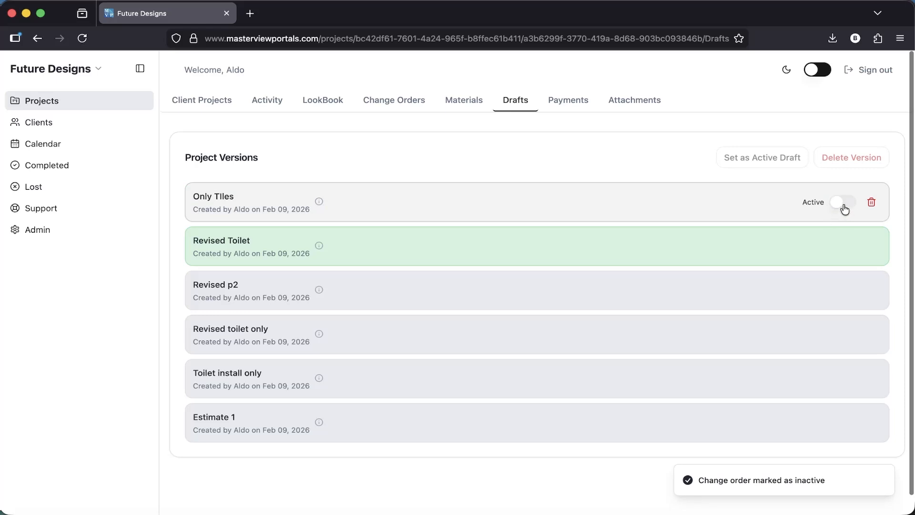
click(845, 208)
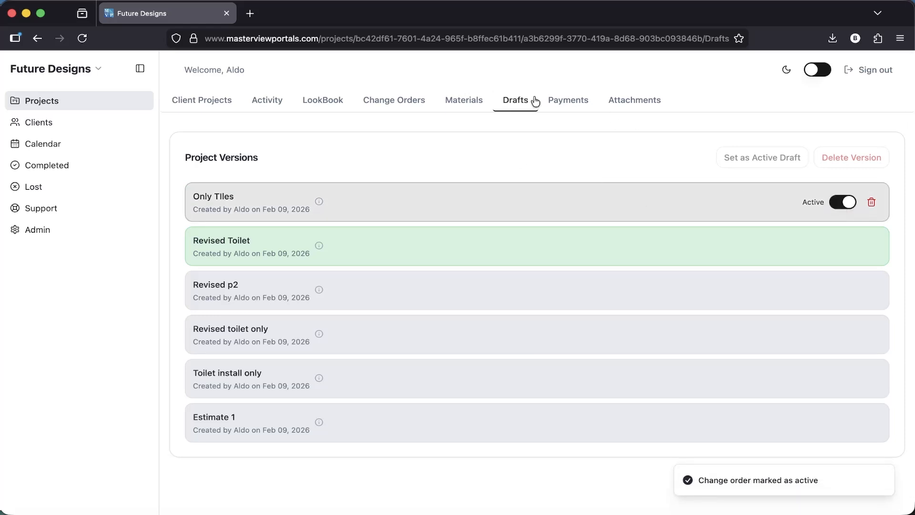
- Review the project's payment summary, comparing the contract total, change orders total and project total
click(569, 101)
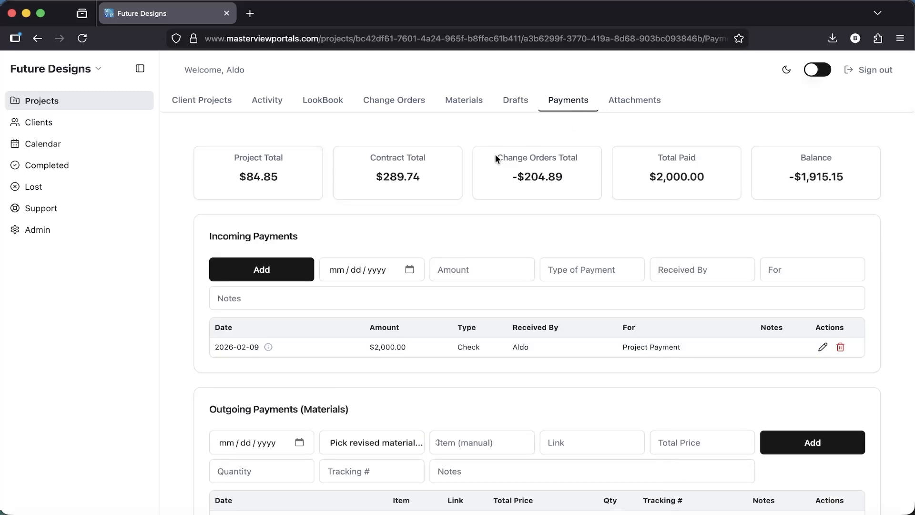
drag(496, 154, 557, 174)
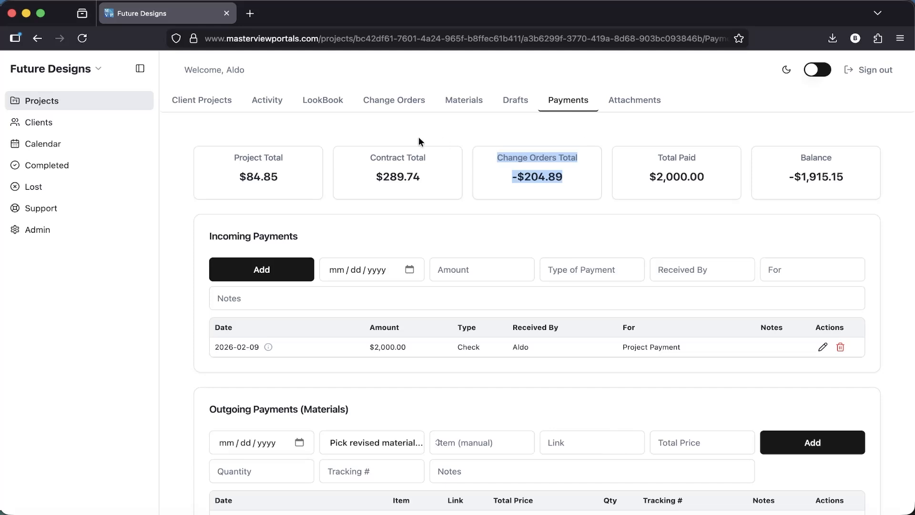
click(385, 153)
drag(370, 153, 425, 188)
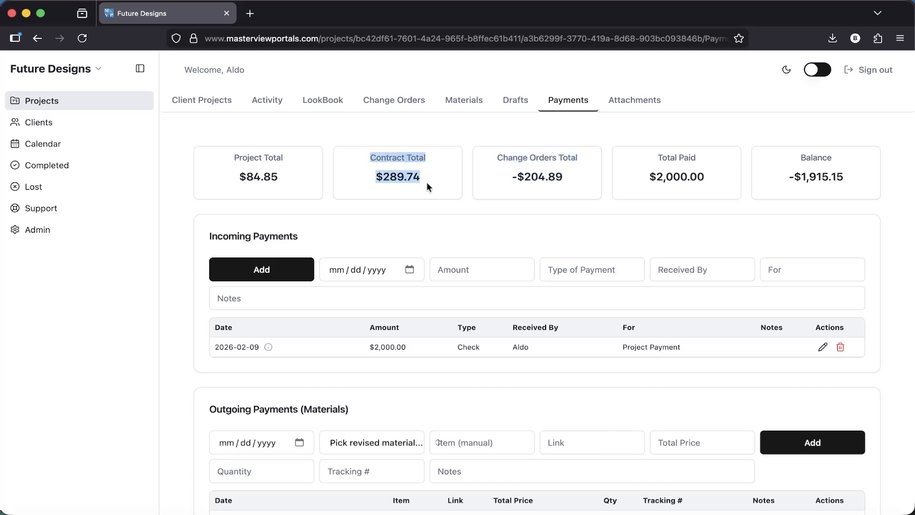
click(474, 161)
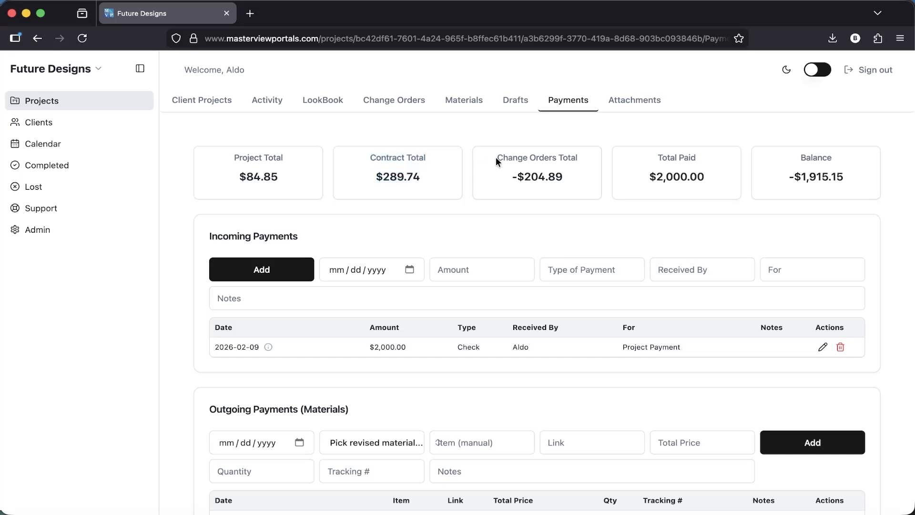
drag(497, 158, 572, 190)
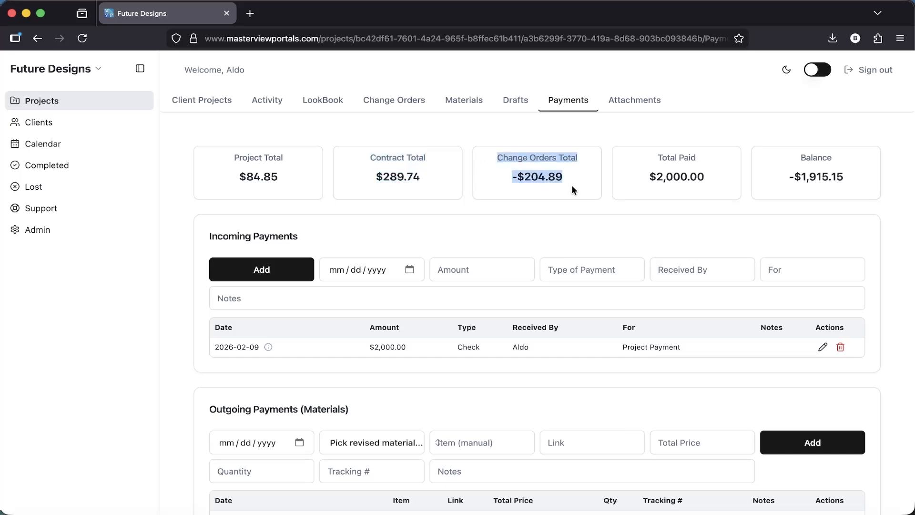
click(514, 176)
drag(514, 176, 568, 179)
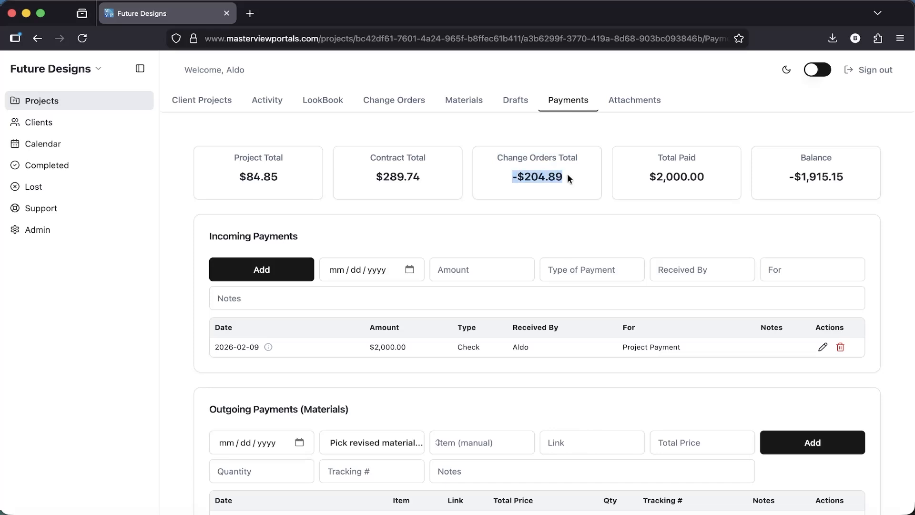
drag(238, 152, 284, 174)
click(284, 174)
- Examine the project's materials, comparing the Revised Toilet quote with the Only TIles change order's in-contract and revised items
click(507, 104)
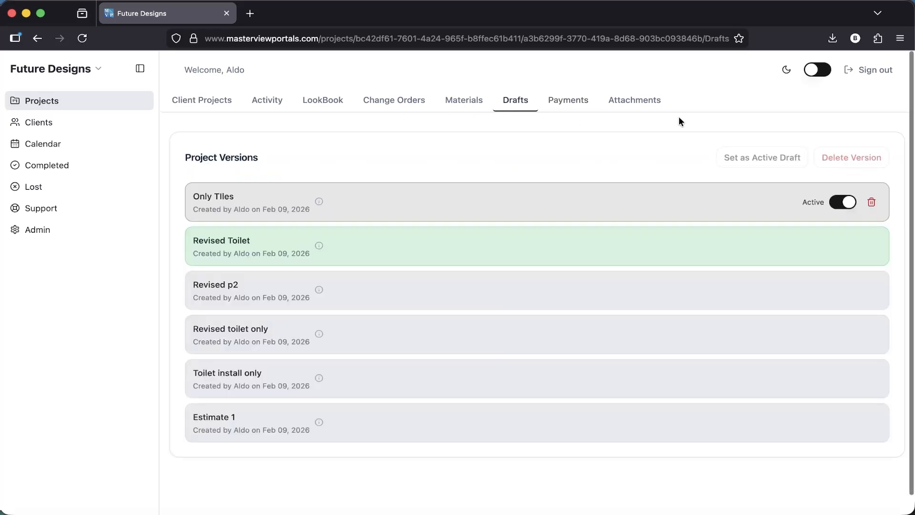
click(470, 100)
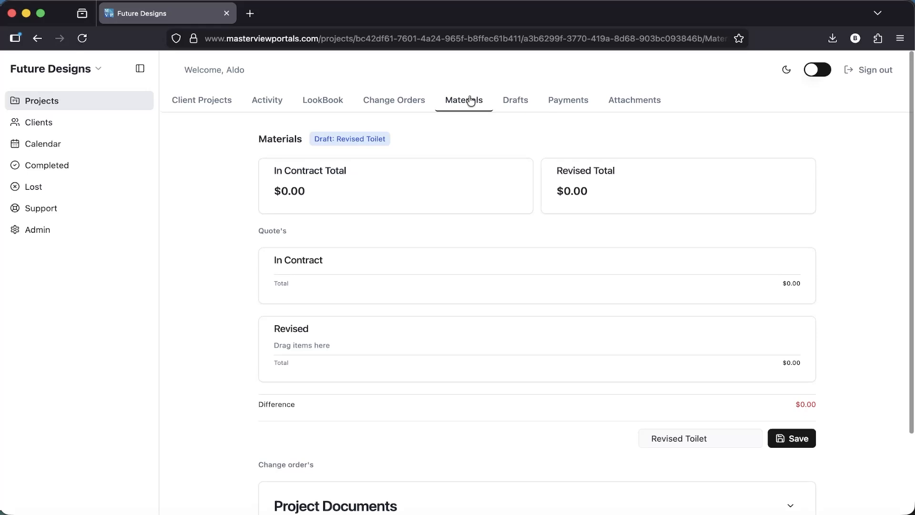
scroll(456, 202, down, 10)
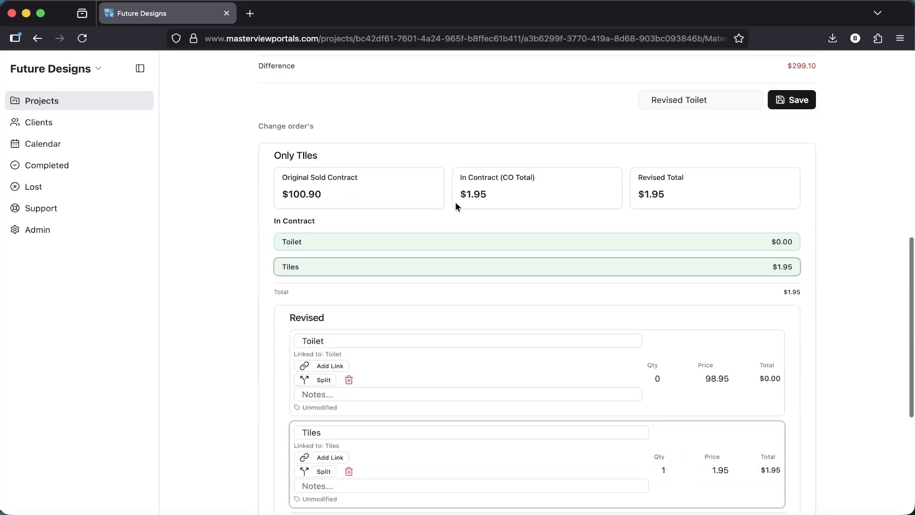
scroll(456, 207, up, 1)
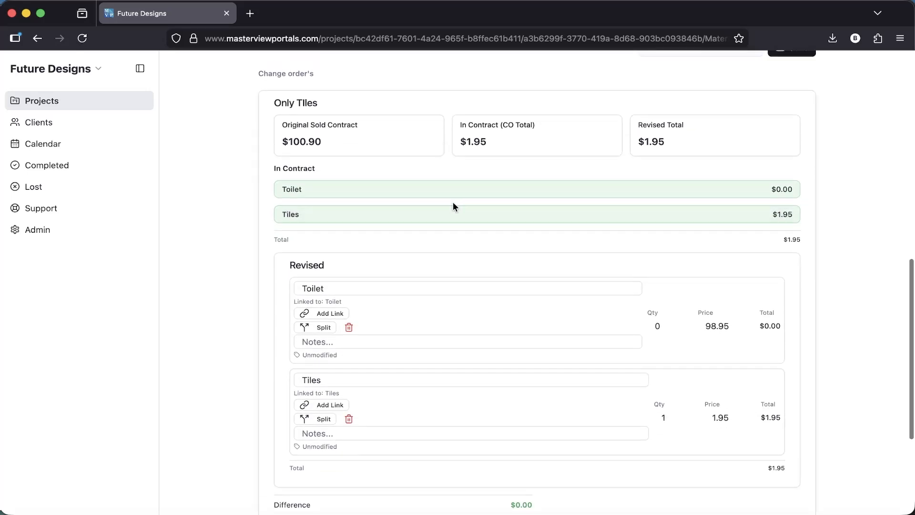
scroll(215, 195, up, 7)
scroll(216, 195, down, 4)
scroll(216, 195, down, 4)
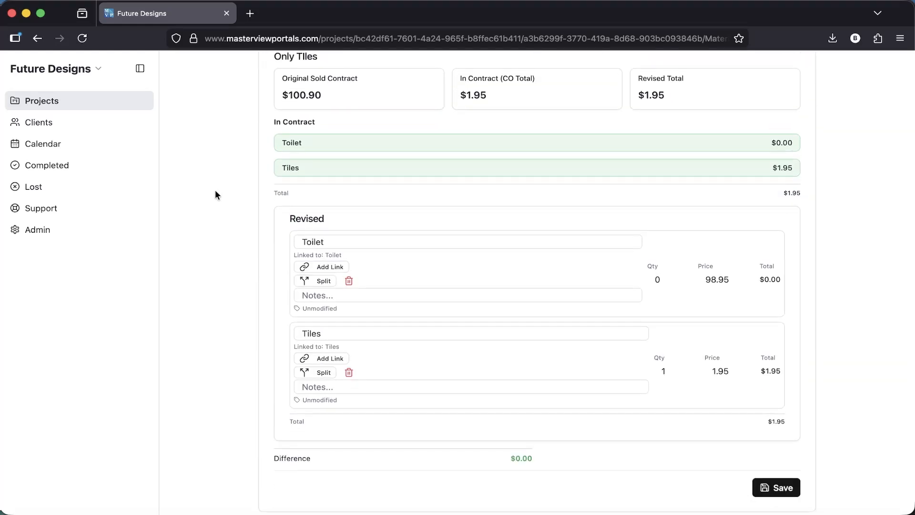
scroll(216, 190, up, 12)
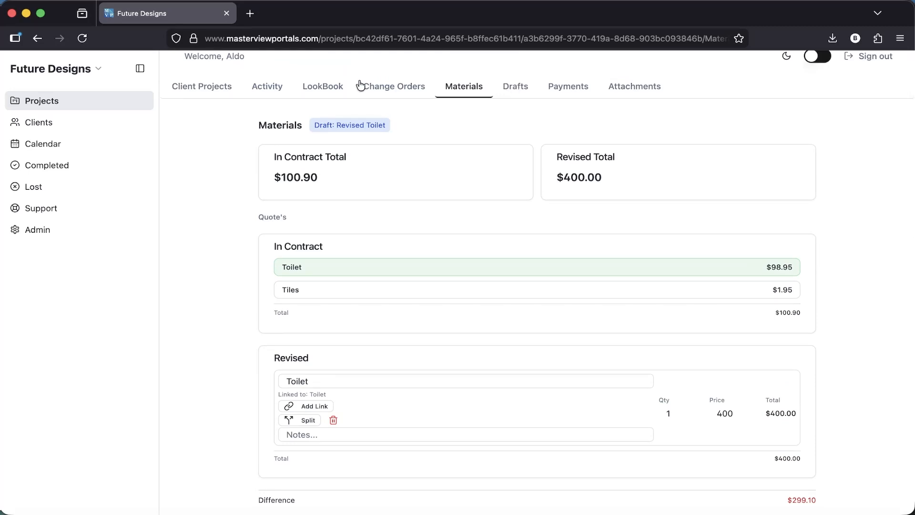
- Load the Only TIles change order from the project's drafts into the change order builder and review its labor and material items
click(387, 89)
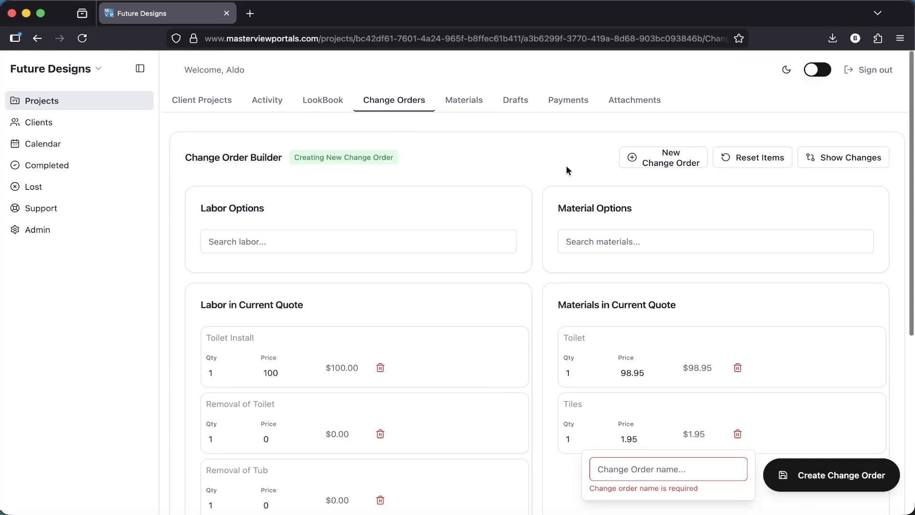
scroll(586, 179, down, 6)
scroll(586, 180, up, 6)
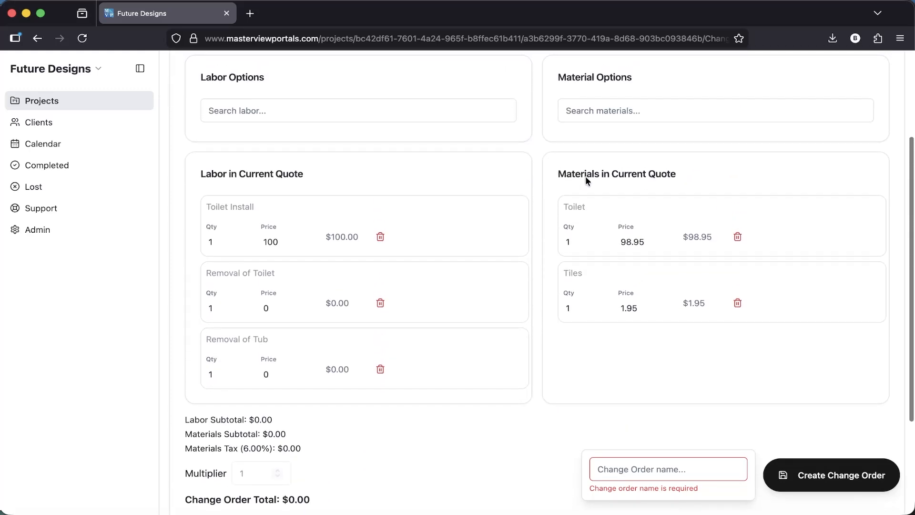
click(523, 99)
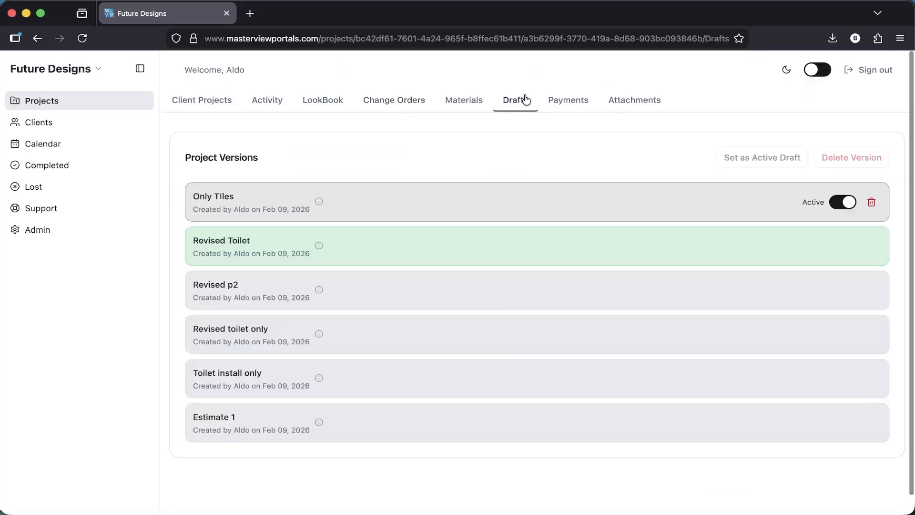
click(224, 199)
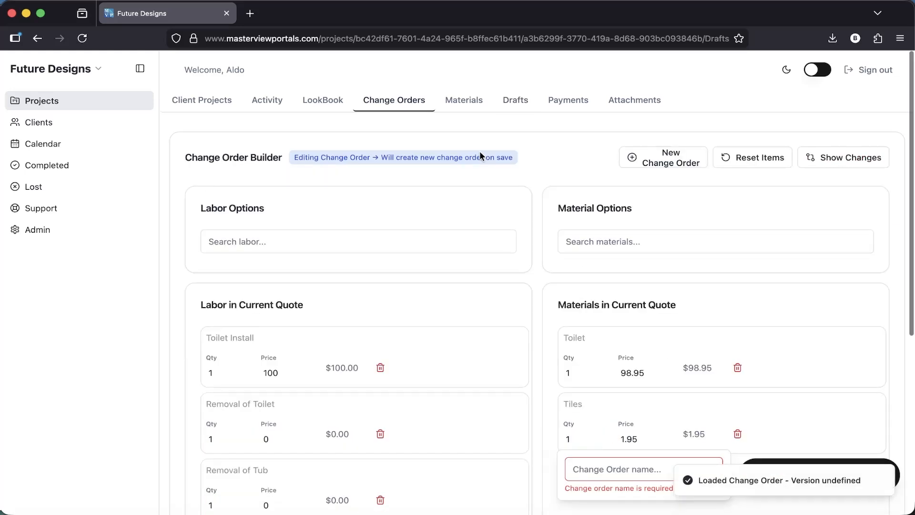
scroll(536, 180, down, 1)
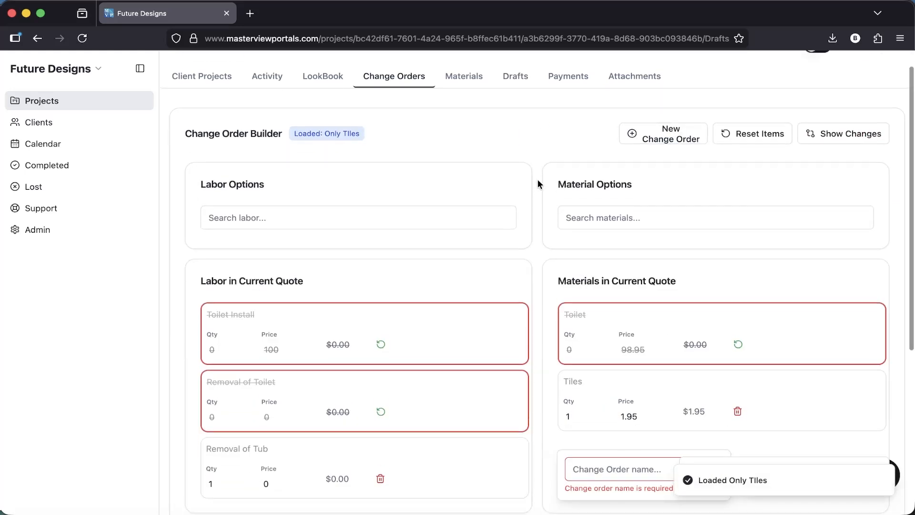
scroll(537, 184, down, 3)
scroll(537, 184, up, 3)
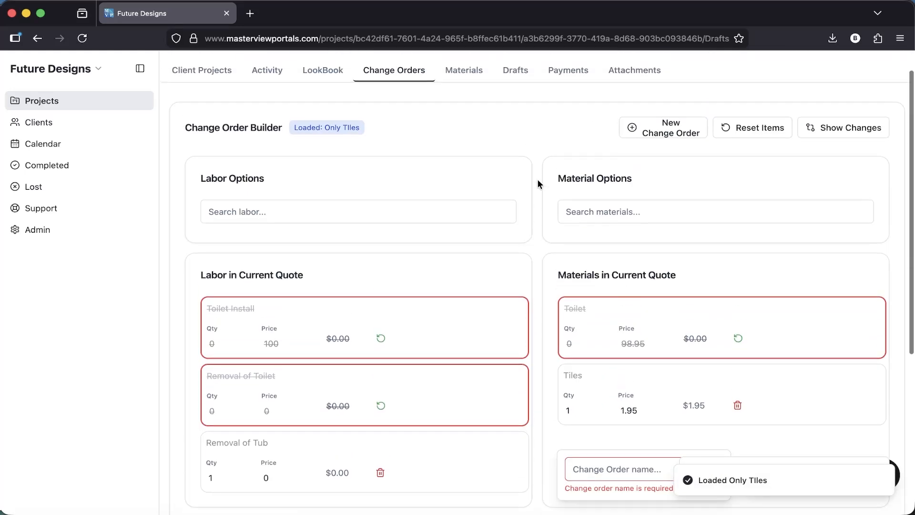
- Reset the loaded items and start a new change order without the Toilet Install labor and the Toilet material
click(763, 131)
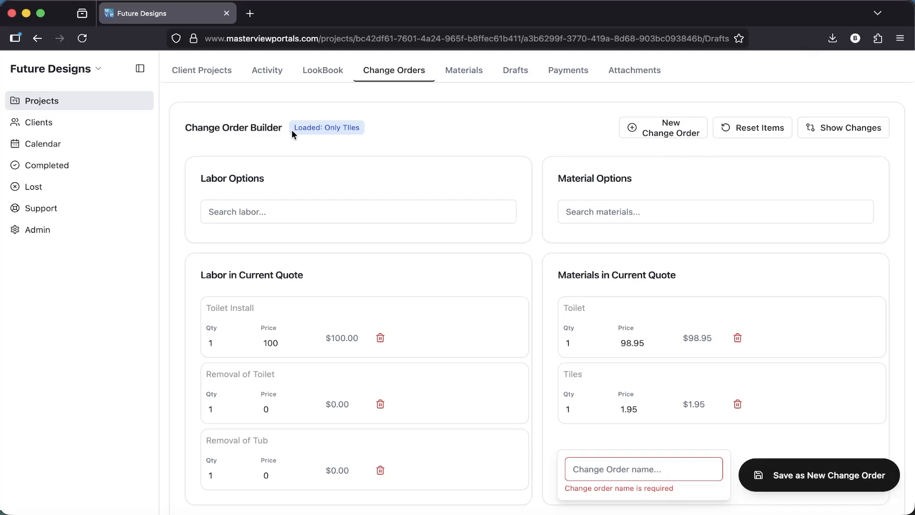
click(667, 127)
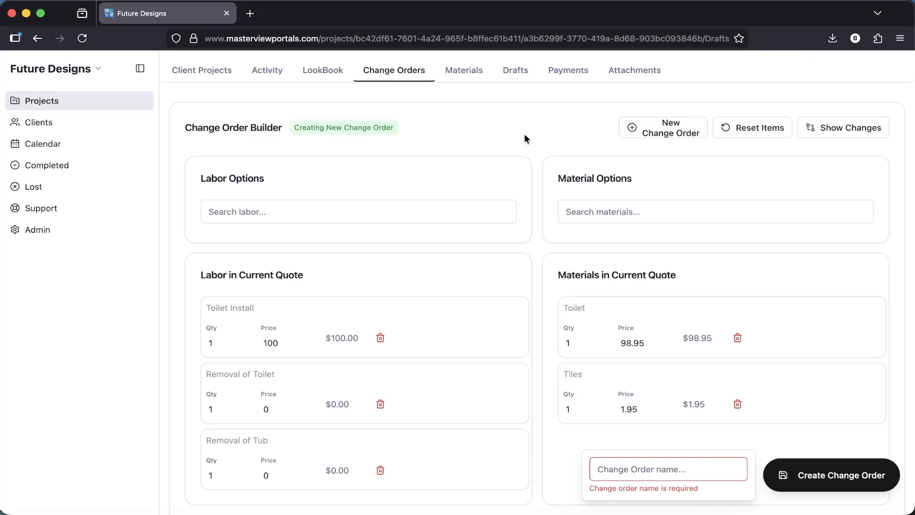
scroll(524, 138, down, 3)
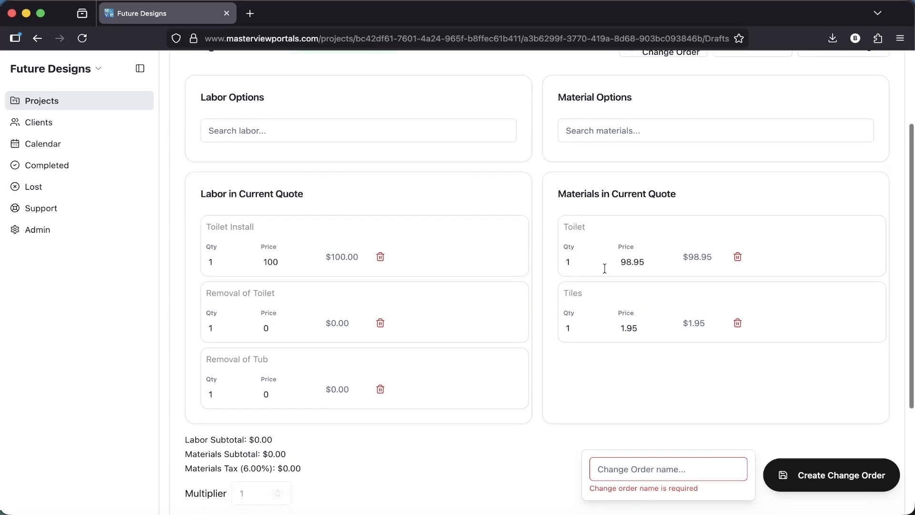
click(380, 257)
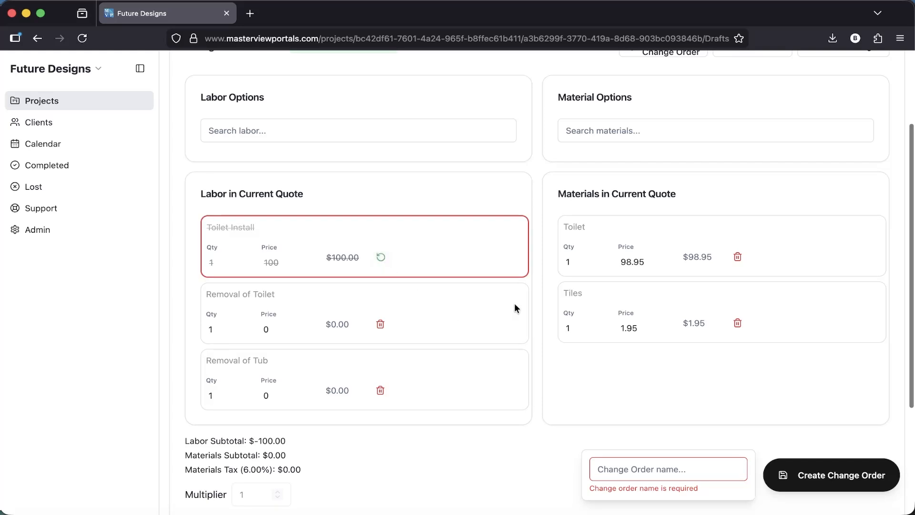
click(738, 258)
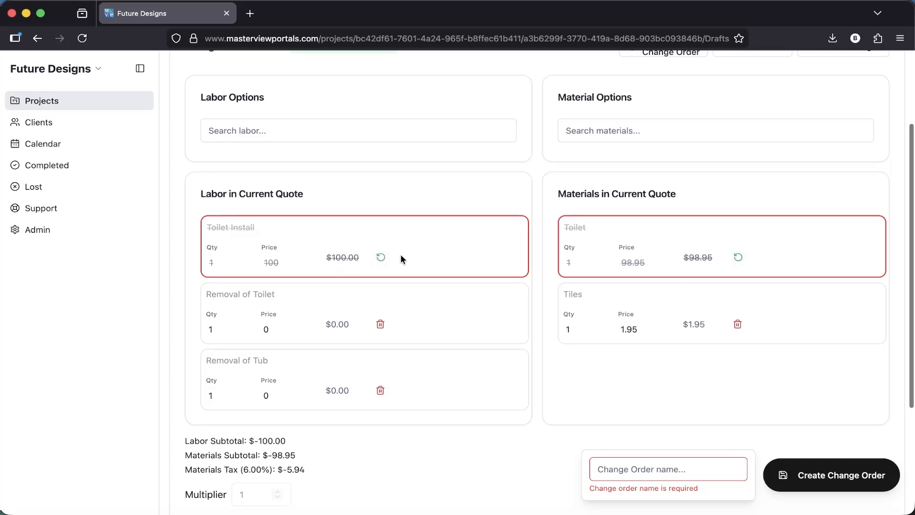
- Show only the changed items of the new change order, check its totals, and return to the full item list
scroll(614, 263, up, 3)
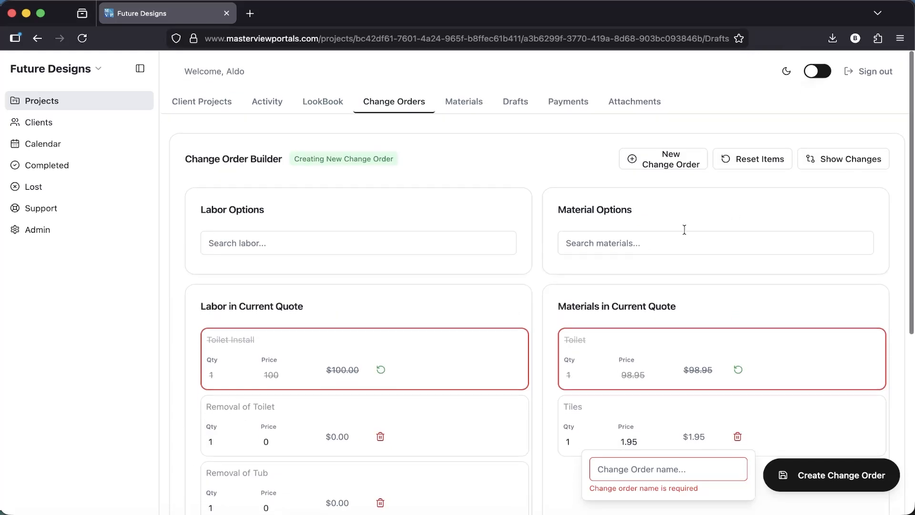
click(854, 159)
scroll(563, 235, down, 3)
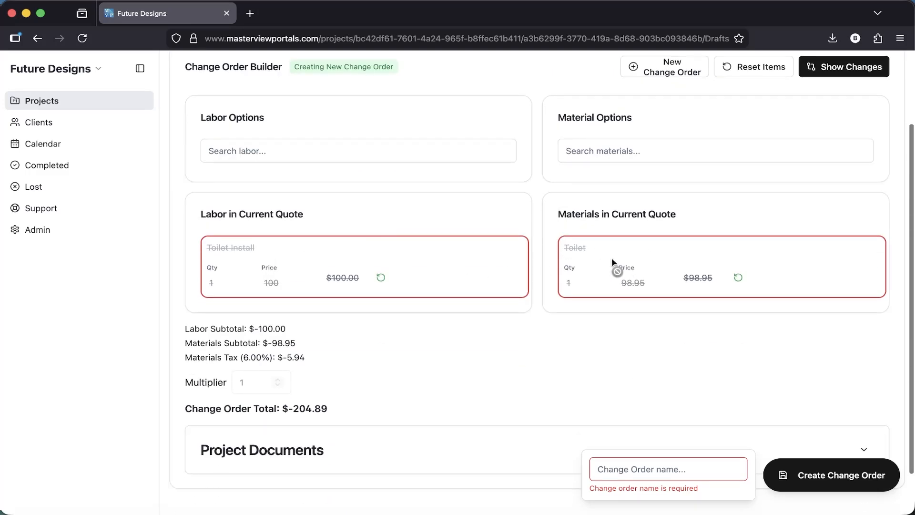
click(843, 67)
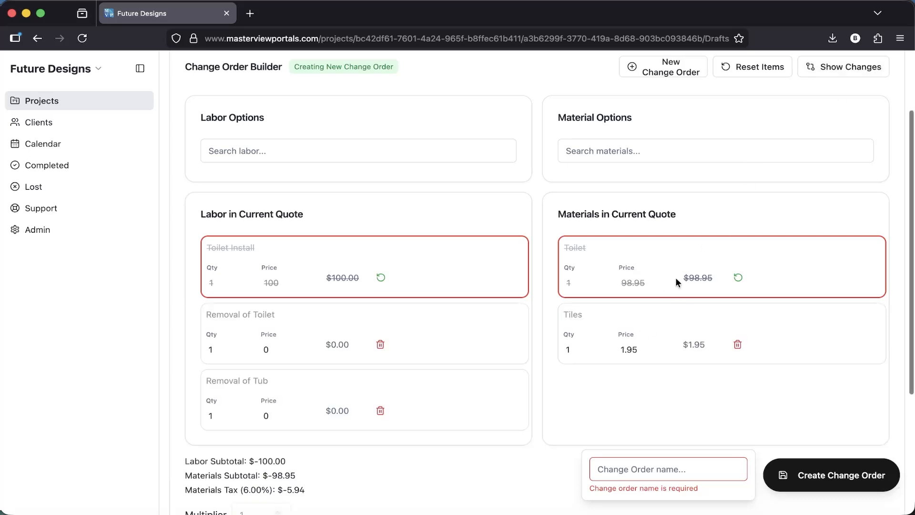
- Set the Tiles material price to 1.9 in the new change order and check the change order total
click(633, 350)
key(BackSpace)
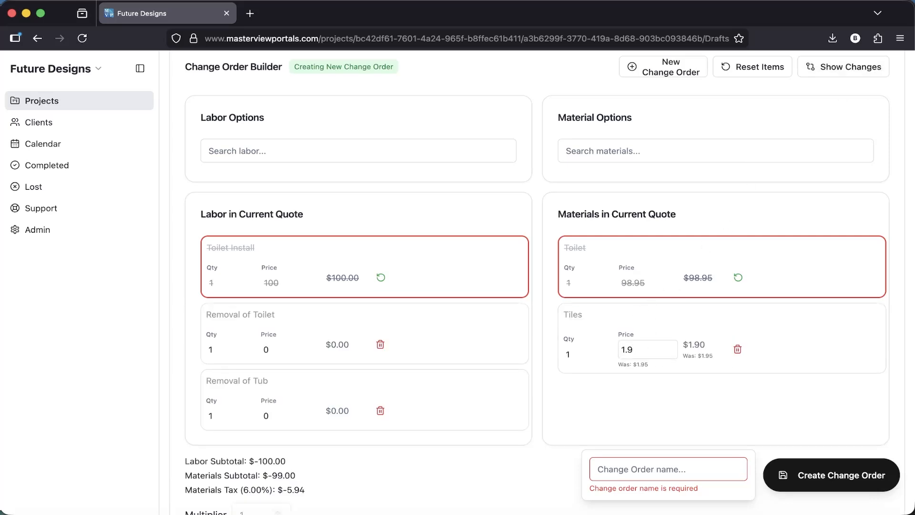
click(843, 67)
click(843, 67)
scroll(549, 168, down, 3)
scroll(549, 173, down, 2)
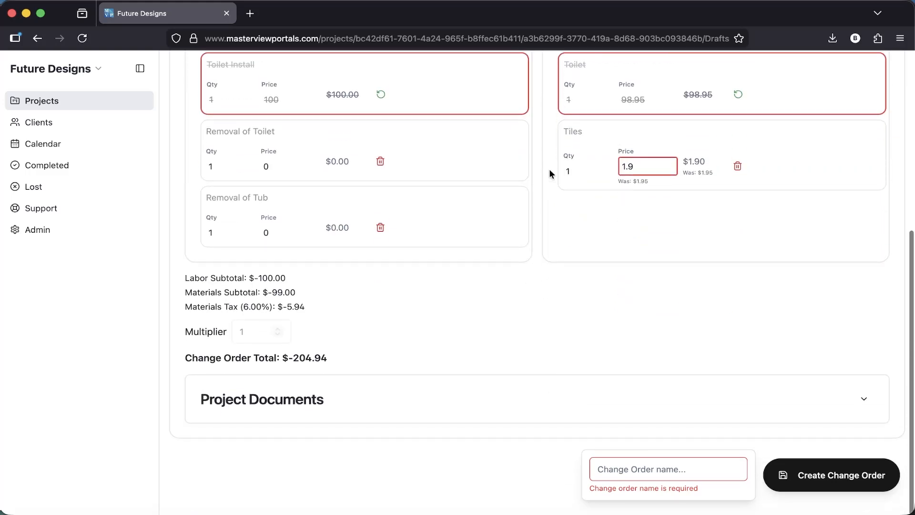
scroll(549, 190, up, 7)
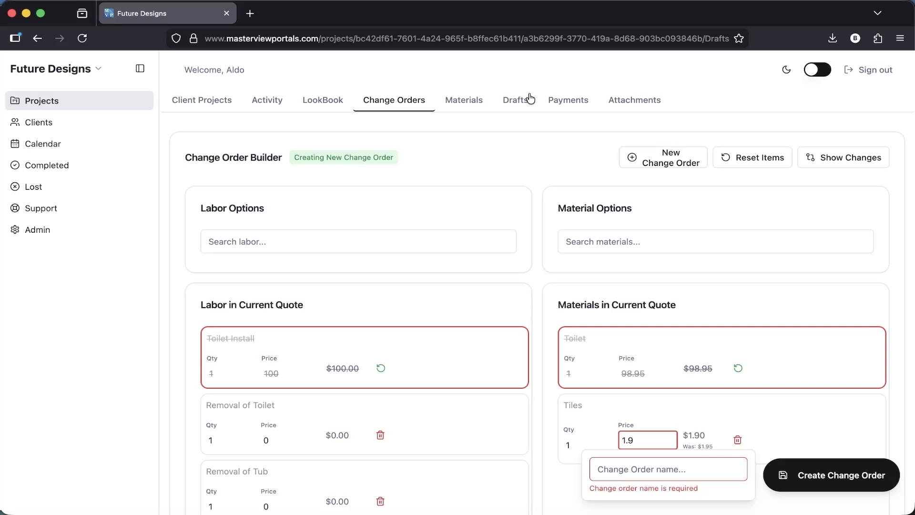
- Check the Bathroom Remodel's sold status and total cost in the client's projects and the total project cost in the main projects list
click(229, 101)
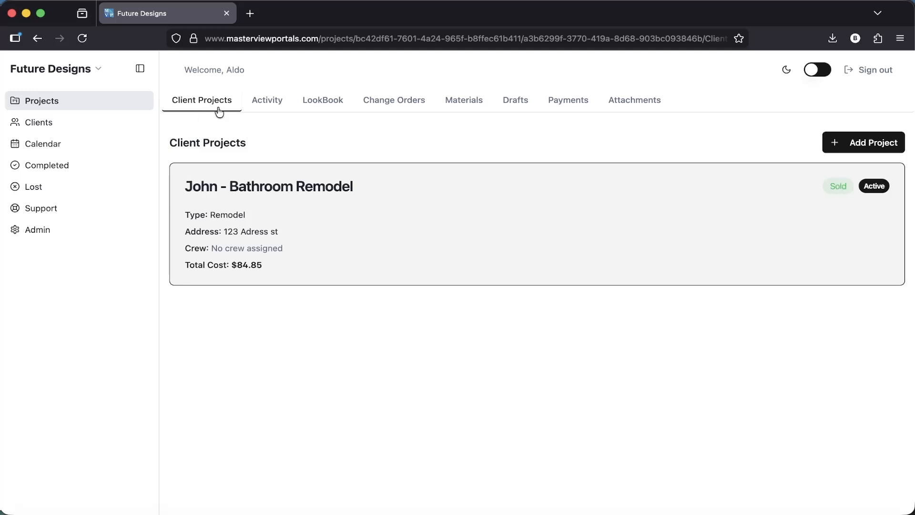
drag(264, 270, 184, 183)
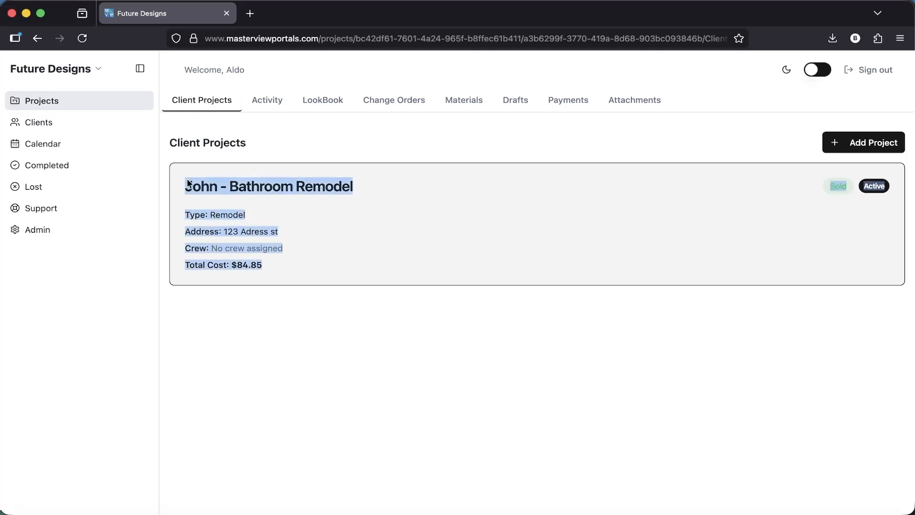
click(263, 186)
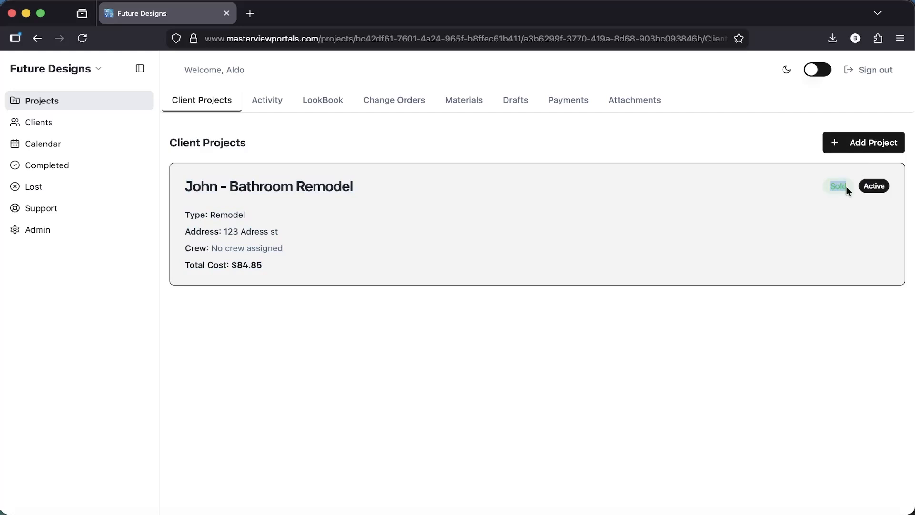
click(73, 100)
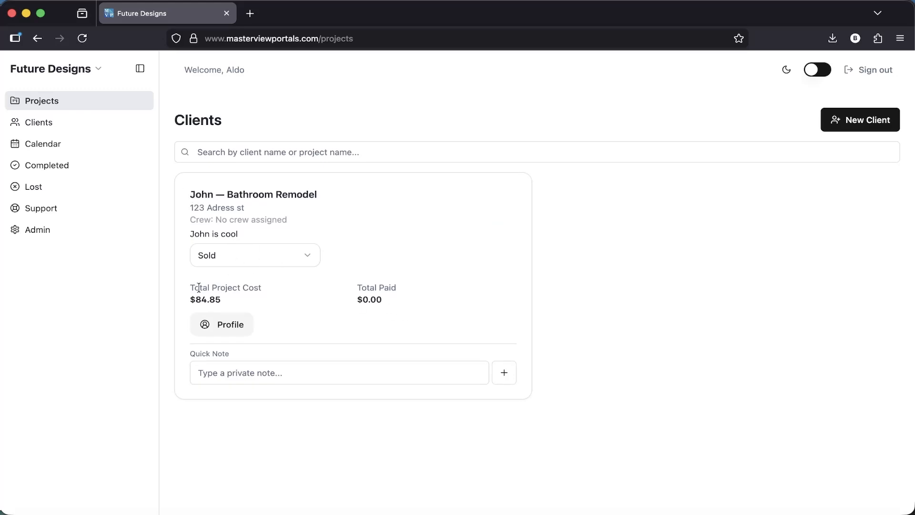
drag(187, 289, 241, 301)
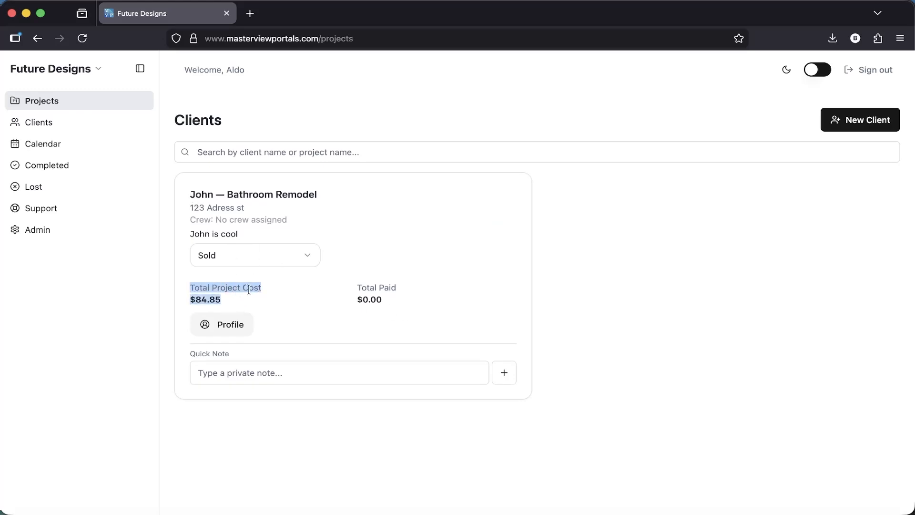
click(249, 289)
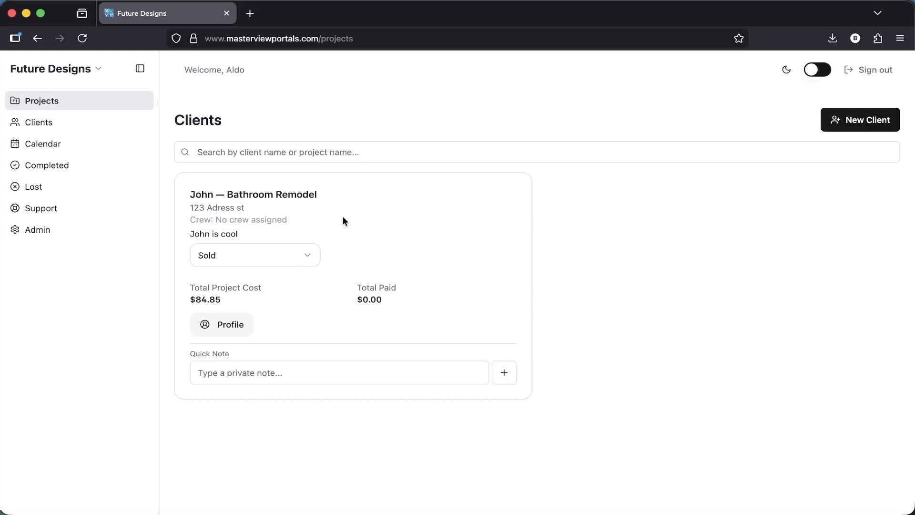